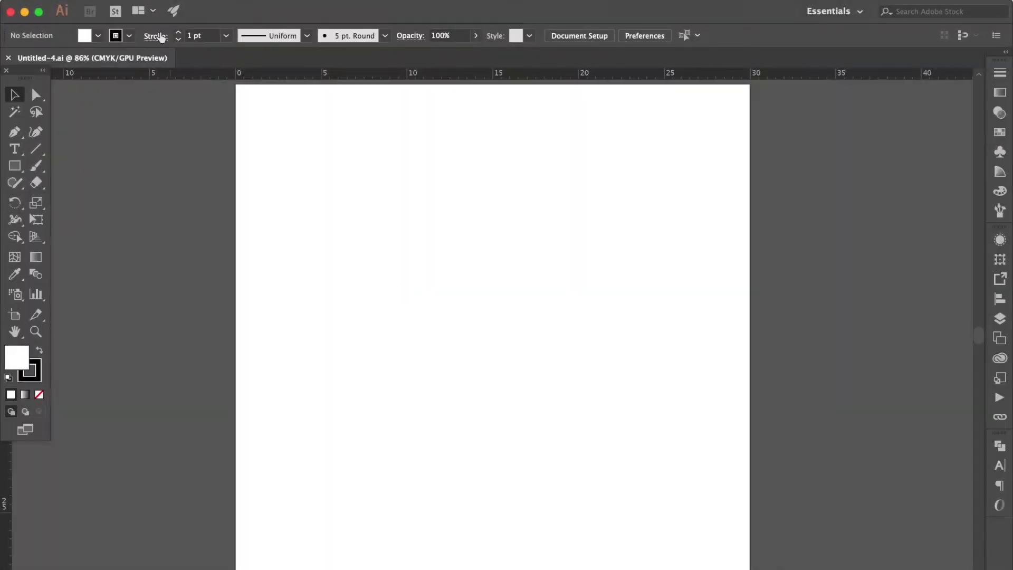
# Switch the document to RGB colour mode and set the stroke to None.
pyautogui.click(127, 1)
pyautogui.moveTo(247, 298)
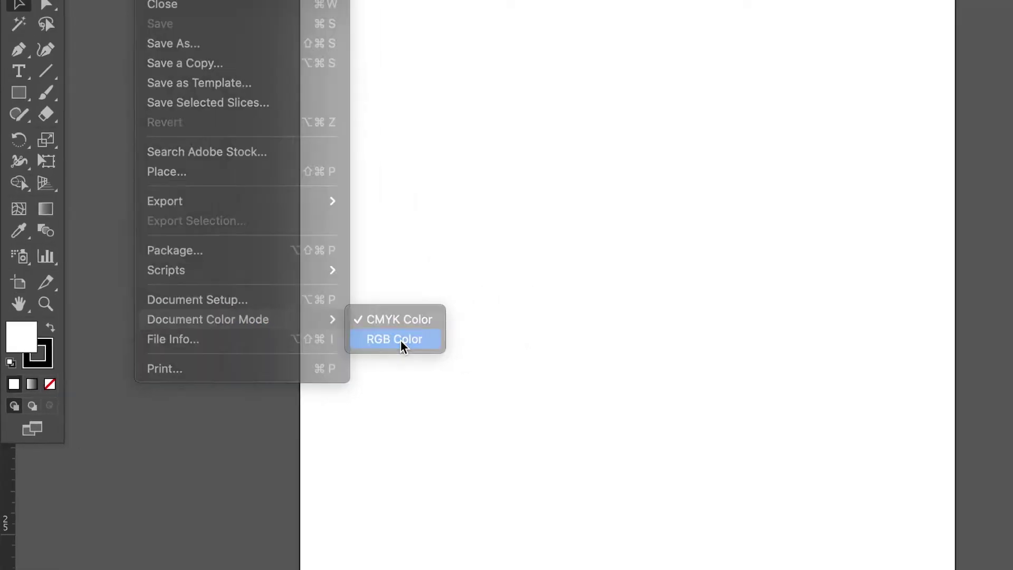
pyautogui.click(401, 340)
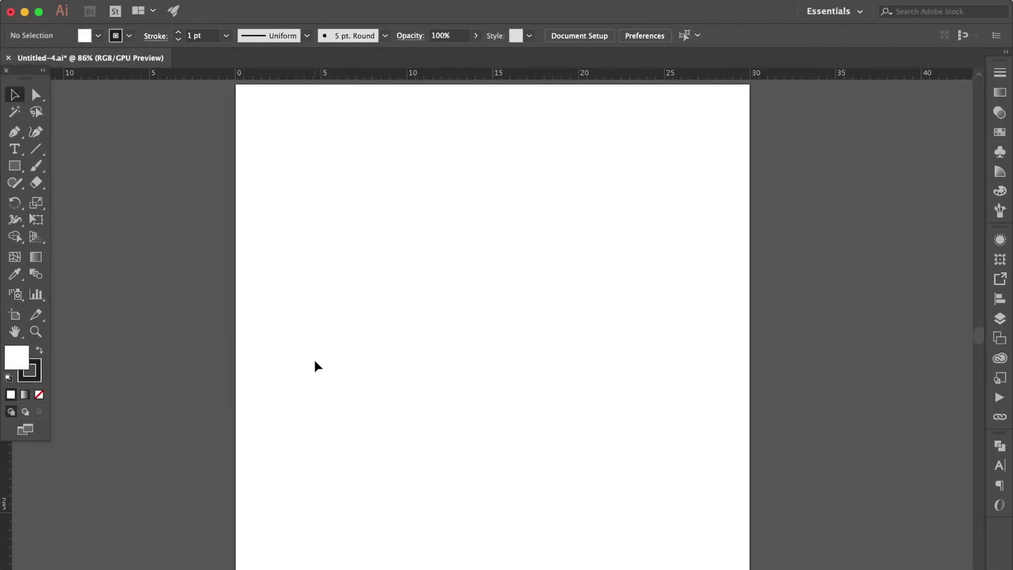
pyautogui.click(16, 167)
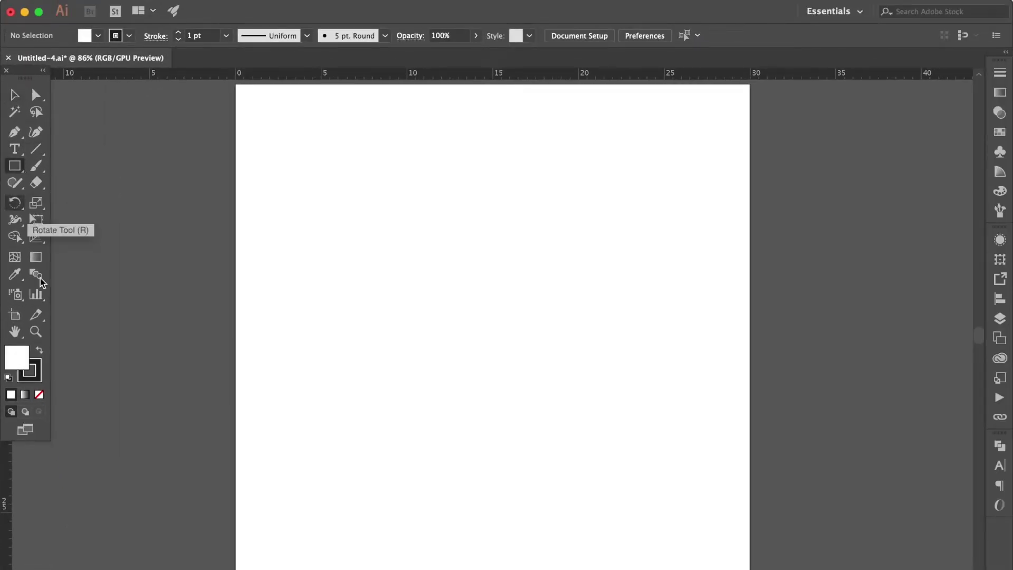
pyautogui.click(40, 378)
pyautogui.click(39, 396)
# Set the fill colour to black (#000000) and fit the whole page in view.
pyautogui.click(18, 359)
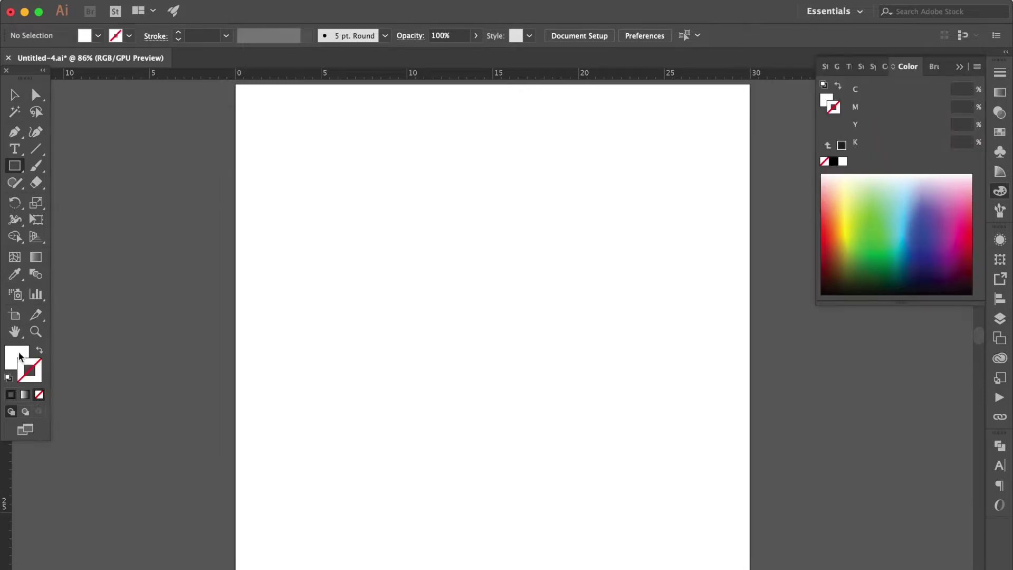
pyautogui.doubleClick(20, 357)
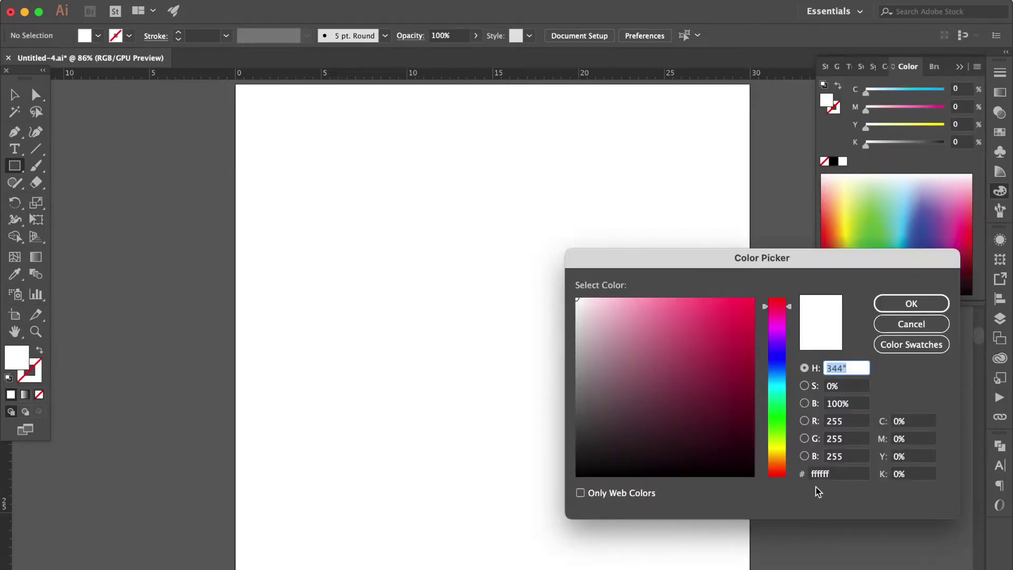
pyautogui.click(834, 474)
pyautogui.write('000')
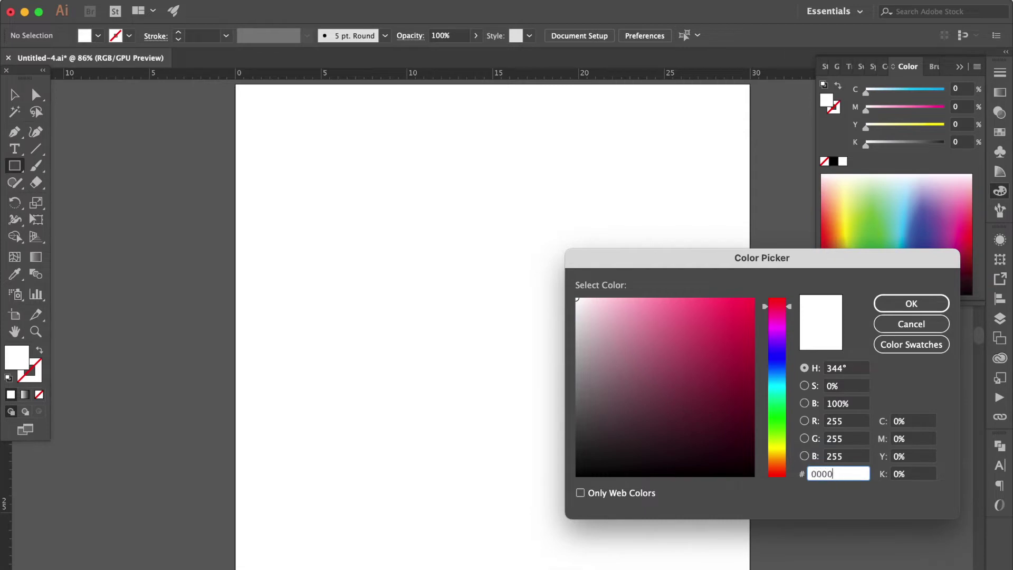
pyautogui.write('0')
pyautogui.press('Return')
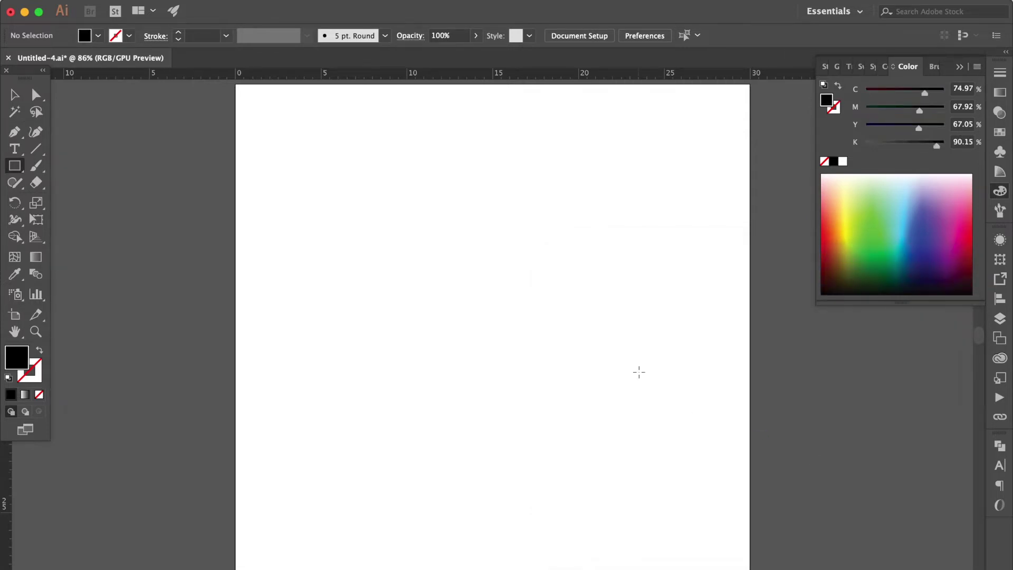
pyautogui.hotkey('ctrl', '0')
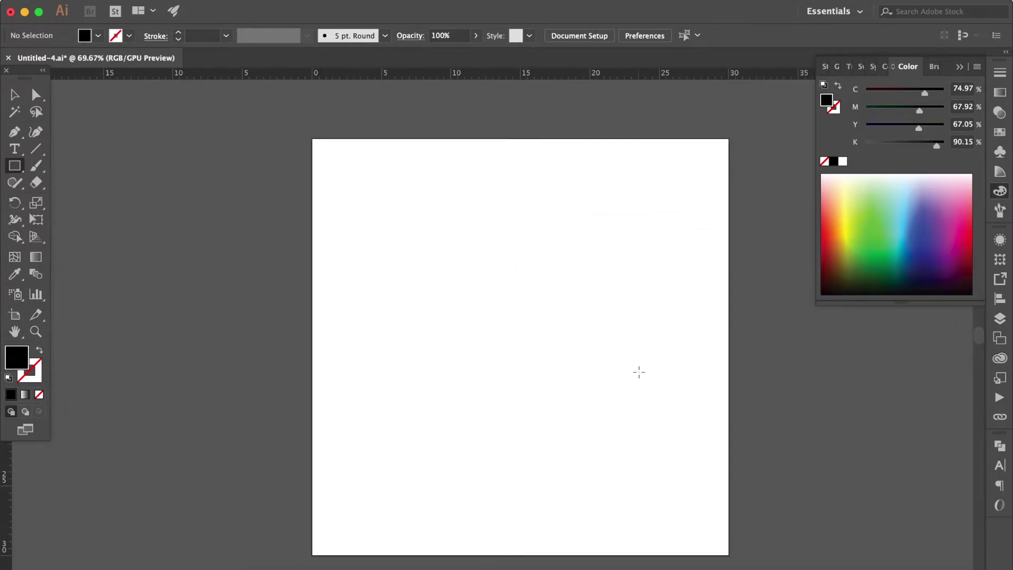
# Draw a black rectangle covering the entire page and start a new swatch from the Swatches menu.
pyautogui.moveTo(312, 139); pyautogui.dragTo(729, 554)
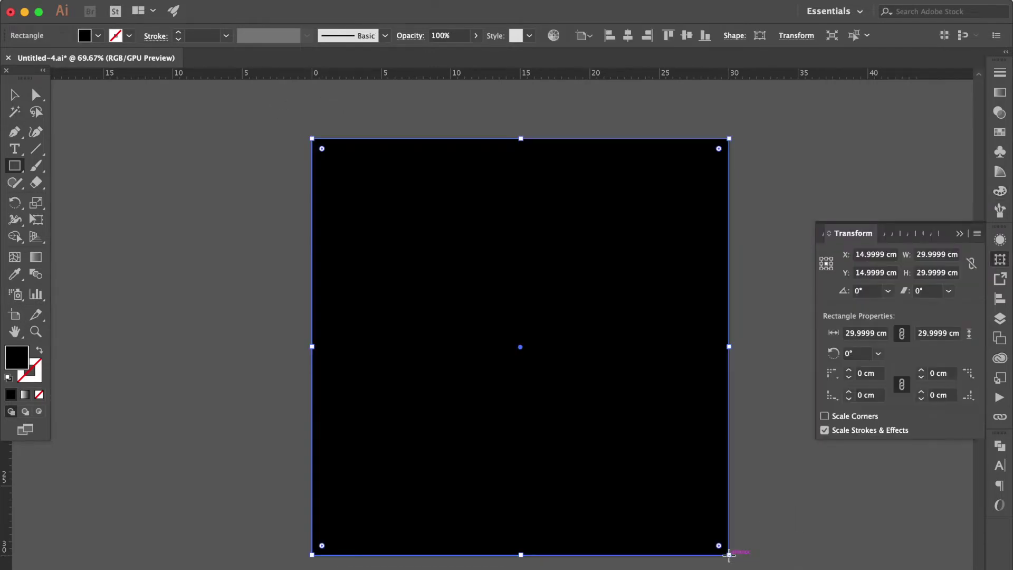
pyautogui.click(1000, 132)
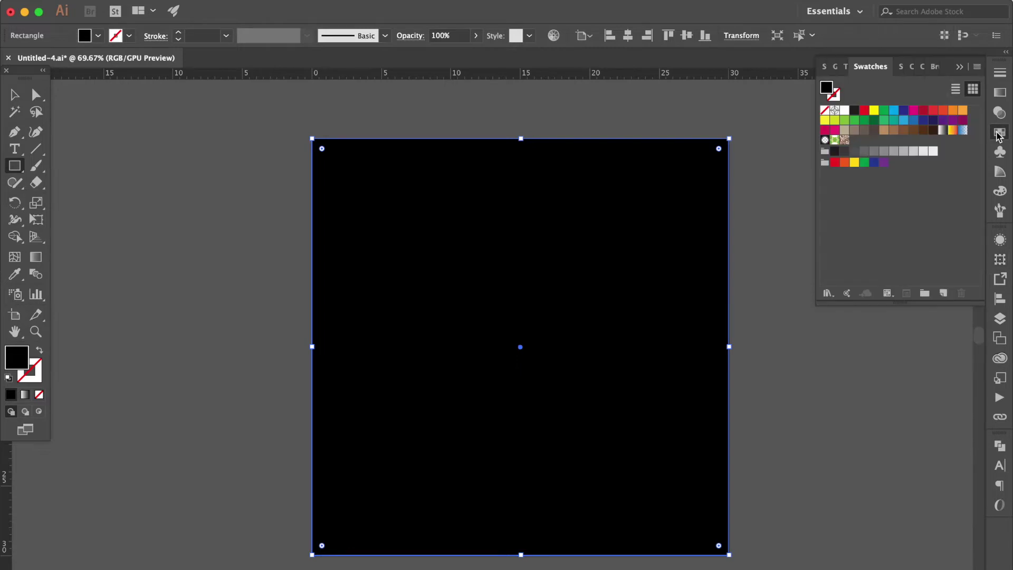
pyautogui.click(977, 67)
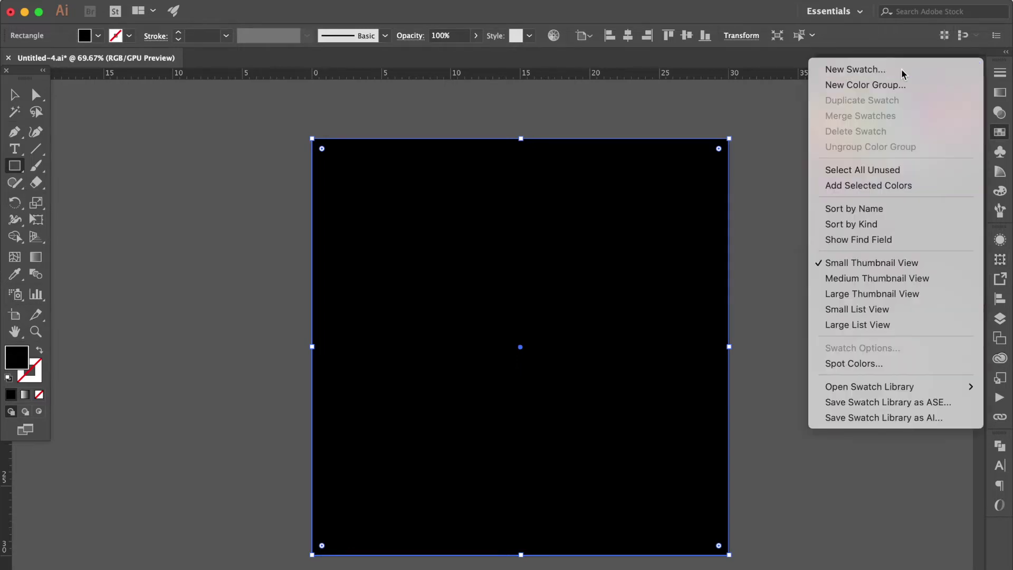
pyautogui.click(904, 74)
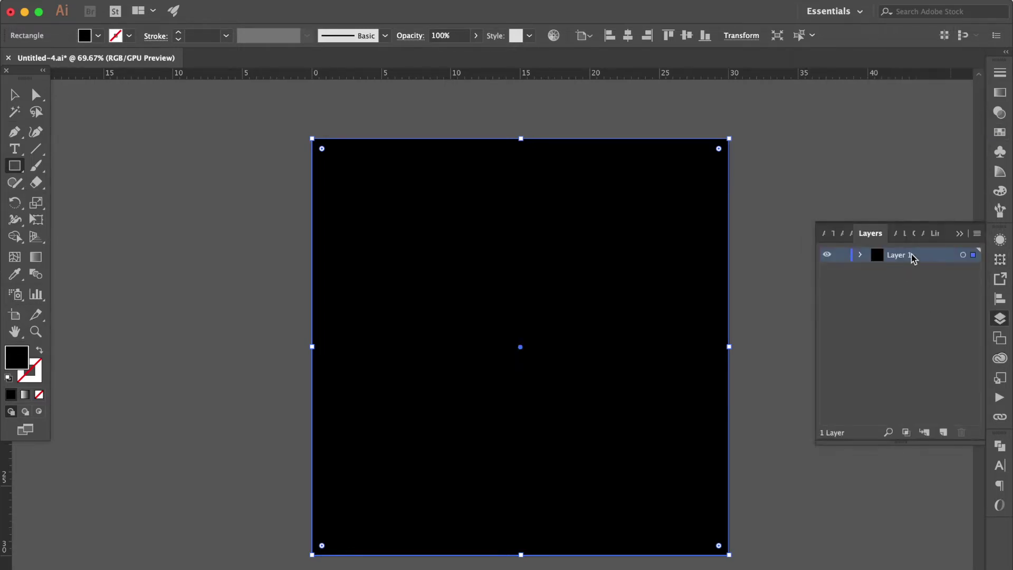
# Rename Layer 1 to 'bg', lock it, and add a new layer above it.
pyautogui.doubleClick(898, 255)
pyautogui.write('bg')
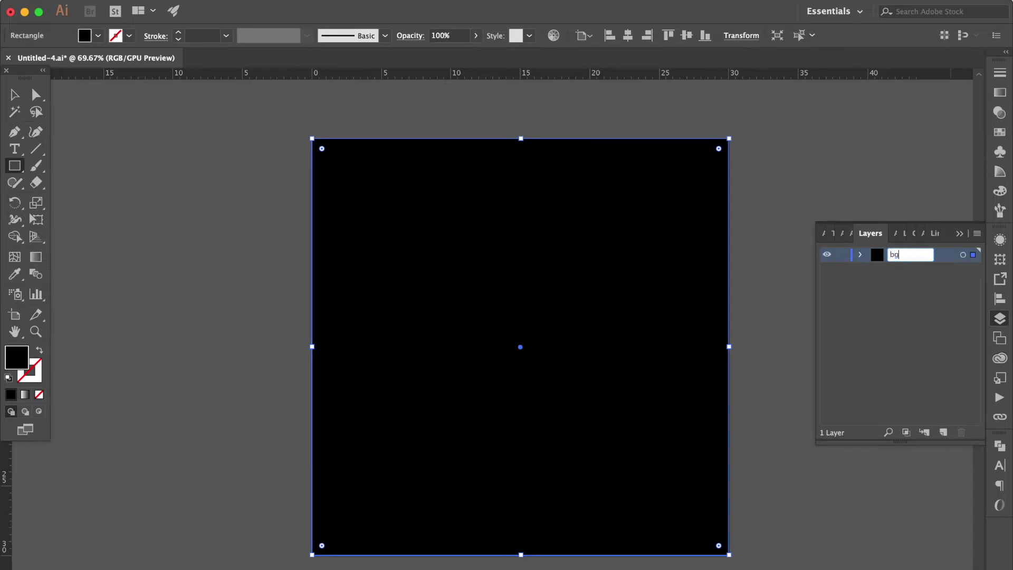
pyautogui.press('Return')
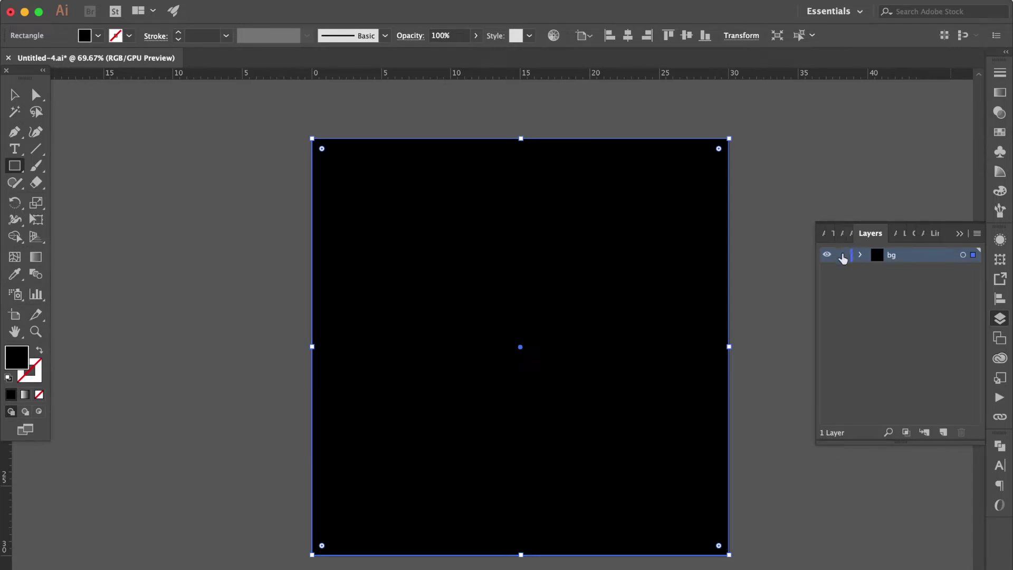
pyautogui.click(842, 255)
pyautogui.click(977, 233)
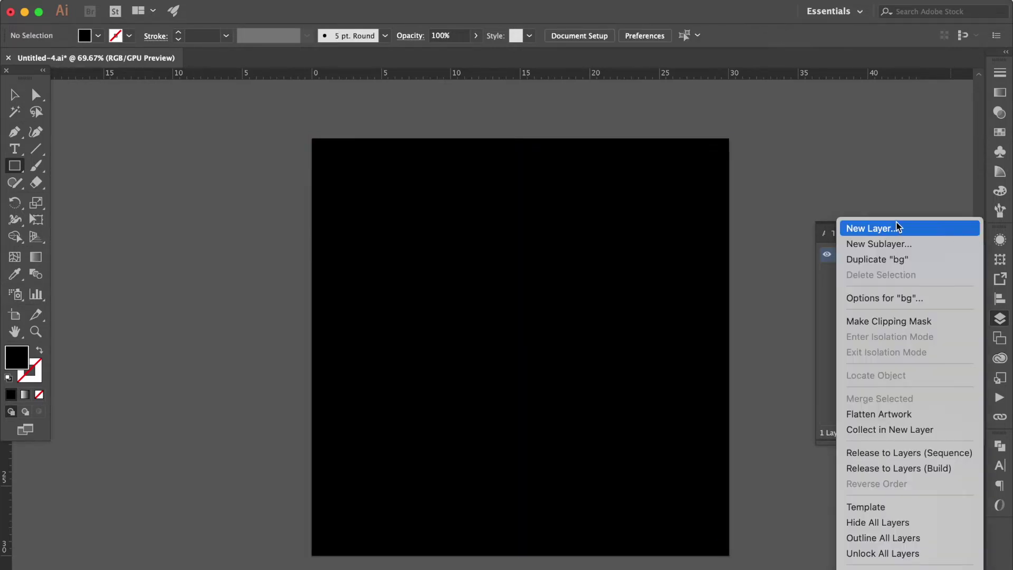
pyautogui.click(894, 228)
pyautogui.press('Return')
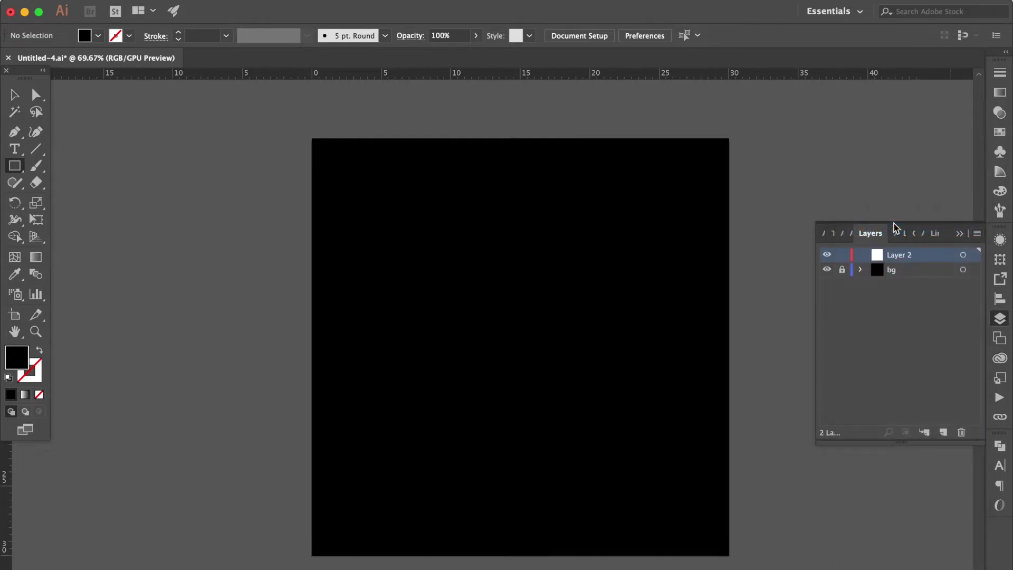
pyautogui.click(959, 234)
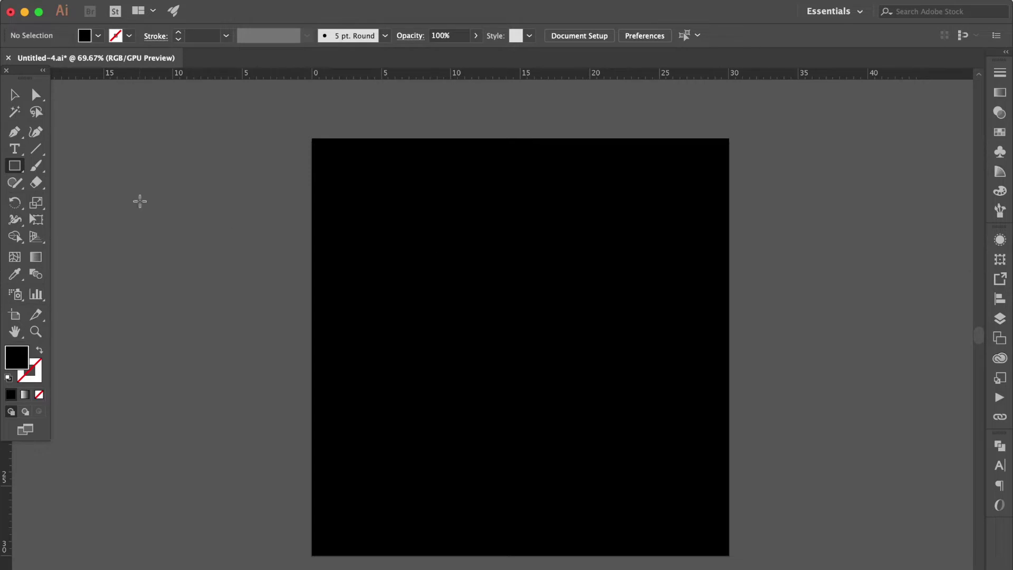
# Draw a large circle on the page and fill it with a radial gradient.
pyautogui.moveTo(16, 168); pyautogui.dragTo(73, 200)
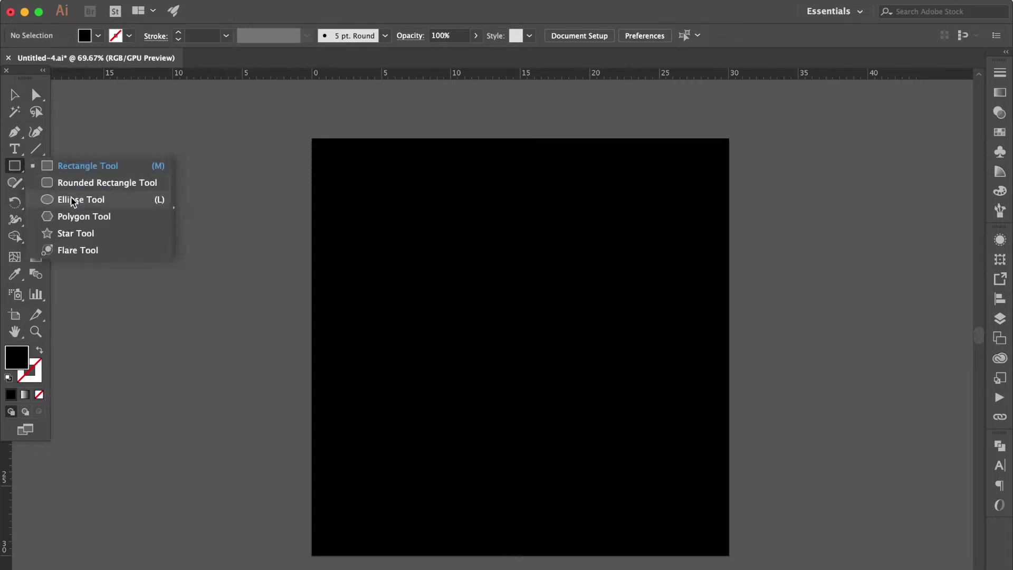
pyautogui.moveTo(398, 250); pyautogui.dragTo(680, 500)
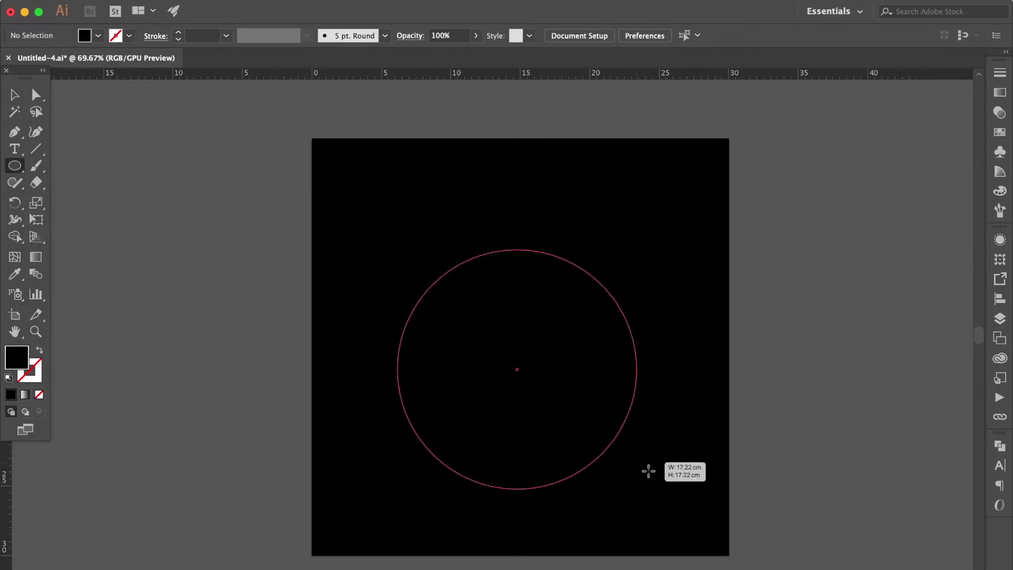
pyautogui.click(1000, 93)
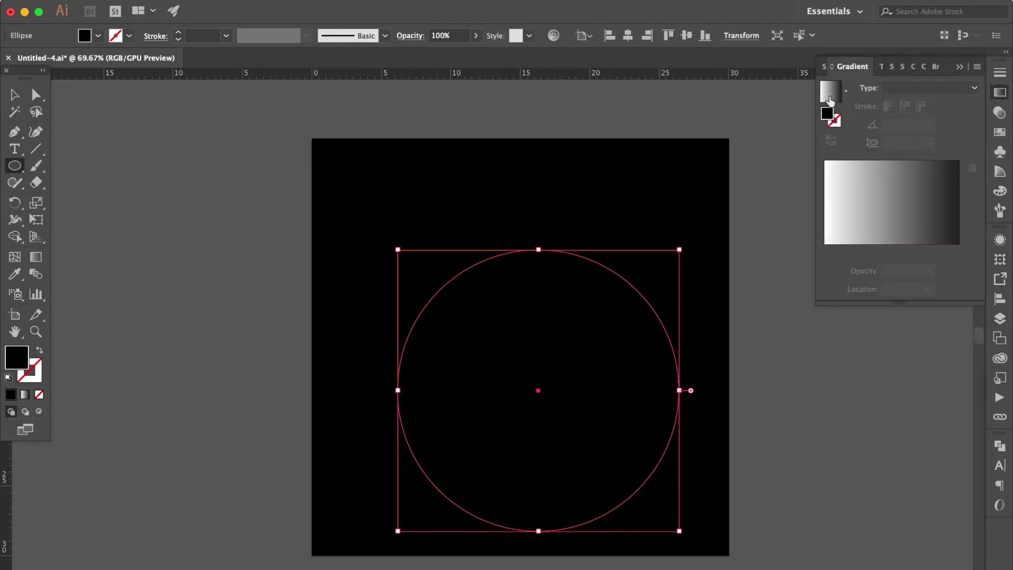
pyautogui.click(830, 93)
pyautogui.click(911, 90)
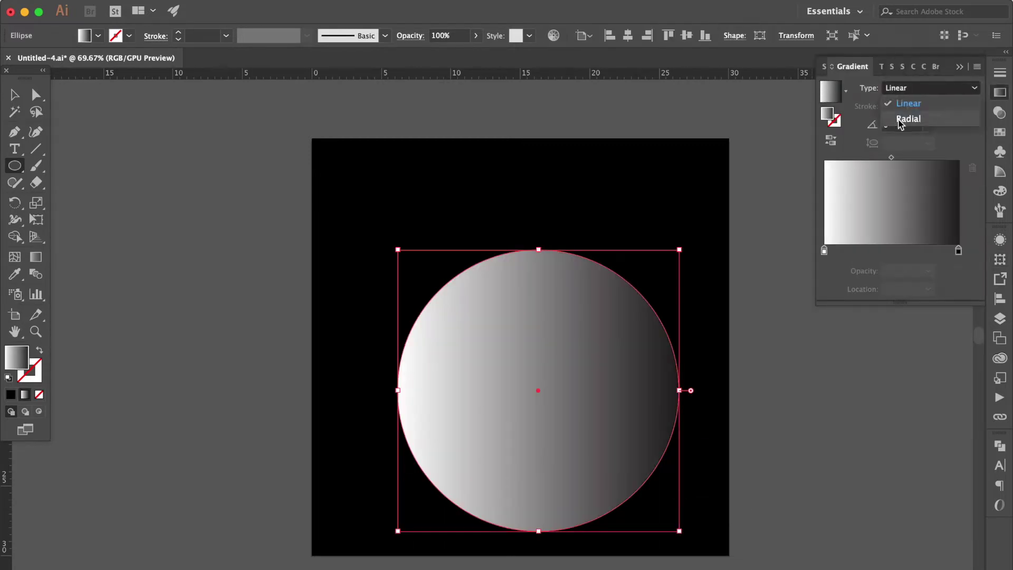
pyautogui.click(902, 123)
# Make the outer gradient stop black, add a middle stop, and switch its sliders to CMYK.
pyautogui.doubleClick(958, 250)
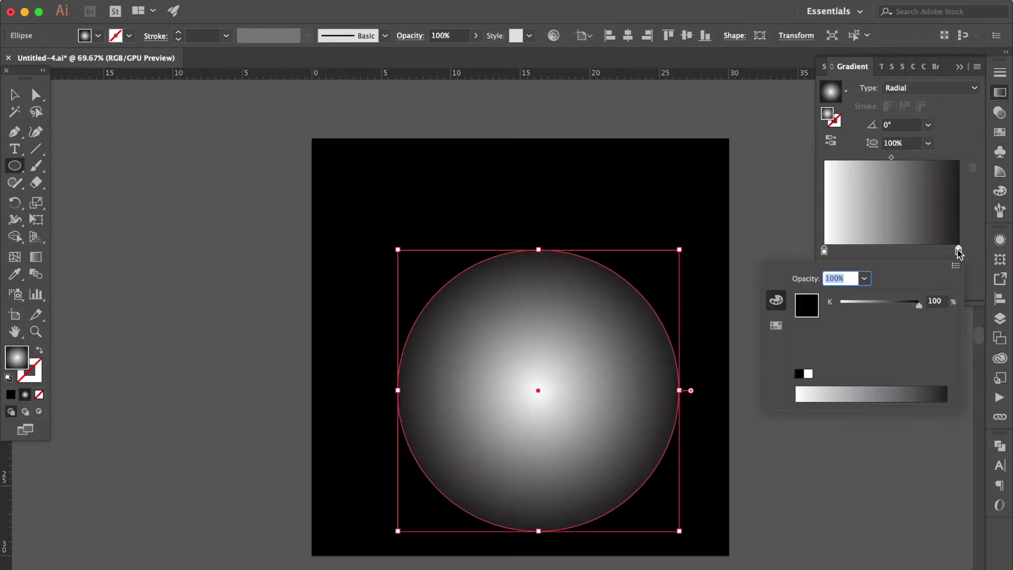
pyautogui.click(775, 326)
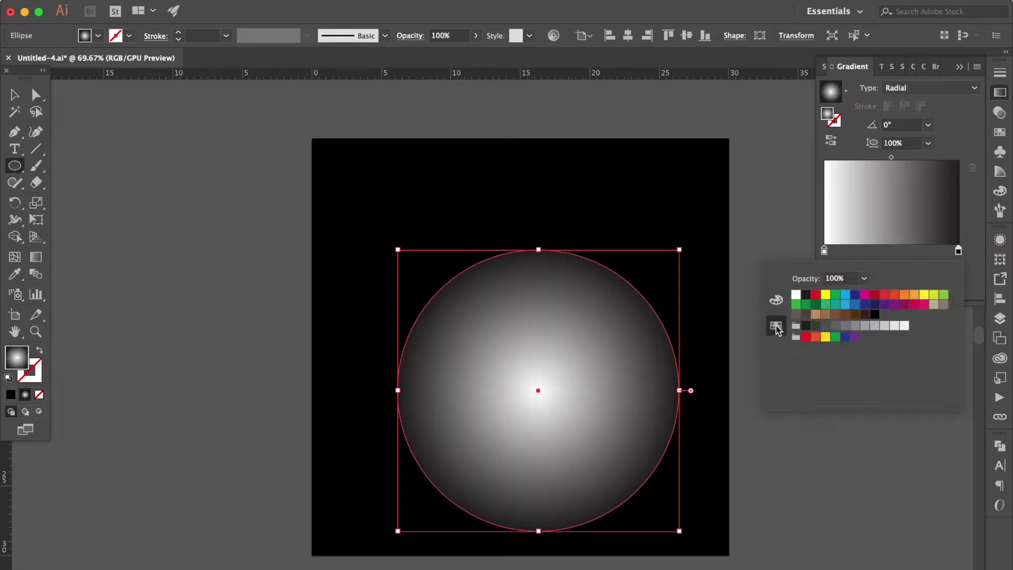
pyautogui.click(875, 315)
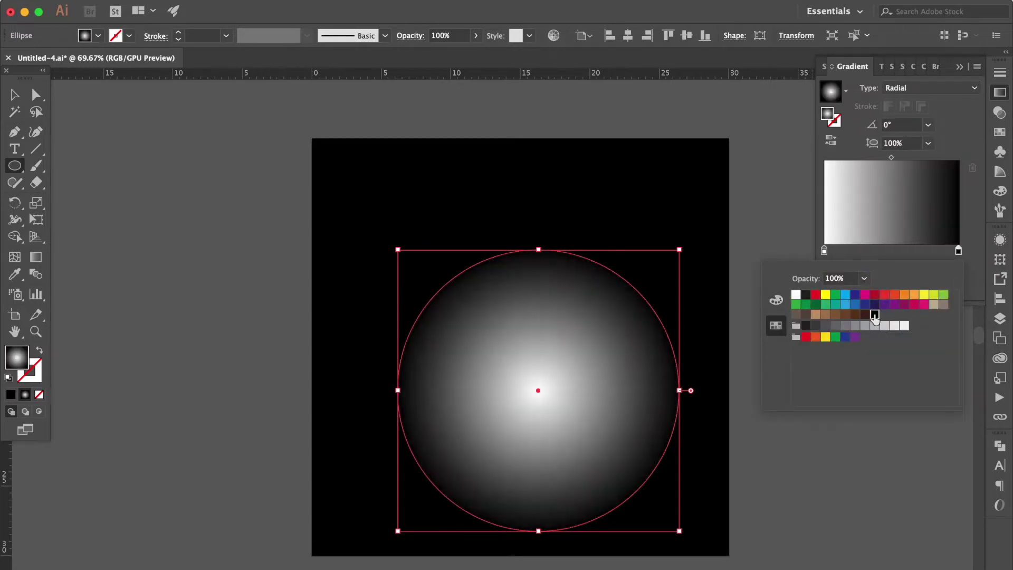
pyautogui.click(866, 250)
pyautogui.doubleClick(866, 250)
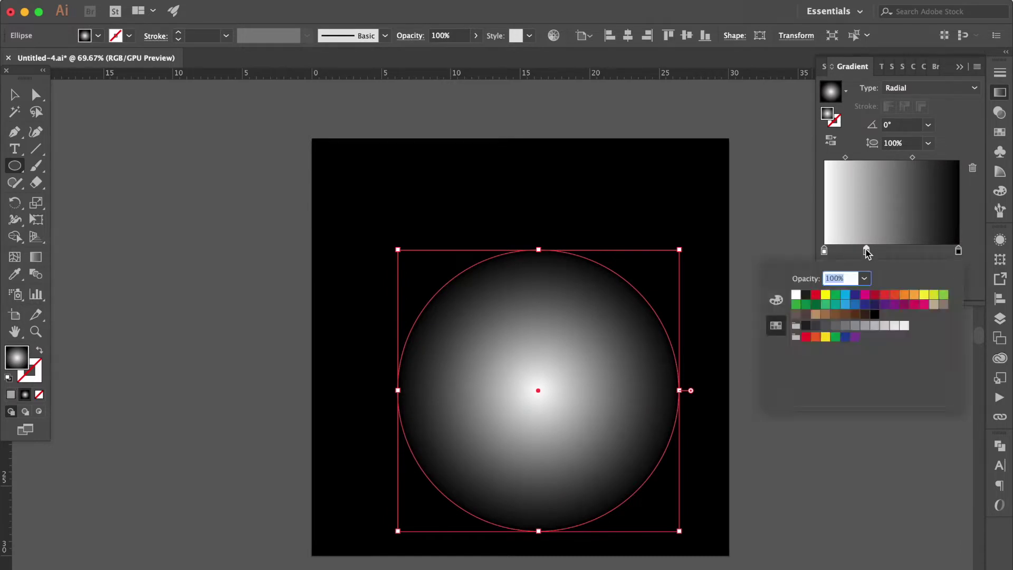
pyautogui.click(779, 302)
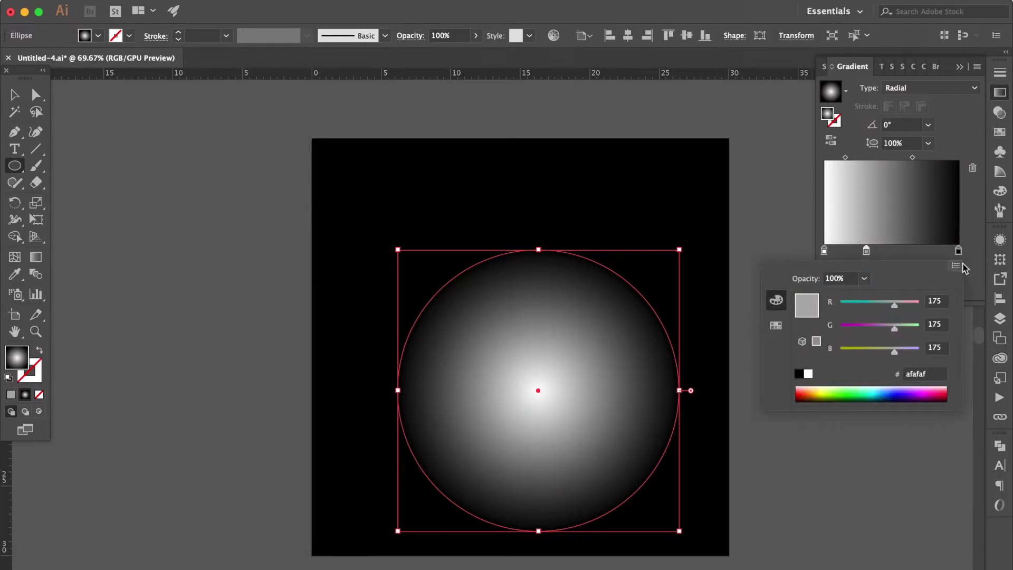
pyautogui.click(956, 266)
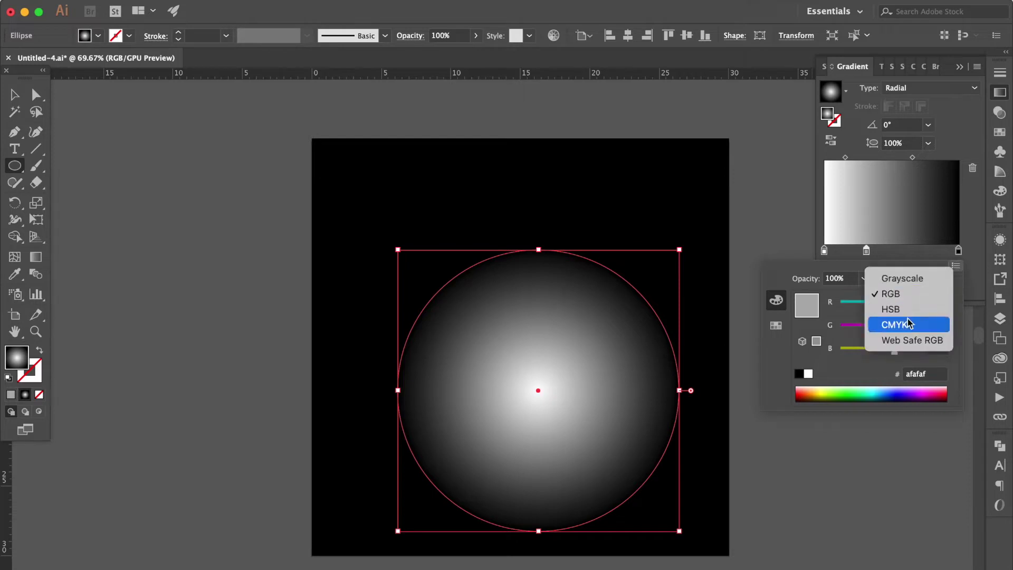
pyautogui.click(912, 324)
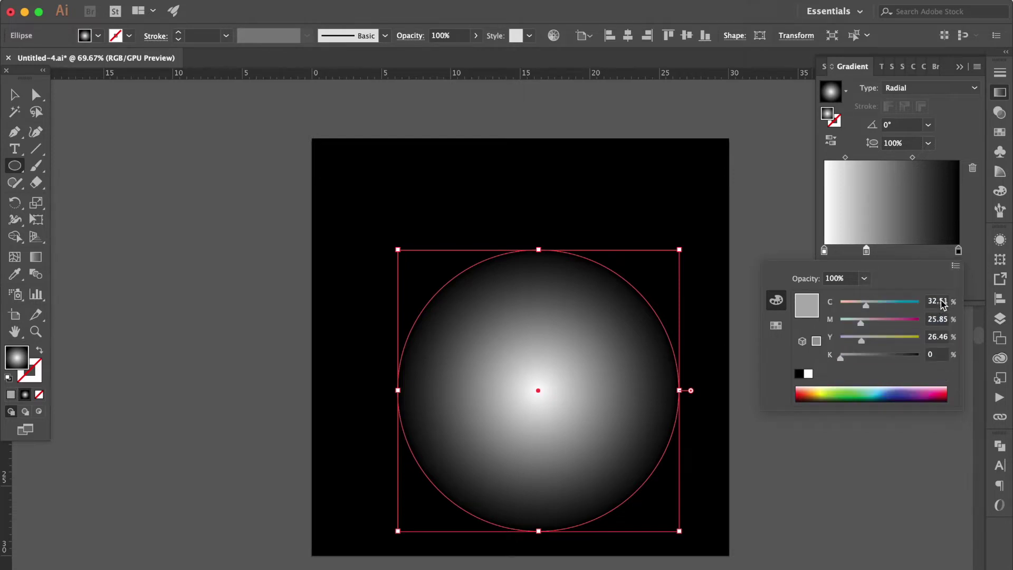
# Turn the middle gradient stop yellow, entering cyan 0 and magenta 18.
pyautogui.write('0.5')
pyautogui.press('Tab')
pyautogui.write('18')
pyautogui.press('Tab')
pyautogui.write('1')
pyautogui.press('Tab')
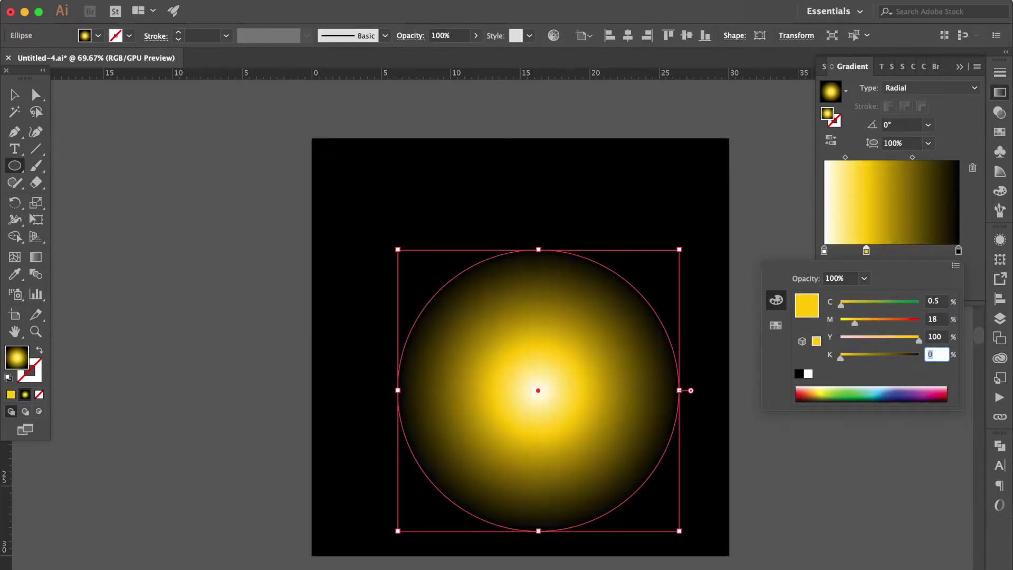
pyautogui.press('Return')
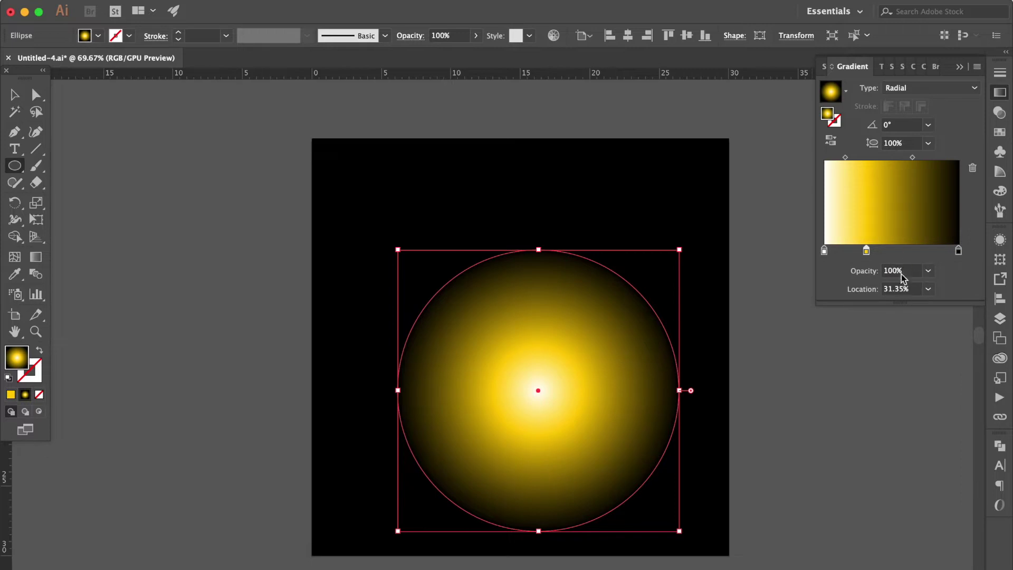
# Move the yellow stop to 14% and the yellow-black midpoint to 25%, then select the first midpoint.
pyautogui.doubleClick(907, 288)
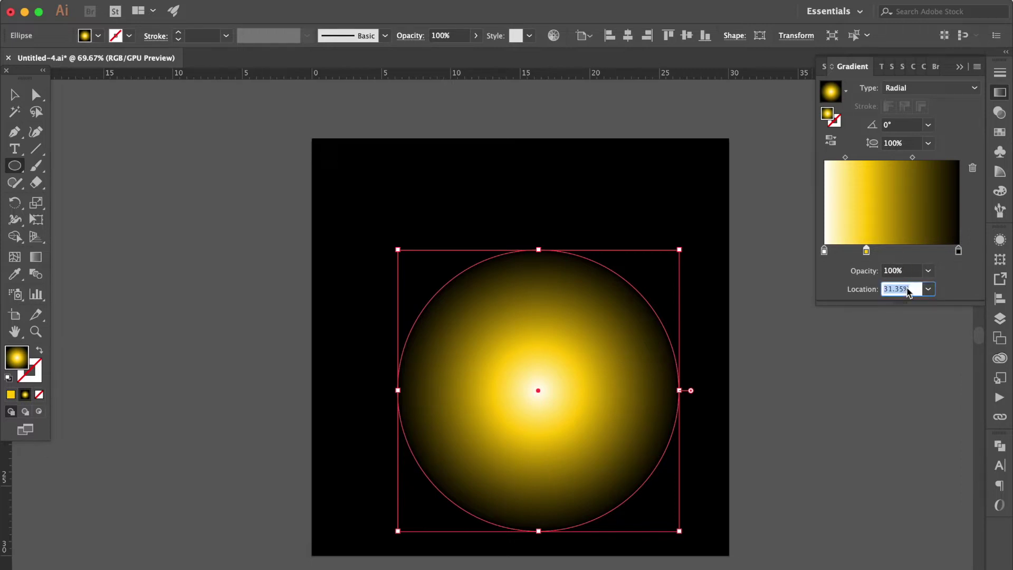
pyautogui.write('14')
pyautogui.press('Return')
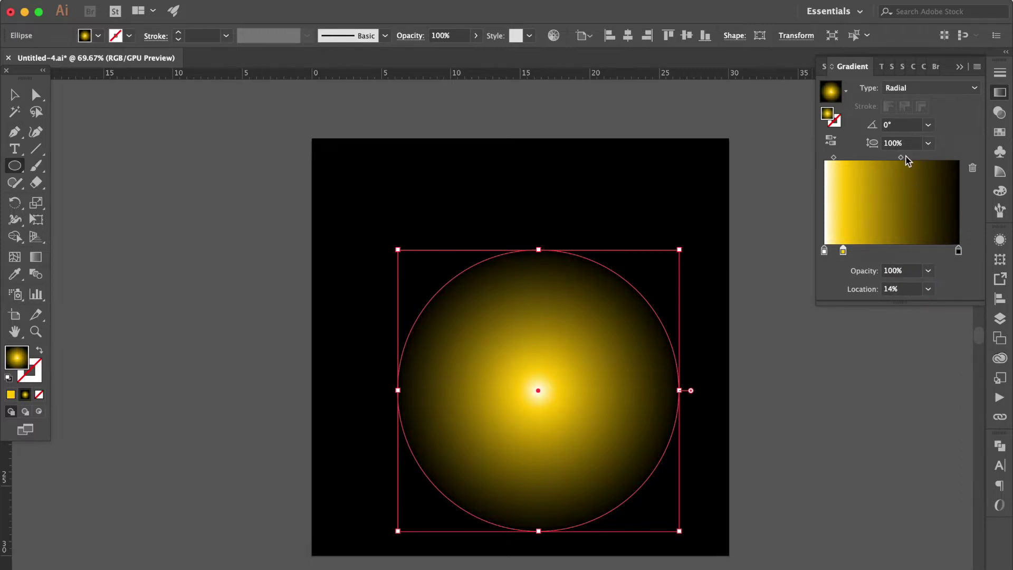
pyautogui.click(901, 157)
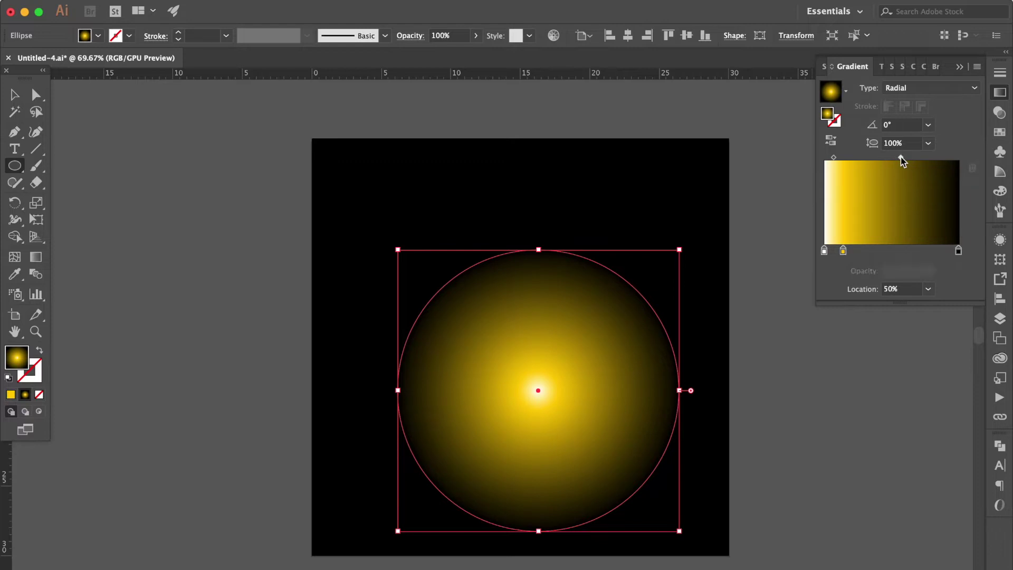
pyautogui.doubleClick(904, 288)
pyautogui.write('2')
pyautogui.press('Return')
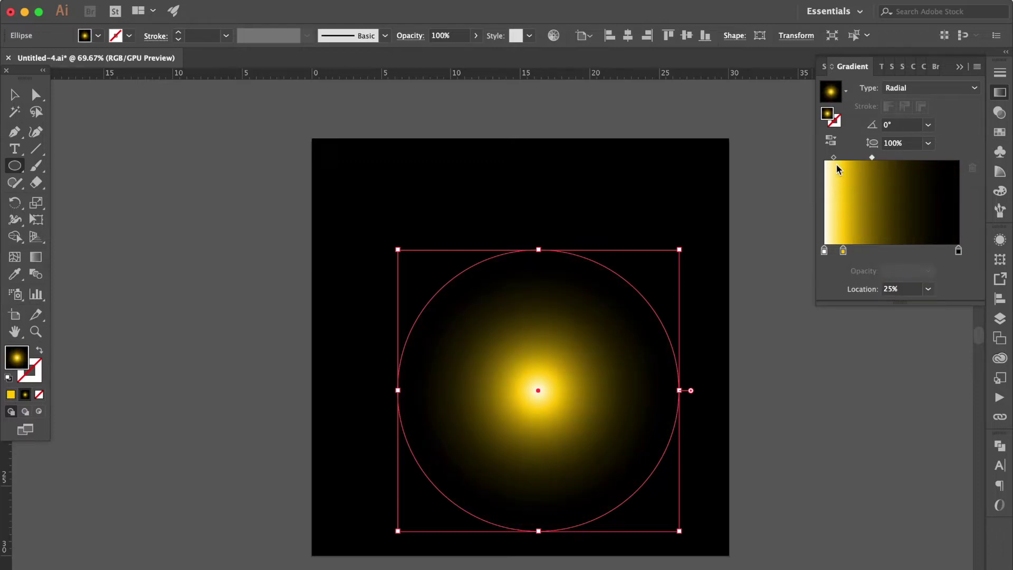
pyautogui.click(833, 157)
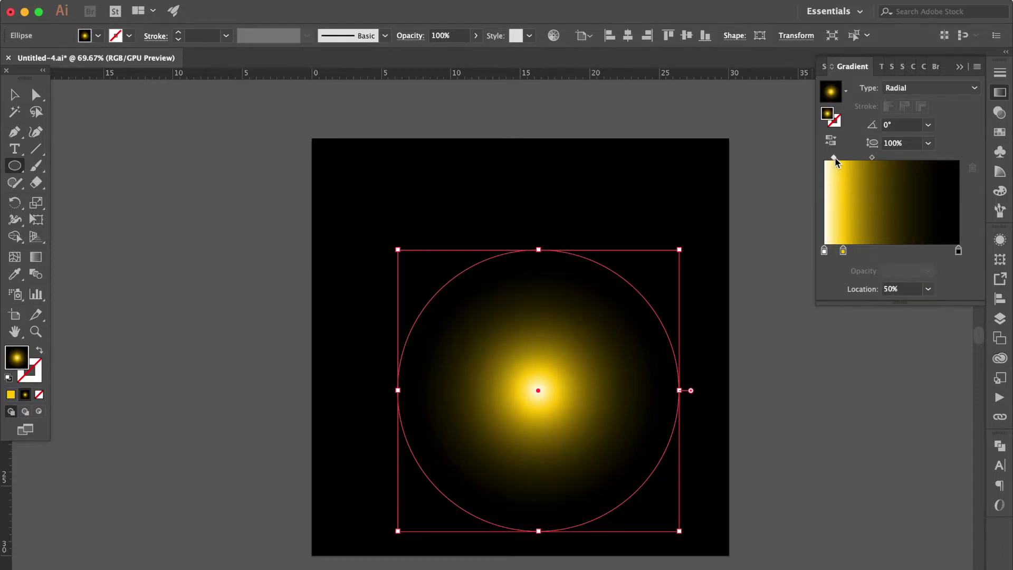
pyautogui.doubleClick(904, 290)
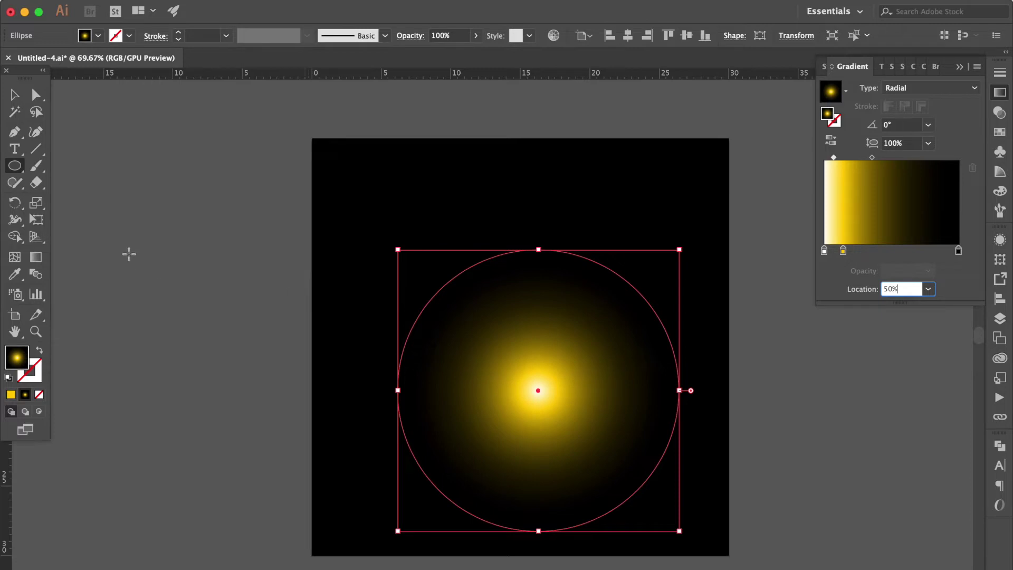
# Redirect the circle's radial gradient so its bright origin sits at the circle's top.
pyautogui.click(40, 258)
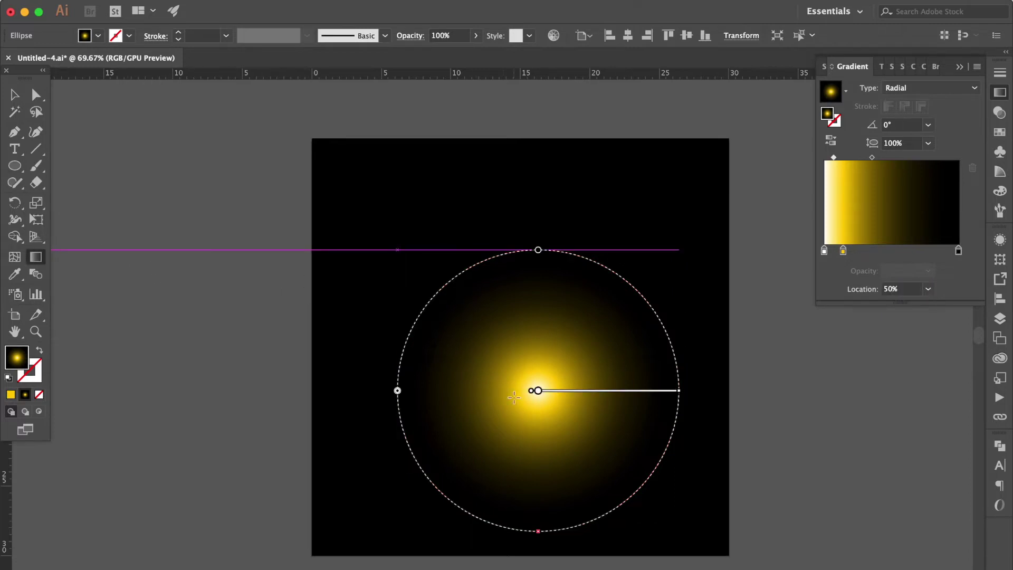
pyautogui.scroll(3, 546, 387)
pyautogui.moveTo(536, 390)
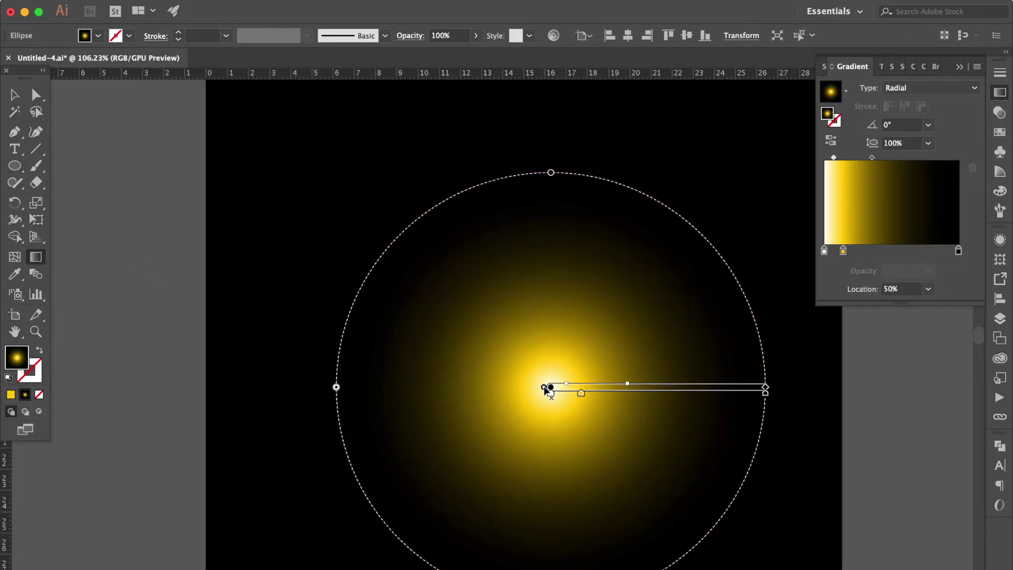
pyautogui.moveTo(546, 389); pyautogui.dragTo(551, 177)
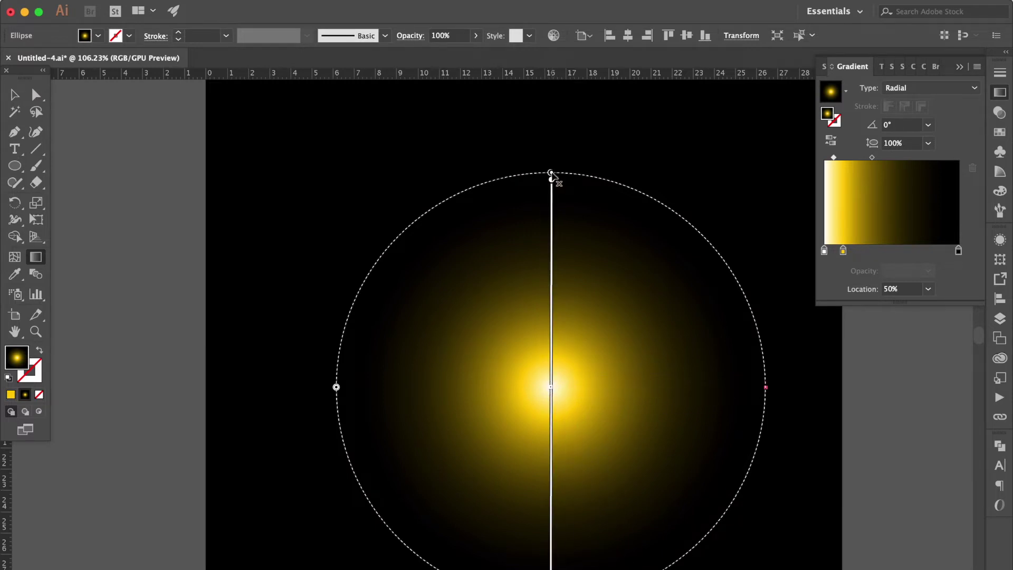
pyautogui.moveTo(551, 177); pyautogui.dragTo(552, 176)
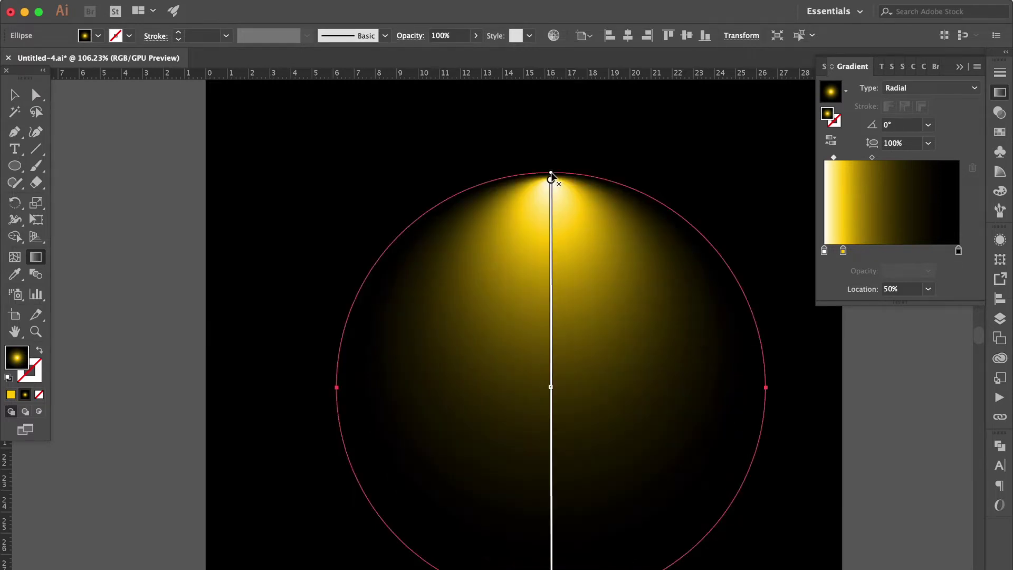
pyautogui.hotkey('ctrl', '-')
pyautogui.press('v')
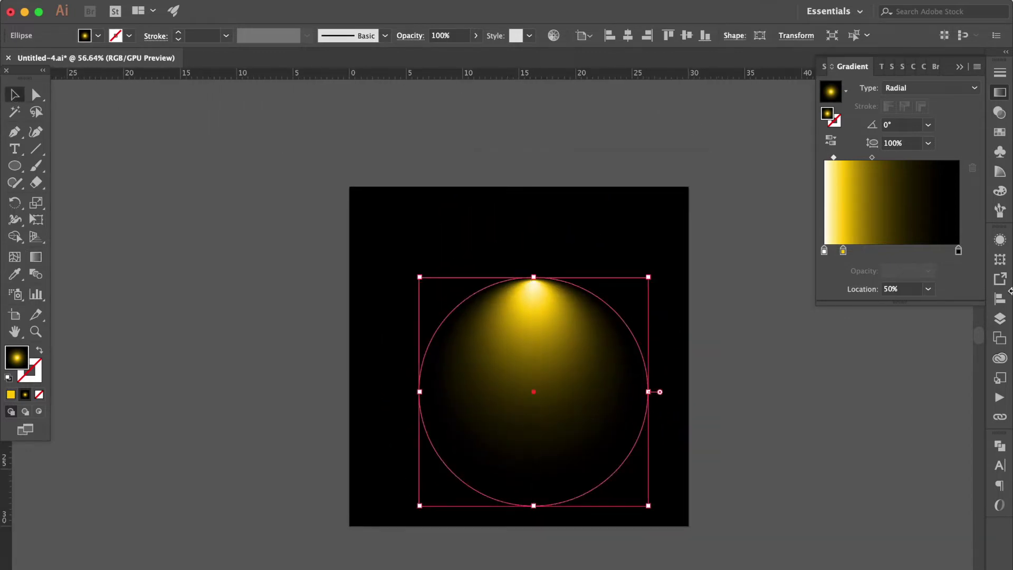
# Centre the circle horizontally, narrow it into a tall beam, and draw a small ellipse at its top.
pyautogui.click(999, 299)
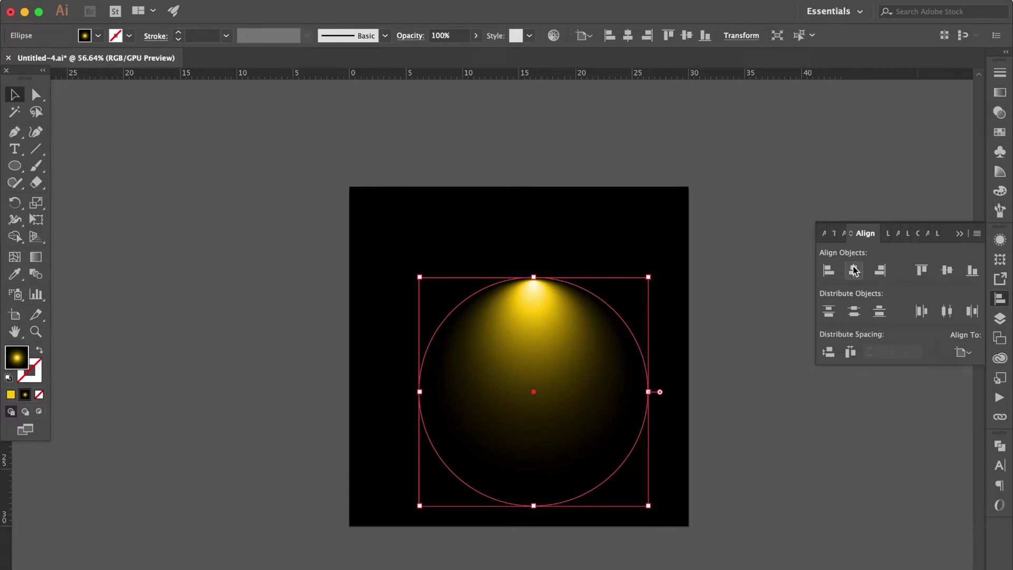
pyautogui.click(853, 271)
pyautogui.scroll(2, 612, 407)
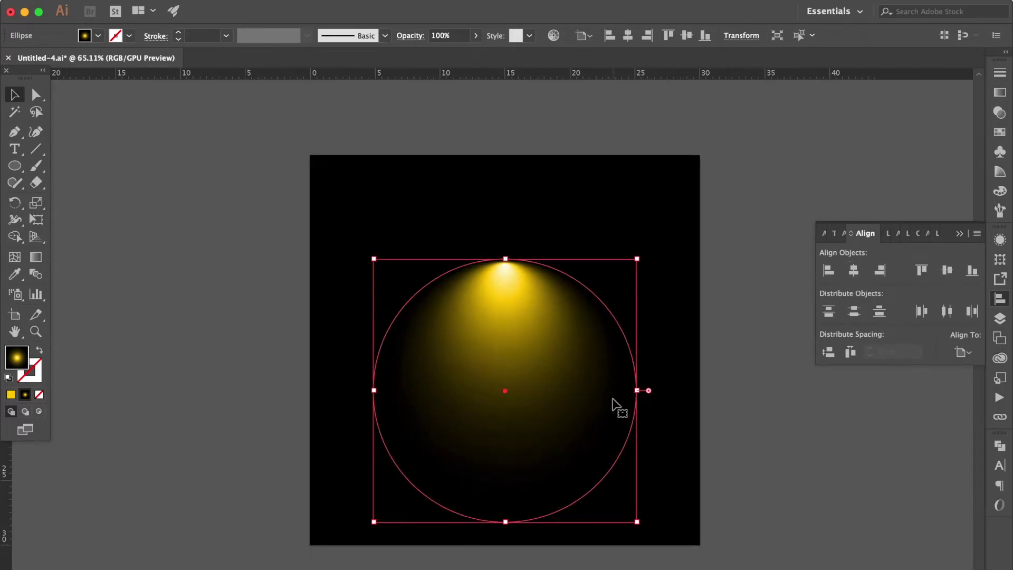
pyautogui.scroll(1, 612, 406)
pyautogui.scroll(1, 615, 408)
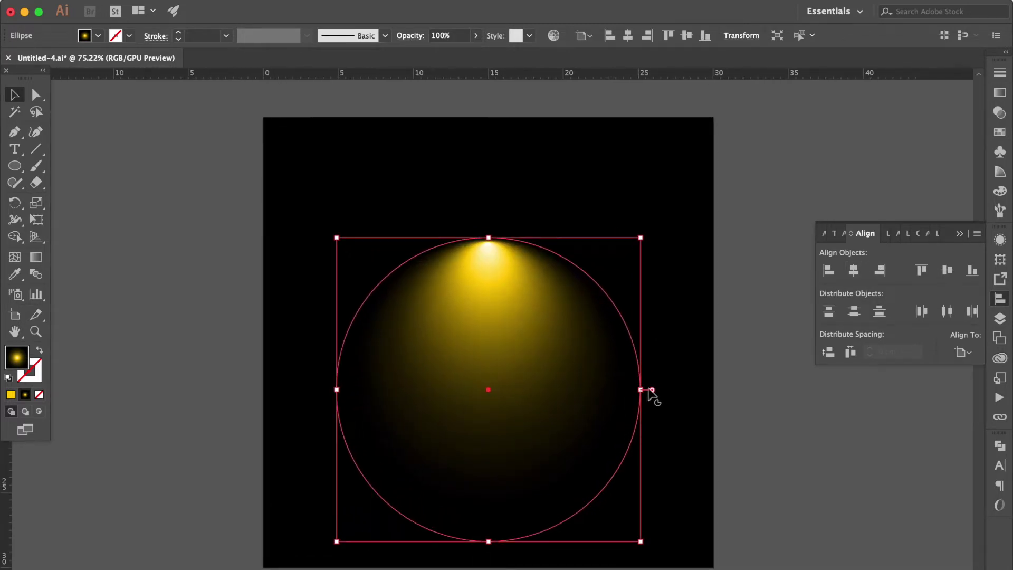
pyautogui.moveTo(644, 390); pyautogui.dragTo(545, 402)
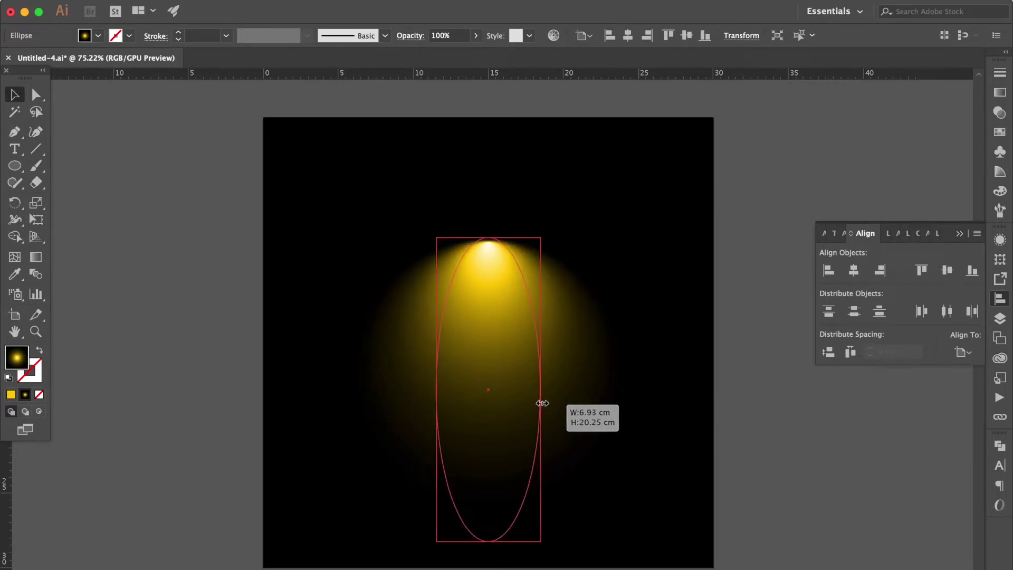
pyautogui.moveTo(544, 403); pyautogui.dragTo(541, 403)
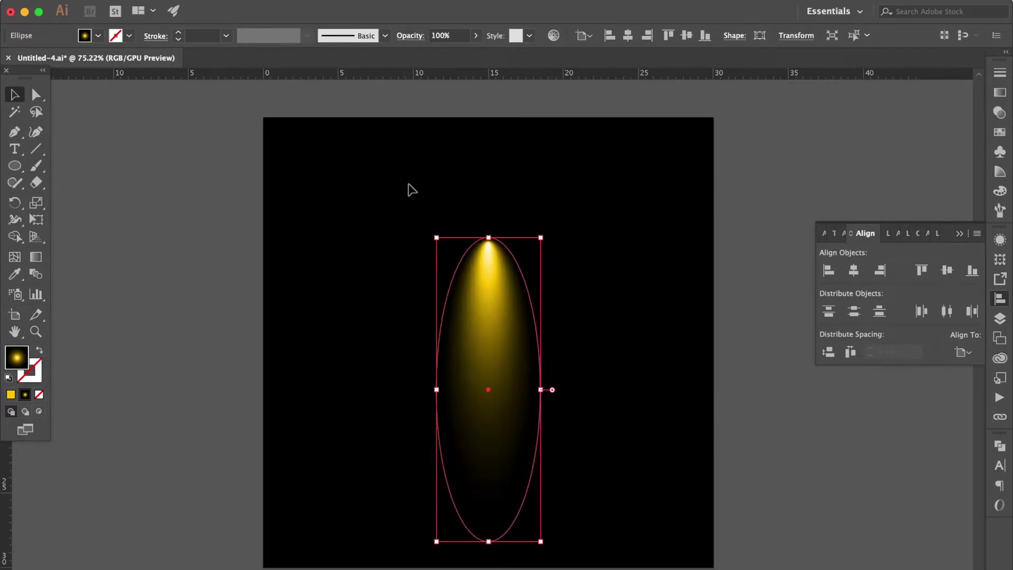
pyautogui.click(15, 165)
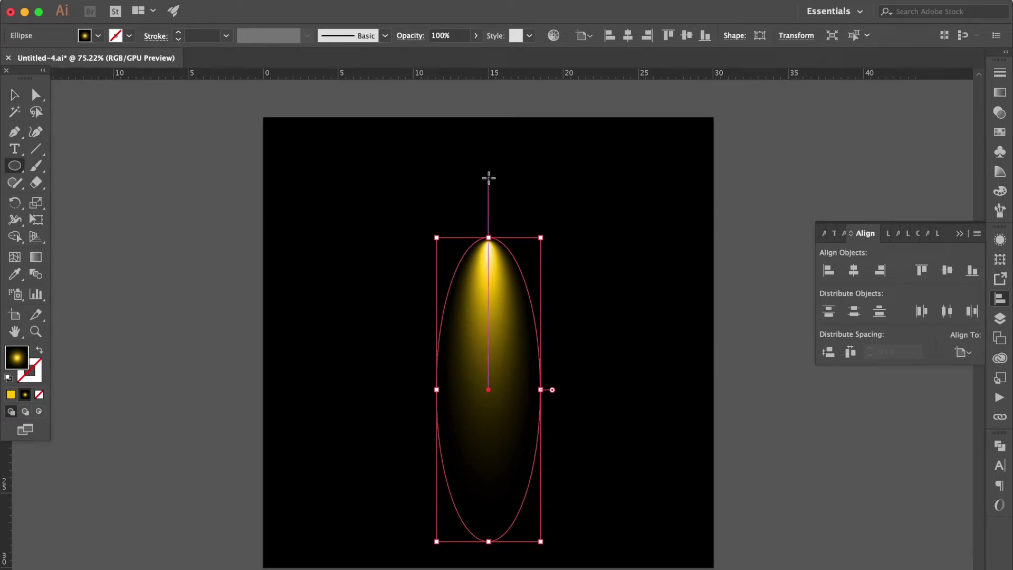
pyautogui.moveTo(465, 224); pyautogui.dragTo(509, 244)
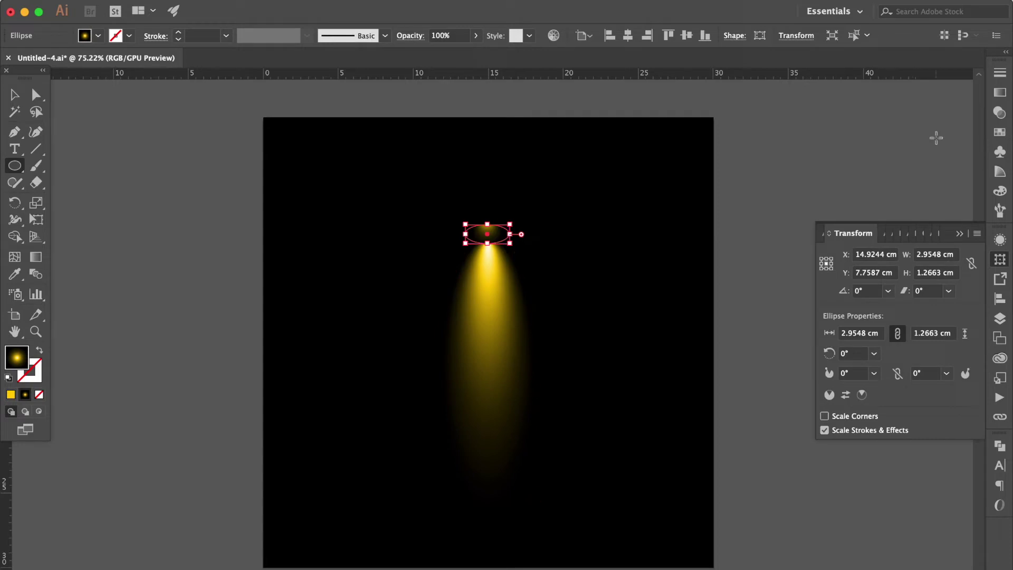
# Apply the White, Black gradient preset and set its end stop to CMYK 40/100/40/0.
pyautogui.click(998, 93)
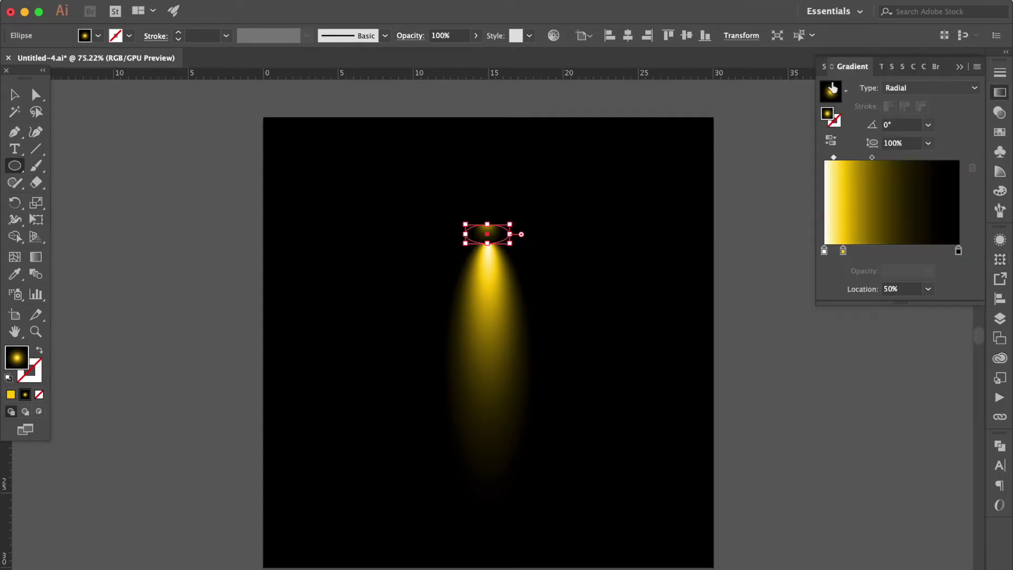
pyautogui.click(847, 93)
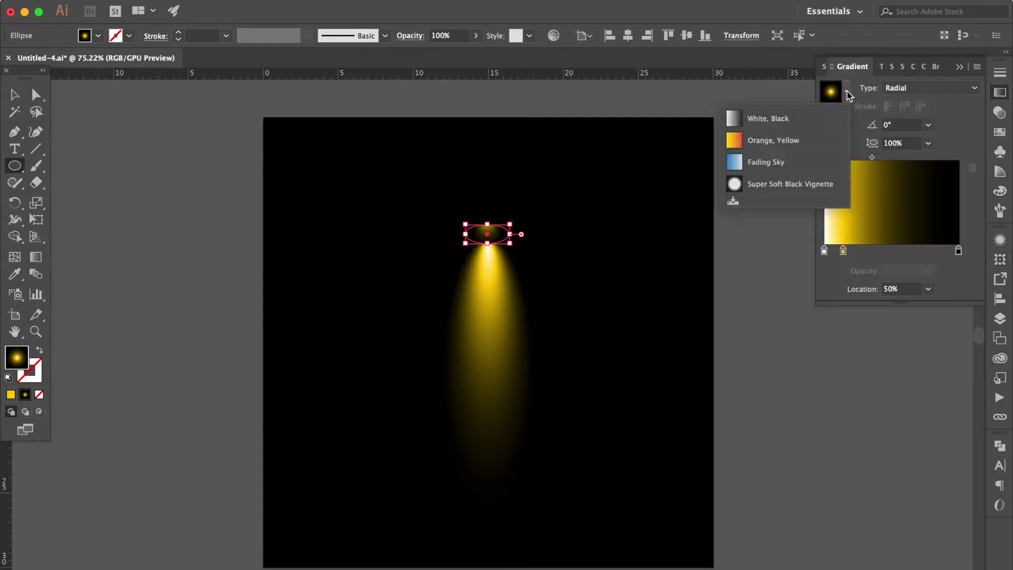
pyautogui.click(786, 122)
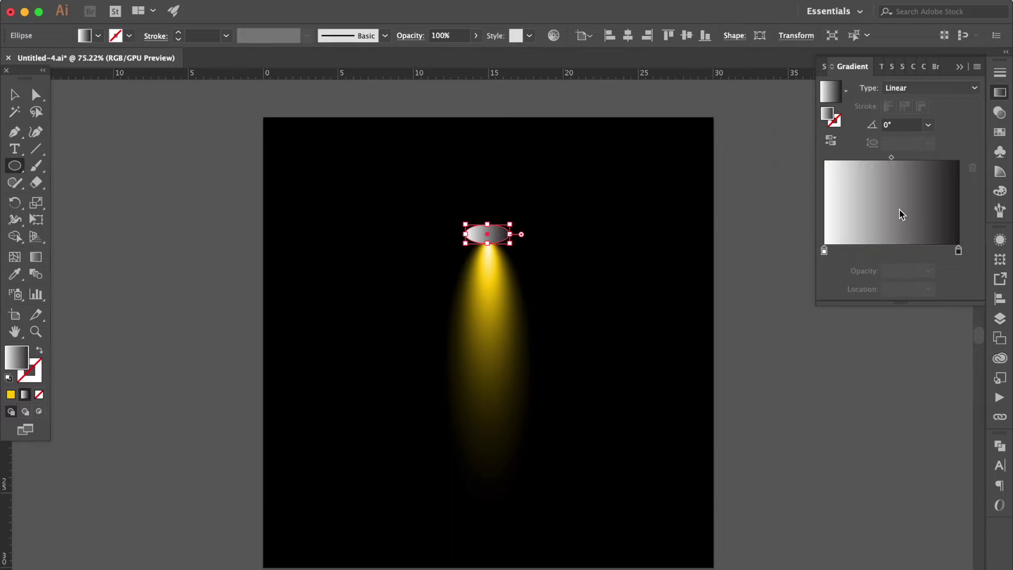
pyautogui.doubleClick(959, 251)
pyautogui.click(943, 301)
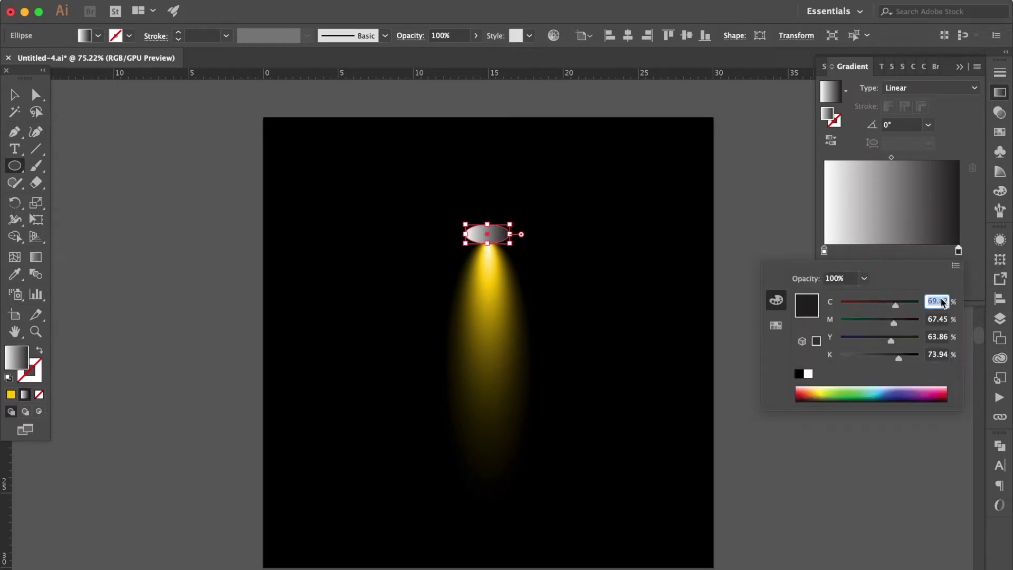
pyautogui.write('40')
pyautogui.press('Tab')
pyautogui.write('100')
pyautogui.press('Tab')
pyautogui.write('40')
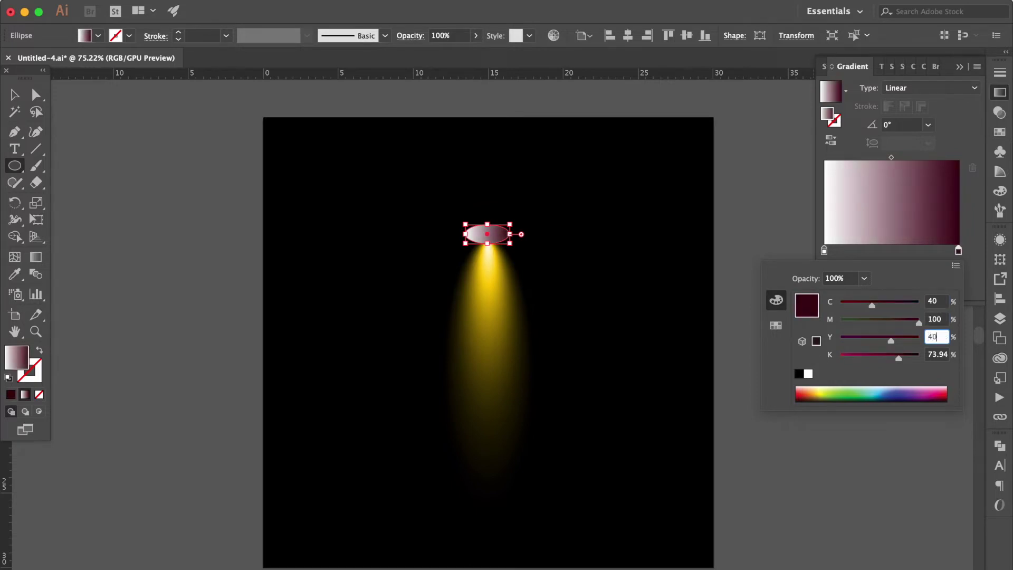
pyautogui.press('Tab')
pyautogui.write('0')
pyautogui.press('Return')
# Place the magenta stop at 90%, white stop at 40%, midpoint at 60%, and make it radial.
pyautogui.click(904, 289)
pyautogui.write('90')
pyautogui.press('Return')
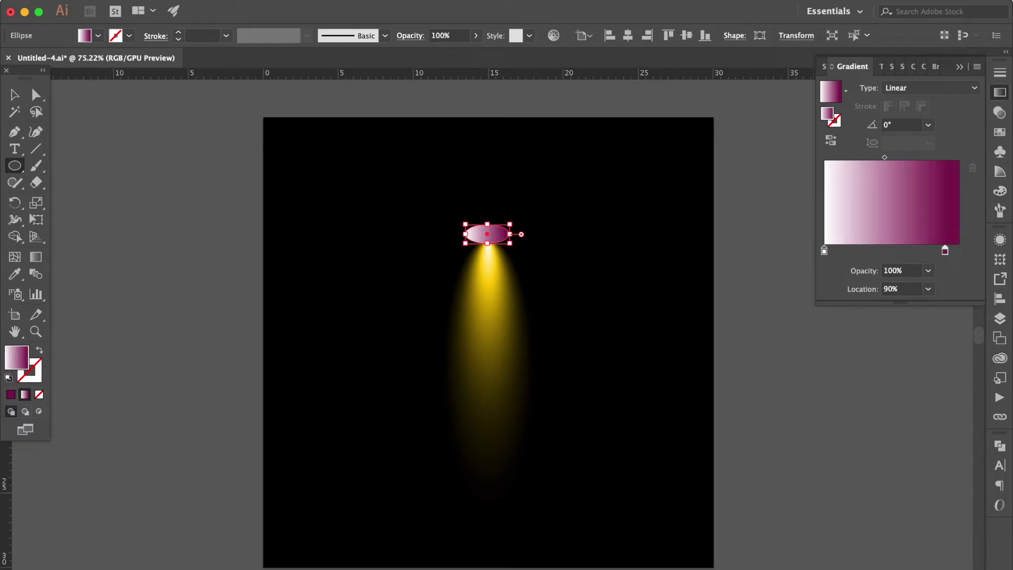
pyautogui.click(825, 251)
pyautogui.write('40')
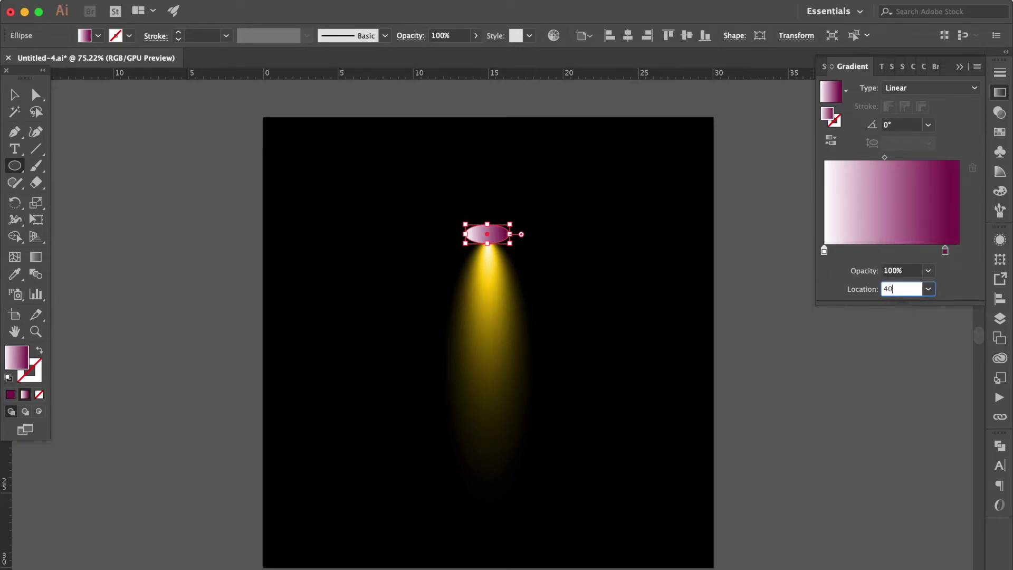
pyautogui.press('Return')
pyautogui.click(912, 158)
pyautogui.click(900, 289)
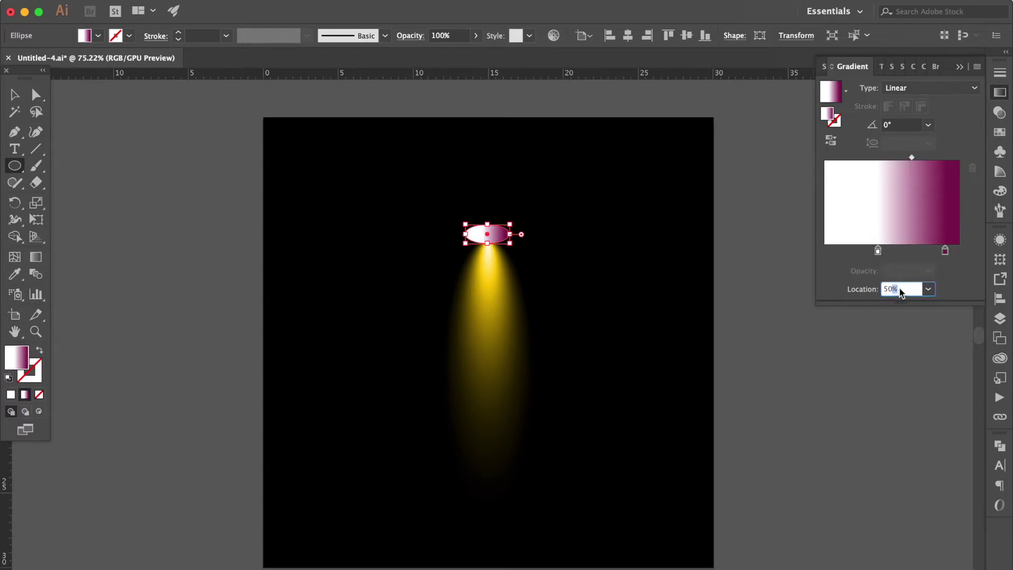
pyautogui.write('60')
pyautogui.press('Return')
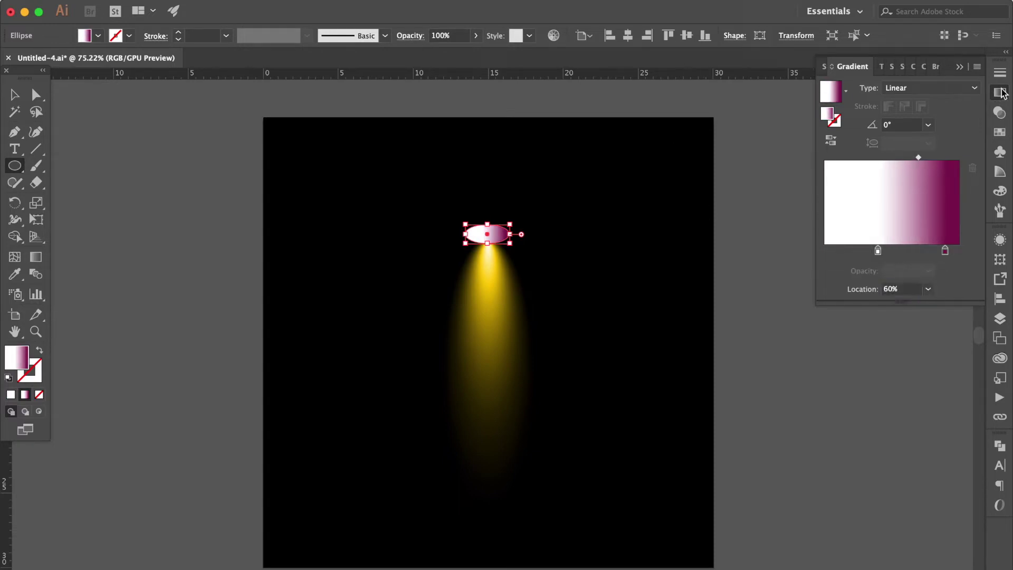
pyautogui.click(914, 88)
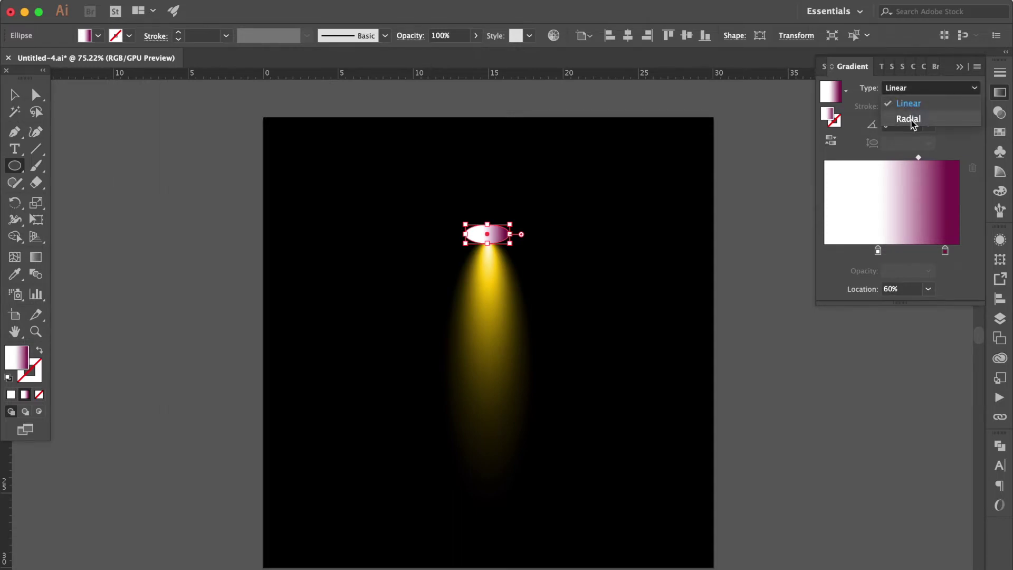
pyautogui.click(908, 118)
pyautogui.scroll(5, 641, 204)
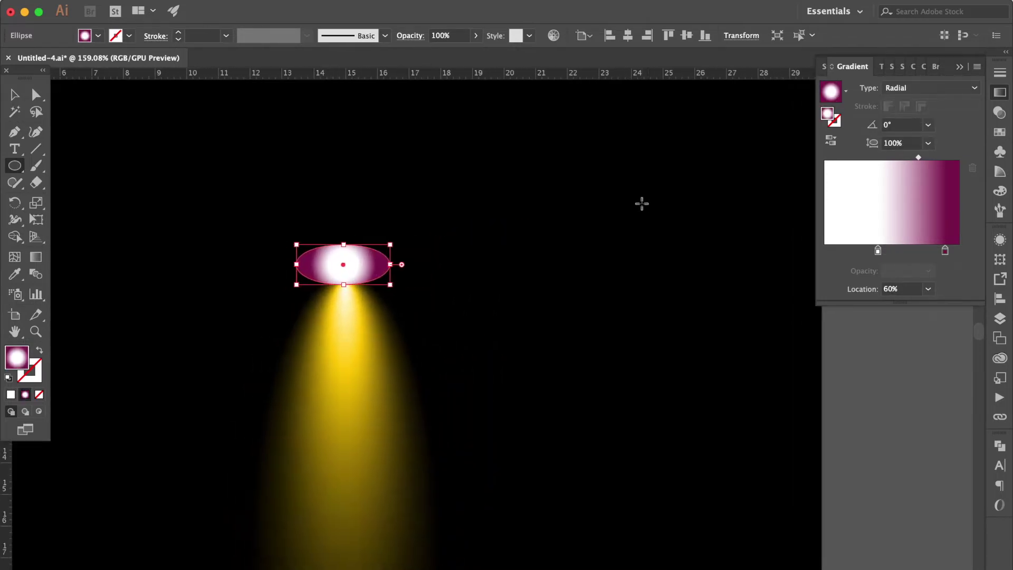
# Squash the lamp's radial gradient to about 46.2% aspect ratio to match its oval shape.
pyautogui.hscroll(-2, 641, 204)
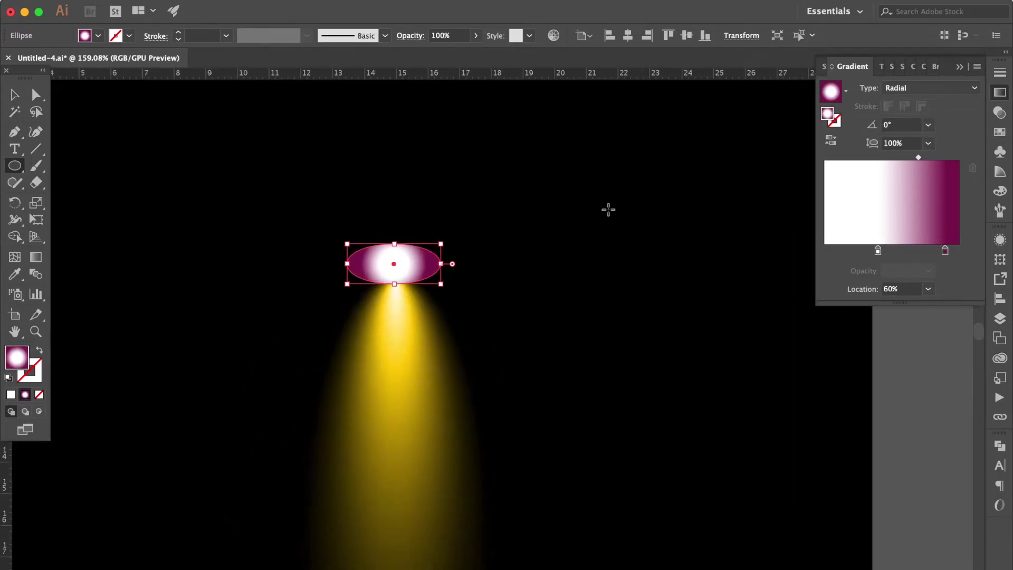
pyautogui.click(36, 258)
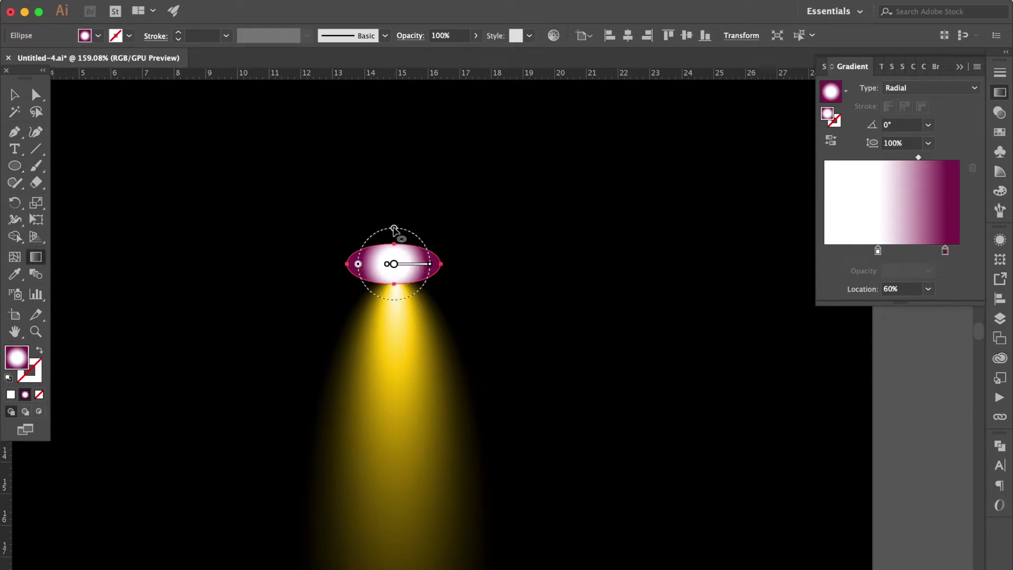
pyautogui.moveTo(394, 228)
pyautogui.mouseDown()
pyautogui.moveTo(393, 247)
pyautogui.moveTo(353, 266)
pyautogui.mouseUp()
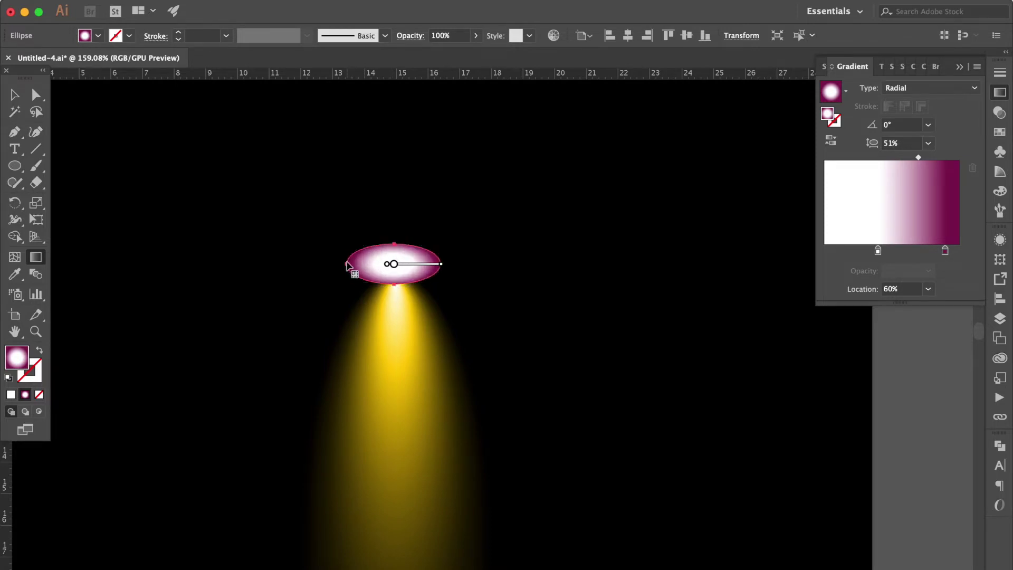
pyautogui.scroll(2, 391, 241)
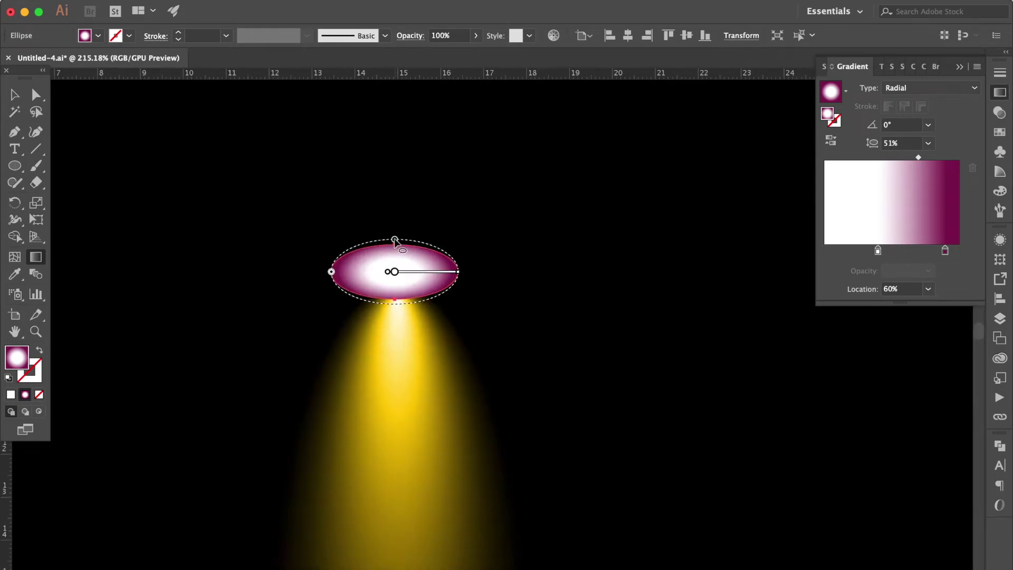
pyautogui.moveTo(331, 271); pyautogui.dragTo(328, 272)
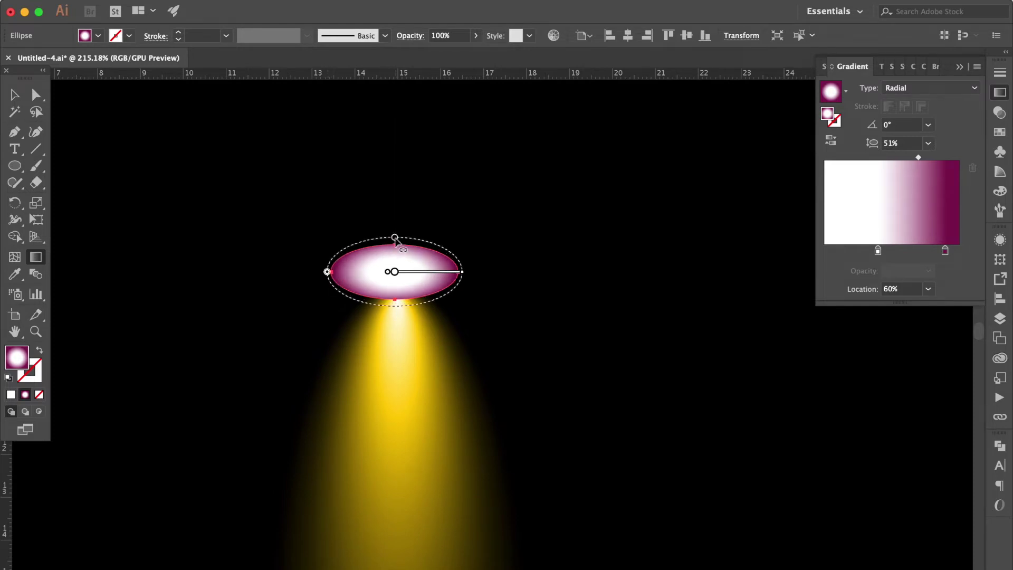
pyautogui.moveTo(394, 238); pyautogui.dragTo(394, 244)
# Zoom back out and start shrinking the lamp ellipse with the Selection tool.
pyautogui.keyDown('alt'); pyautogui.scroll(-2, 390, 240); pyautogui.keyUp('alt')
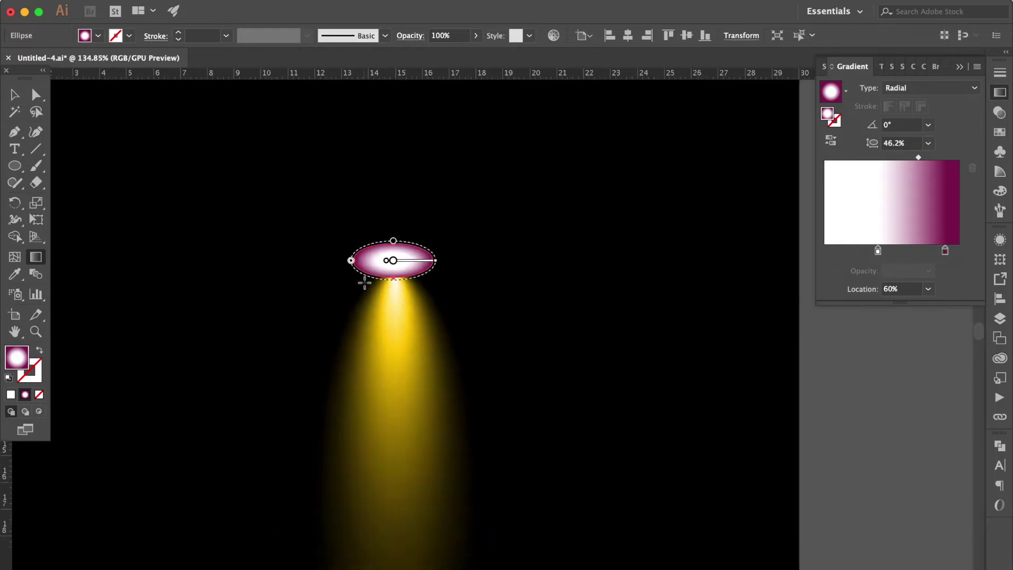
pyautogui.keyDown('alt'); pyautogui.scroll(-1, 364, 283); pyautogui.keyUp('alt')
pyautogui.press('v')
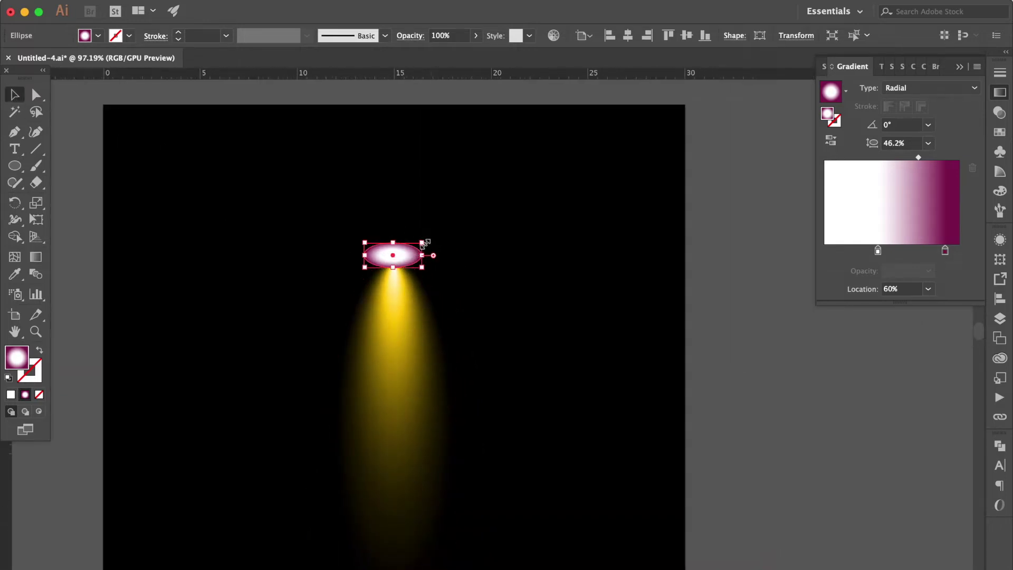
pyautogui.moveTo(423, 243); pyautogui.dragTo(416, 250)
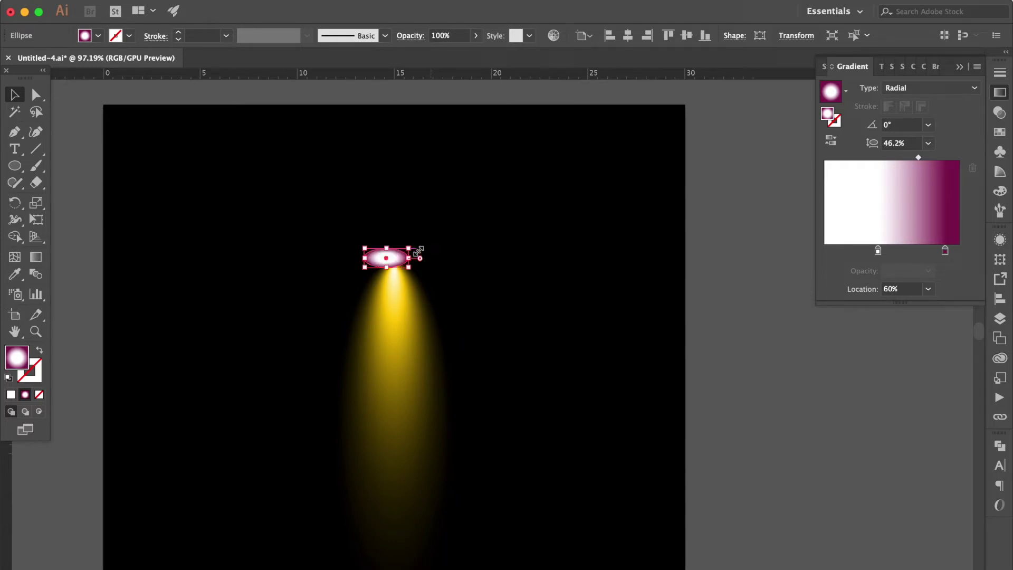
# Centre the lamp over the beam, select both, and set their blend mode to Lighten.
pyautogui.moveTo(389, 261); pyautogui.dragTo(397, 261)
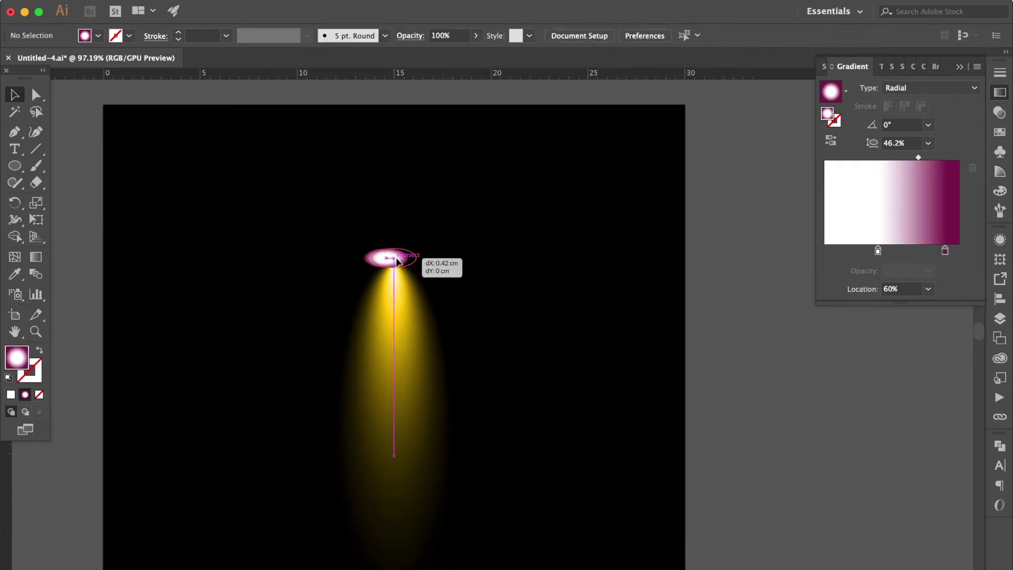
pyautogui.click(405, 323)
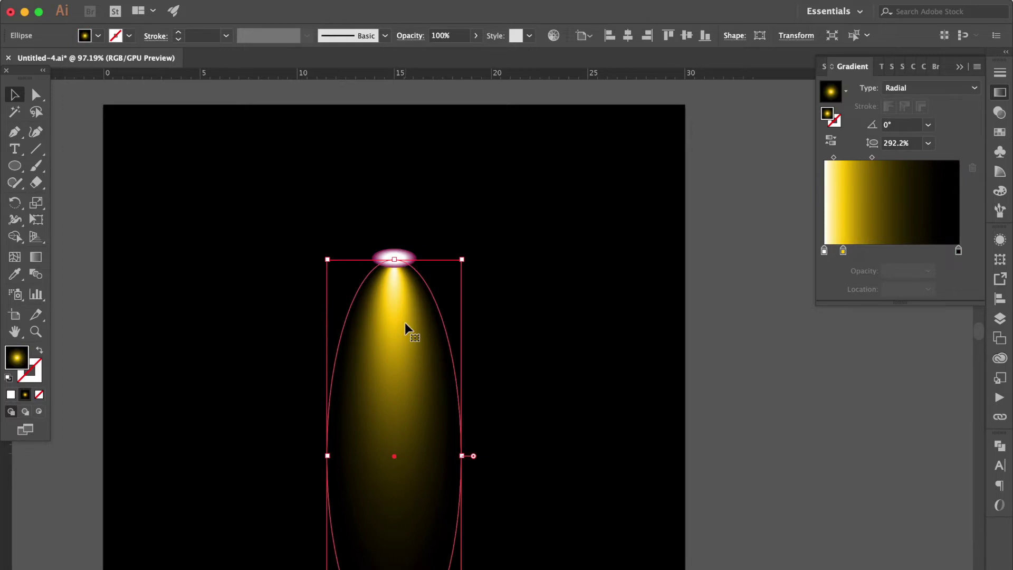
pyautogui.keyDown('shift'); pyautogui.click(389, 261); pyautogui.keyUp('shift')
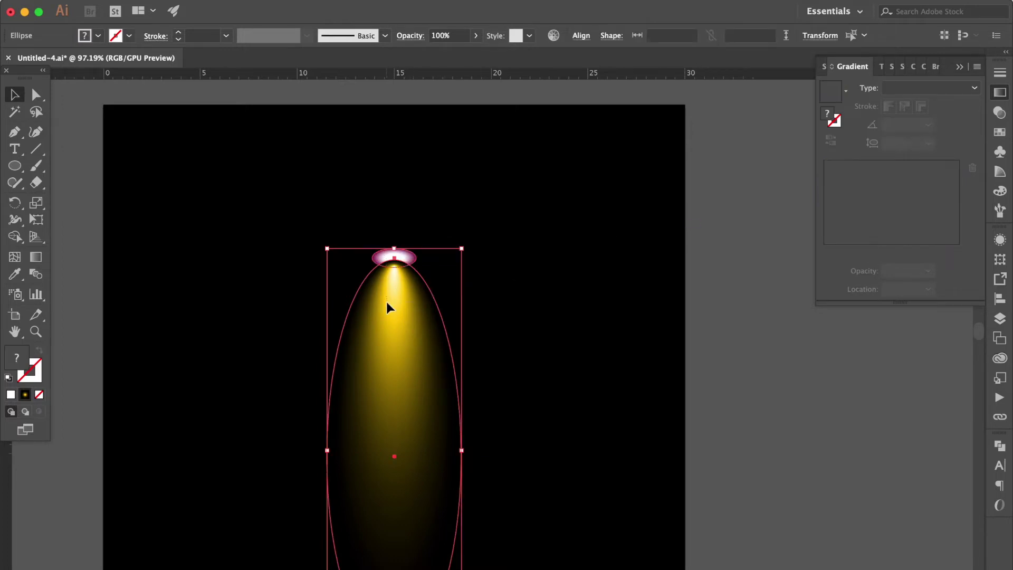
pyautogui.click(1000, 115)
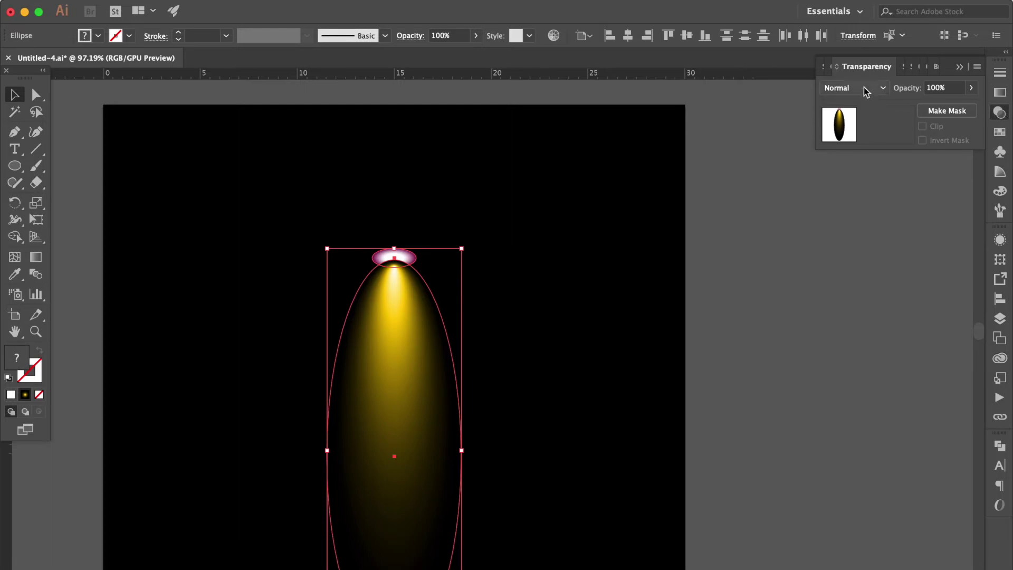
pyautogui.click(863, 87)
pyautogui.click(850, 172)
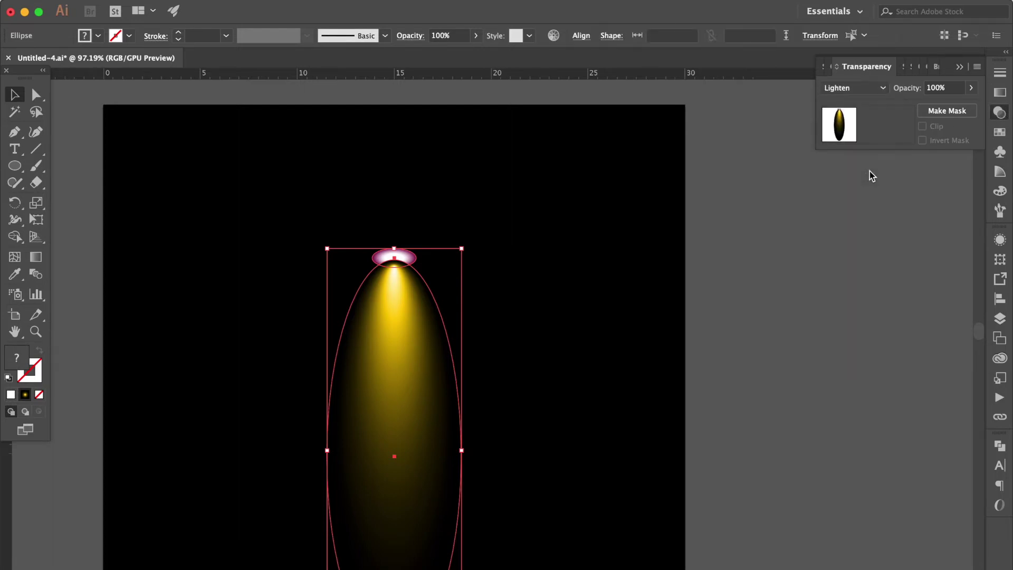
# Horizontally centre the lamp and beam on each other and move them higher up the page.
pyautogui.click(1000, 299)
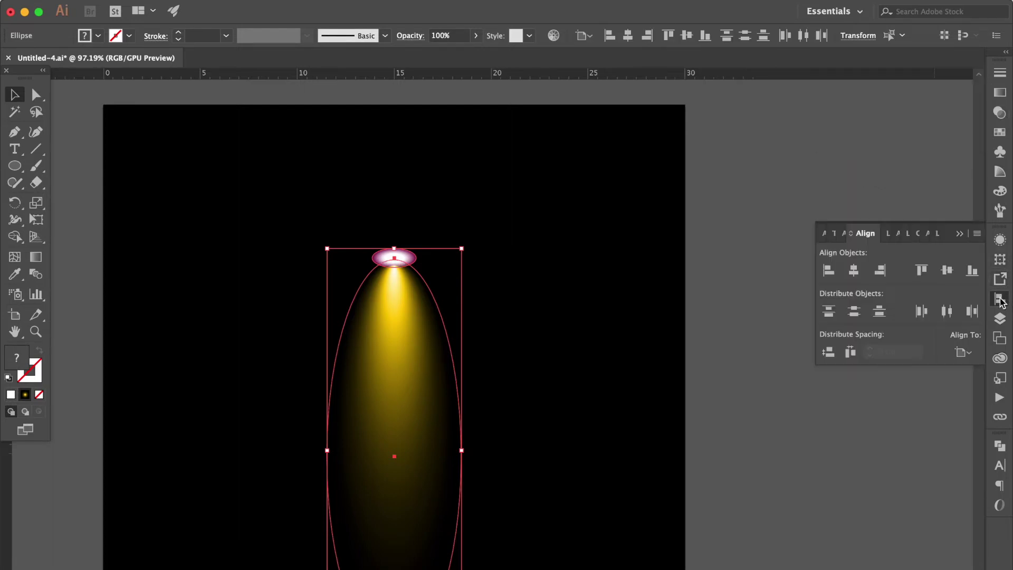
pyautogui.click(962, 352)
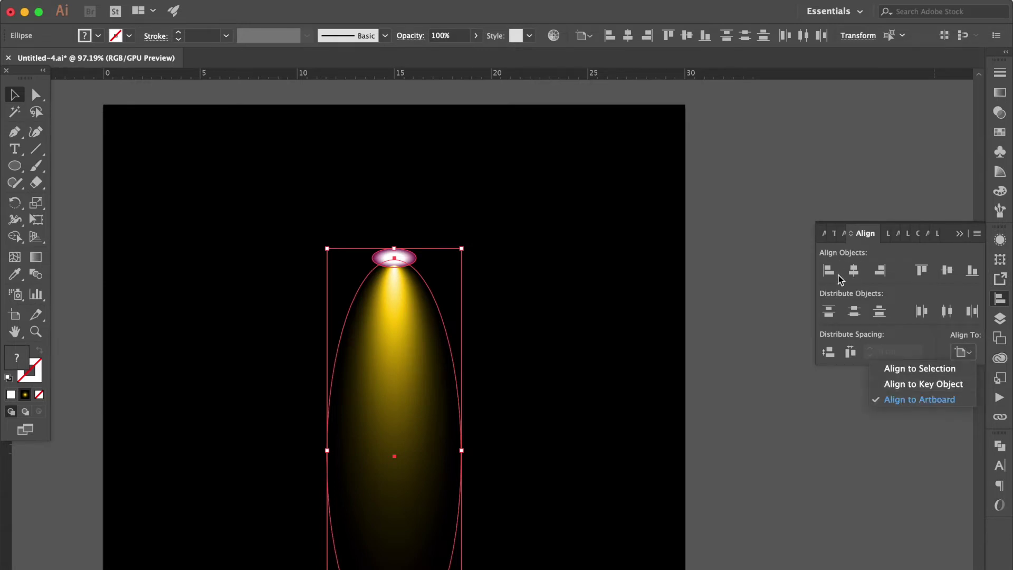
pyautogui.click(854, 270)
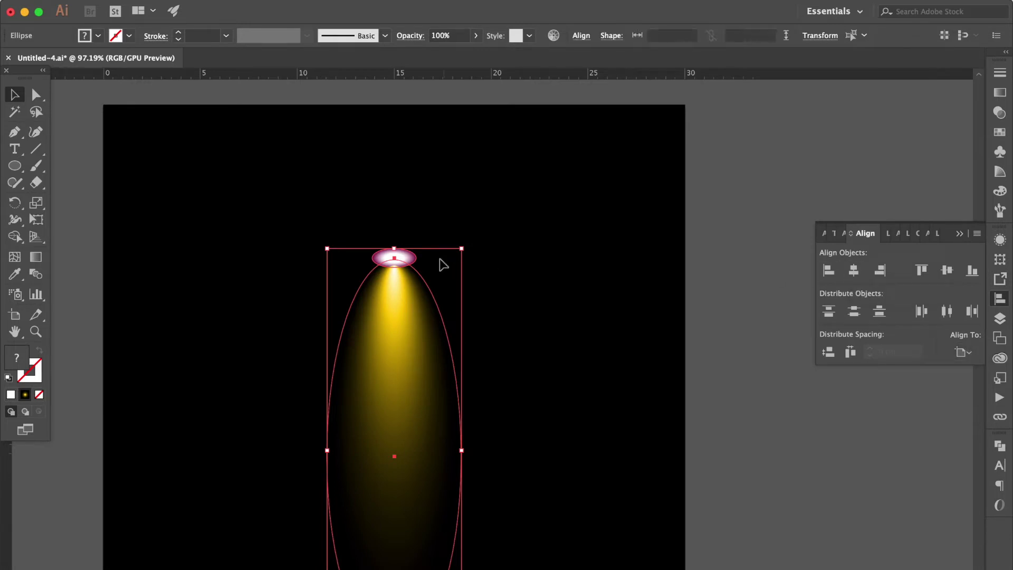
pyautogui.moveTo(394, 317); pyautogui.dragTo(396, 226)
pyautogui.click(509, 225)
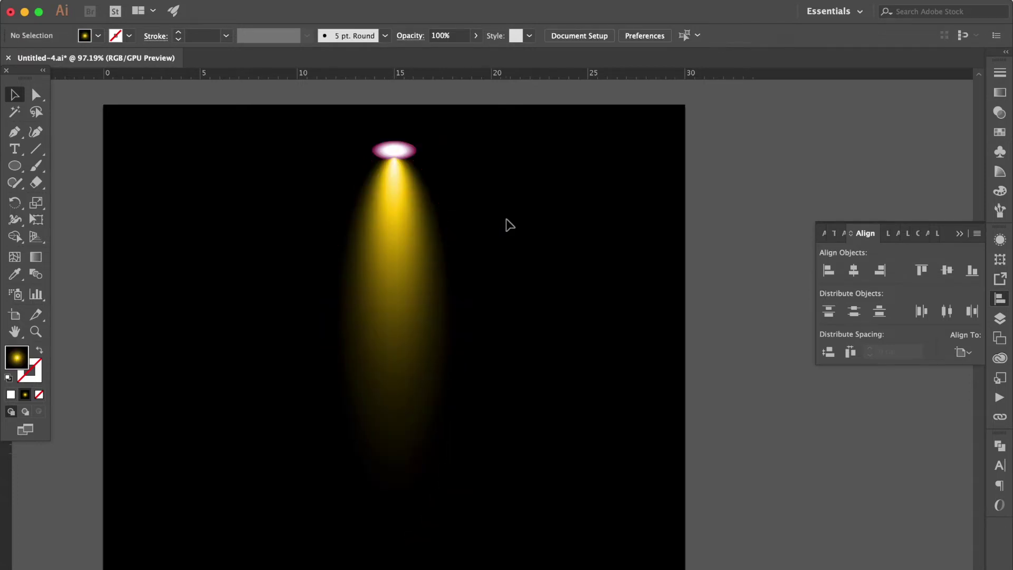
# Stretch the yellow beam's gradient glow further down and shift it lower.
pyautogui.scroll(-2, 509, 225)
pyautogui.scroll(-1, 509, 225)
pyautogui.click(421, 323)
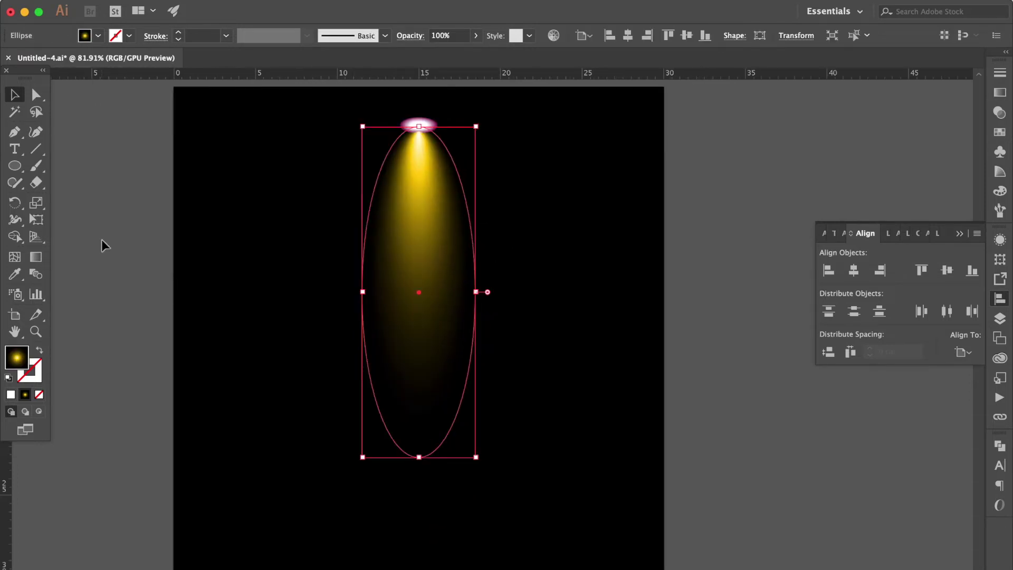
pyautogui.click(36, 259)
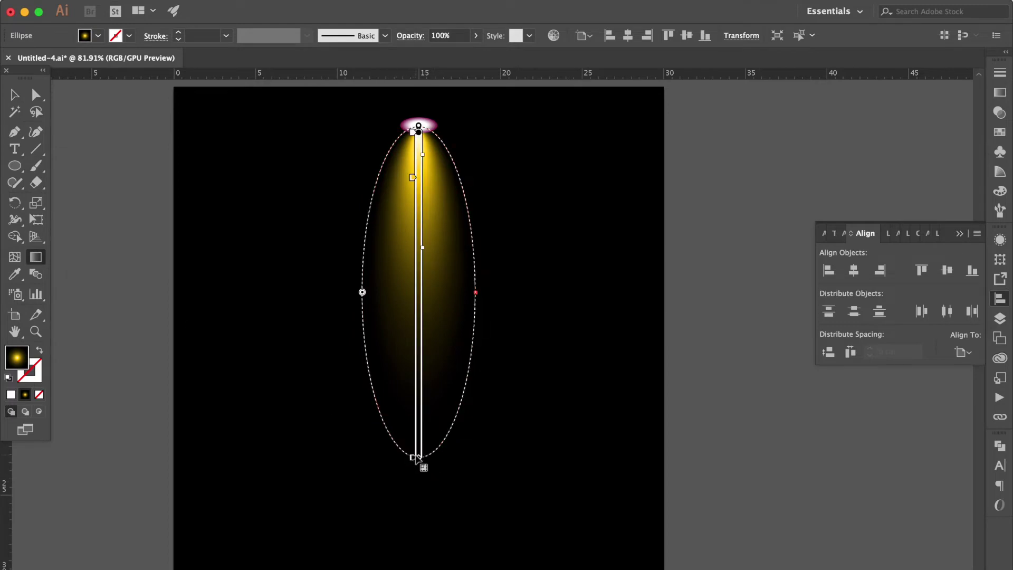
pyautogui.moveTo(420, 464); pyautogui.dragTo(422, 498)
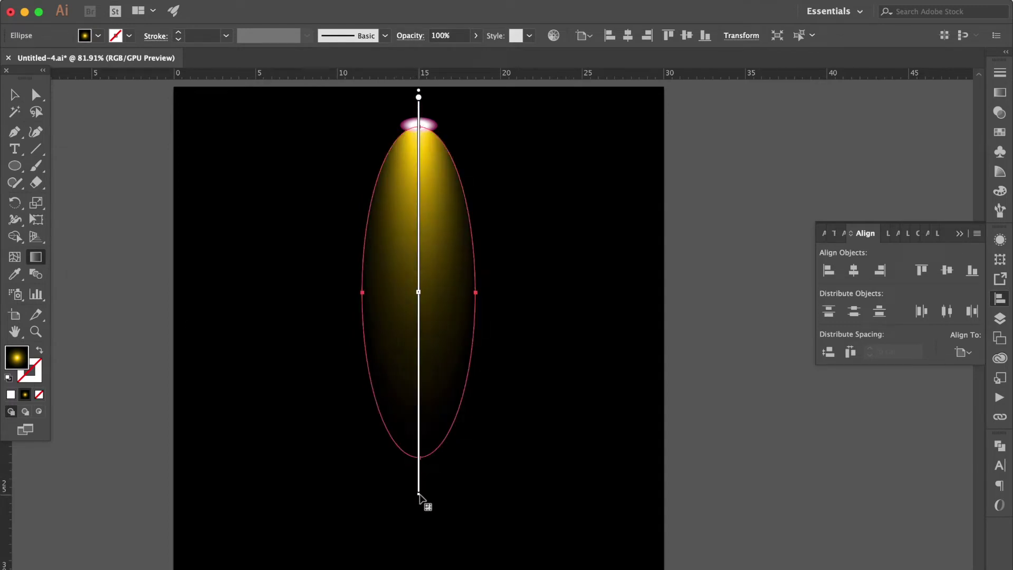
pyautogui.moveTo(421, 343); pyautogui.dragTo(421, 378)
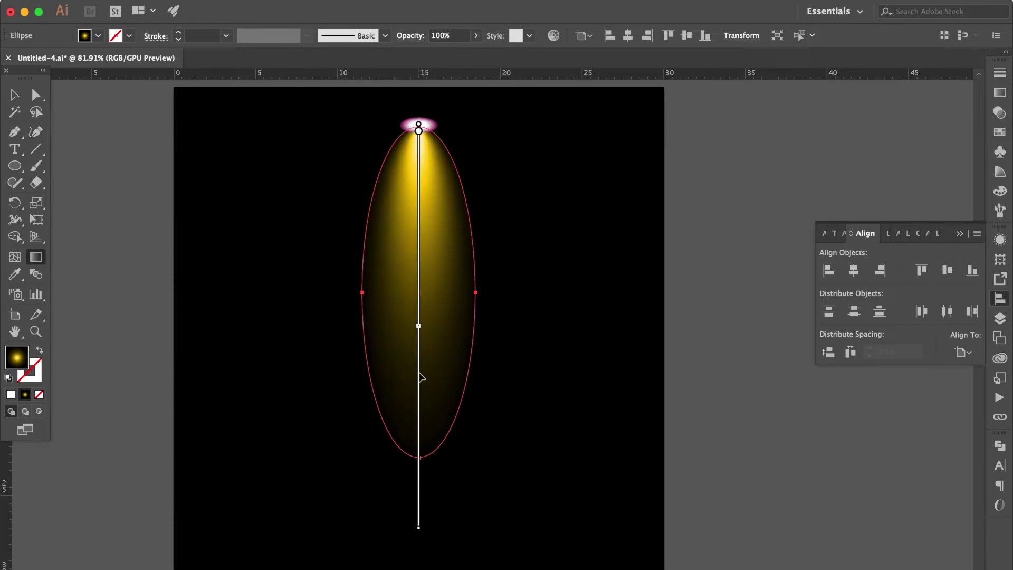
# Lengthen the beam's bottom edge and switch its blend mode to Screen.
pyautogui.click(14, 92)
pyautogui.moveTo(421, 454); pyautogui.dragTo(421, 483)
pyautogui.press('super+shift+b')
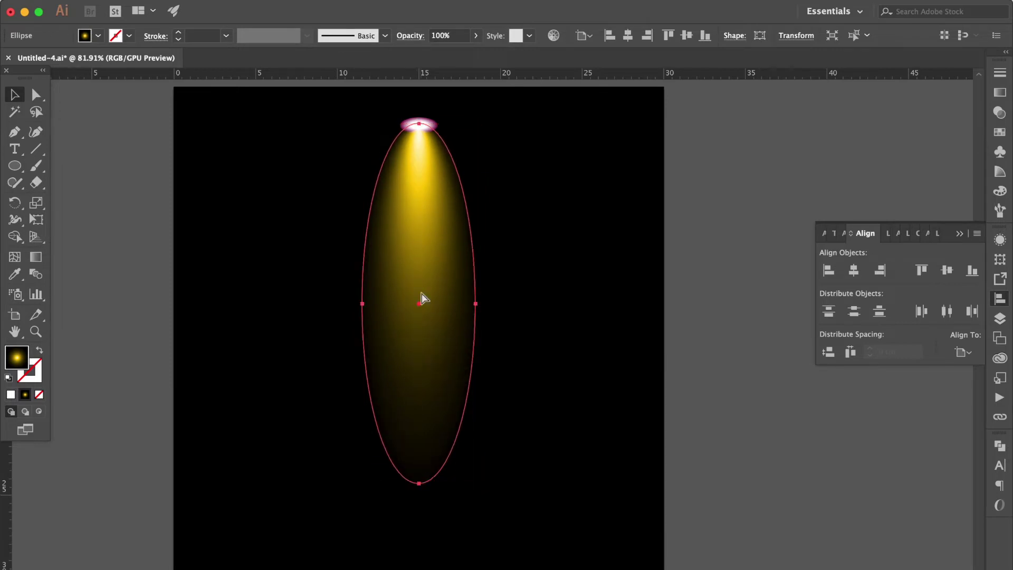
pyautogui.press('super+shift+b')
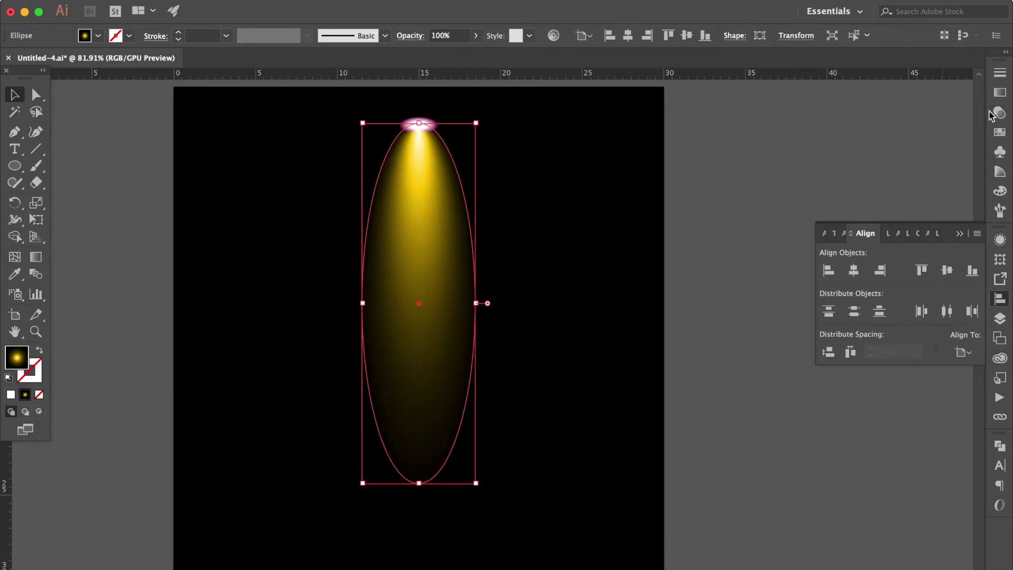
pyautogui.click(996, 113)
pyautogui.click(874, 91)
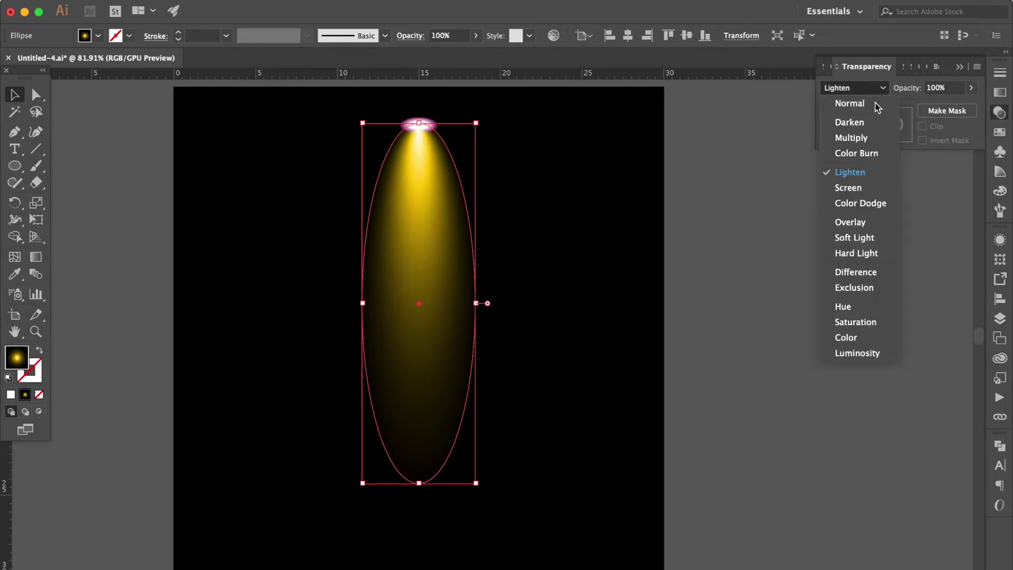
pyautogui.click(871, 190)
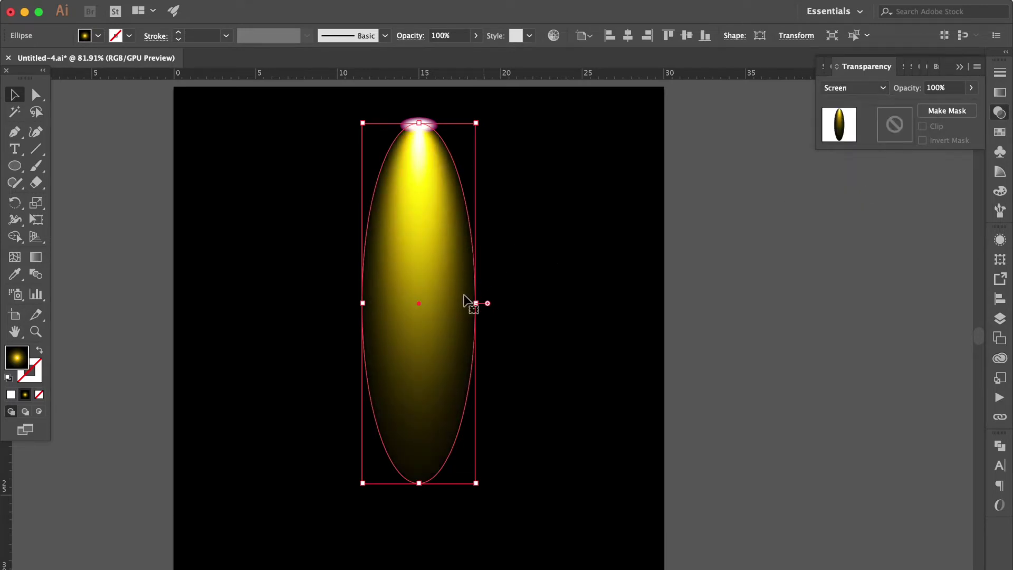
# Narrow the beam evenly from both sides, then select both lamp and beam.
pyautogui.moveTo(477, 304); pyautogui.dragTo(454, 305)
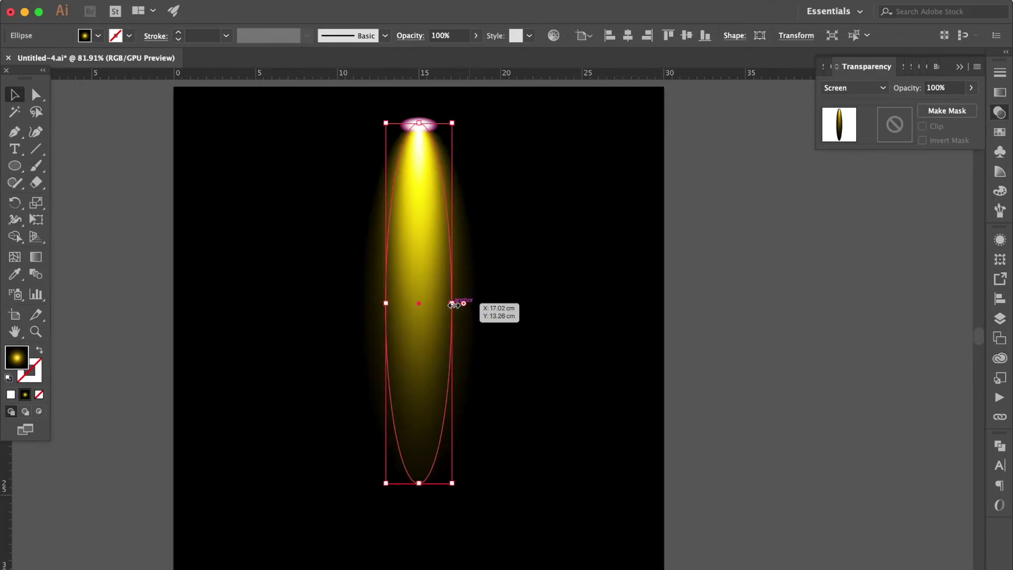
pyautogui.moveTo(454, 305); pyautogui.dragTo(449, 303)
pyautogui.click(554, 226)
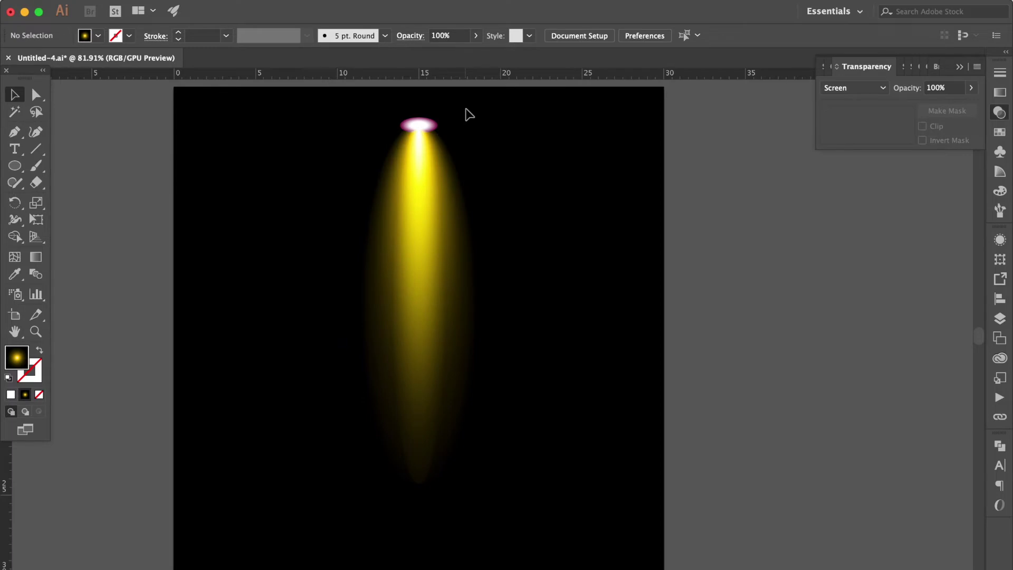
pyautogui.moveTo(465, 108); pyautogui.dragTo(381, 213)
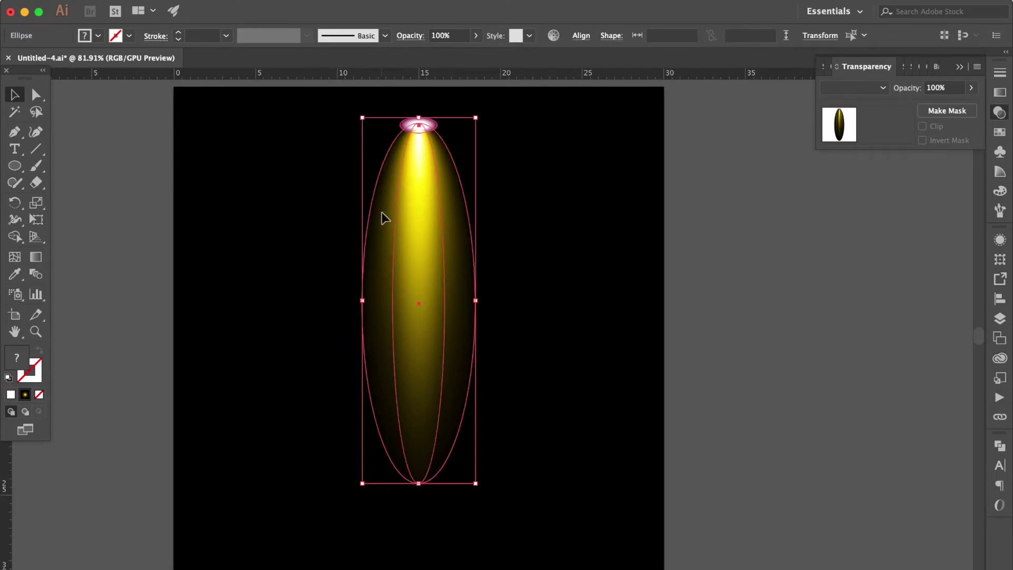
# Place a slightly smaller copy of the lamp and beam to the right of the original.
pyautogui.press('super+shift+b')
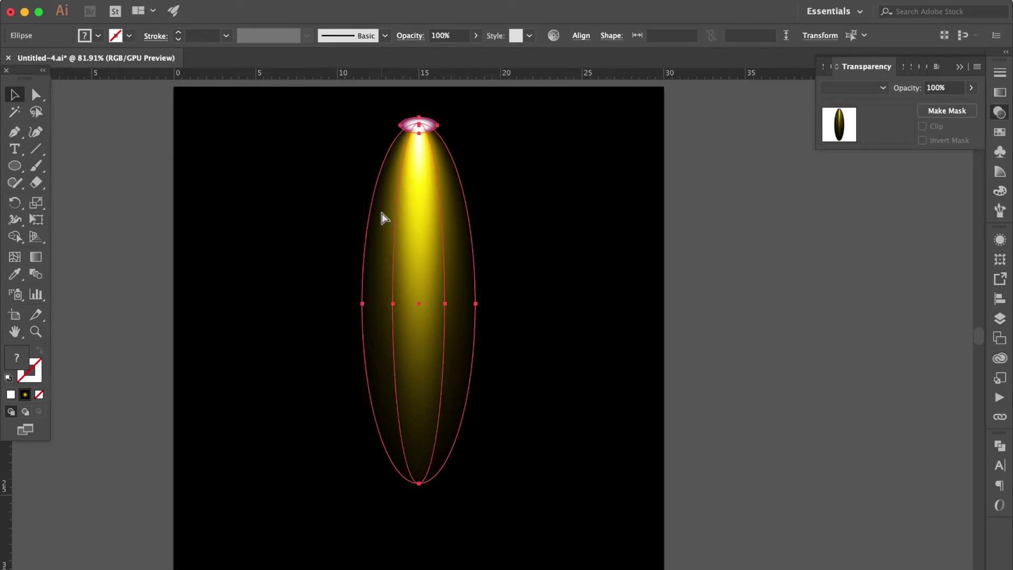
pyautogui.press('super+shift+b')
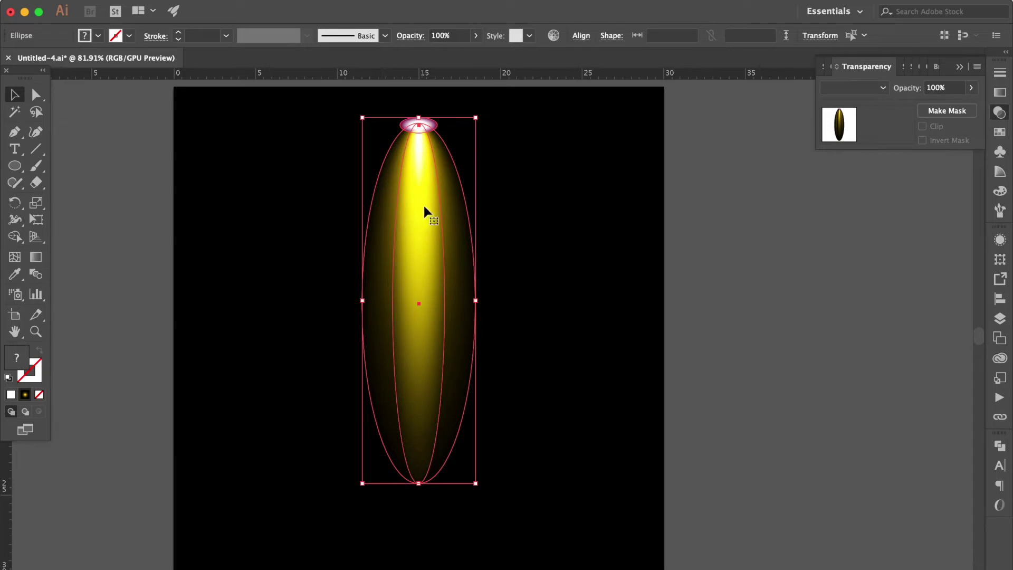
pyautogui.moveTo(431, 208); pyautogui.dragTo(529, 208)
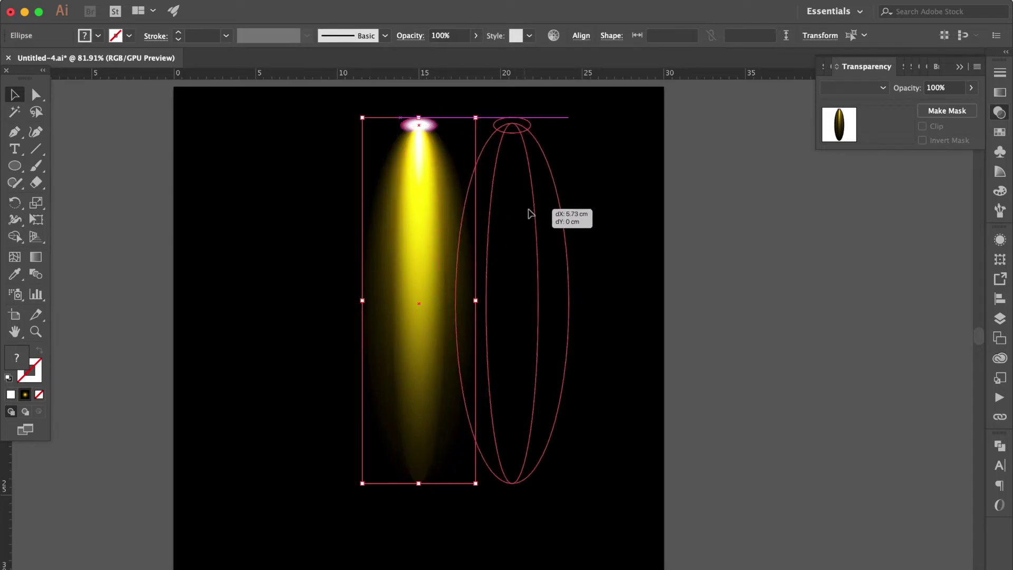
pyautogui.moveTo(576, 116); pyautogui.dragTo(566, 135)
pyautogui.moveTo(515, 191); pyautogui.dragTo(520, 182)
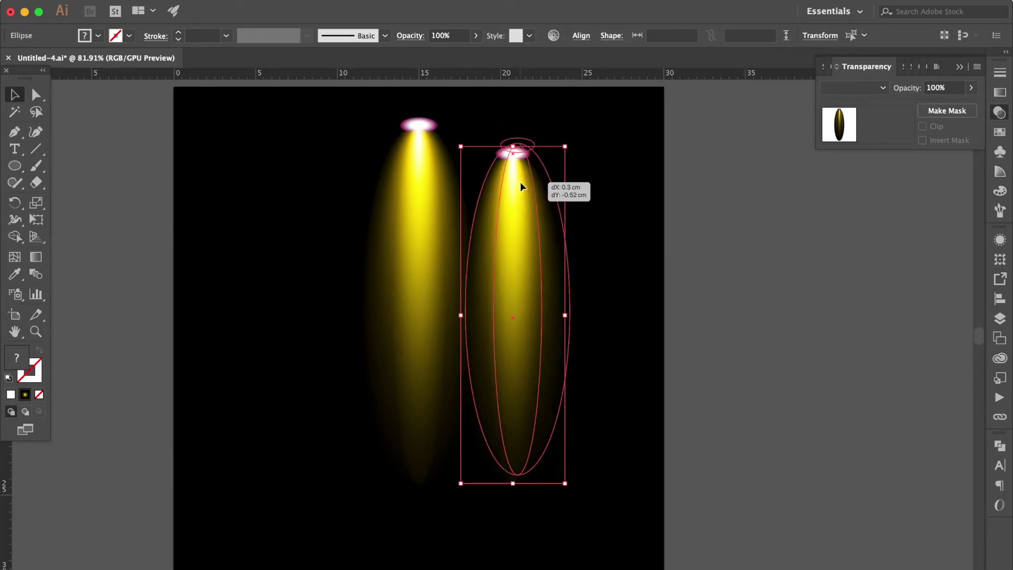
# Rotate the copy around its lamp top so the beam slants toward the centre.
pyautogui.click(15, 202)
pyautogui.click(517, 143)
pyautogui.moveTo(542, 284); pyautogui.dragTo(514, 295)
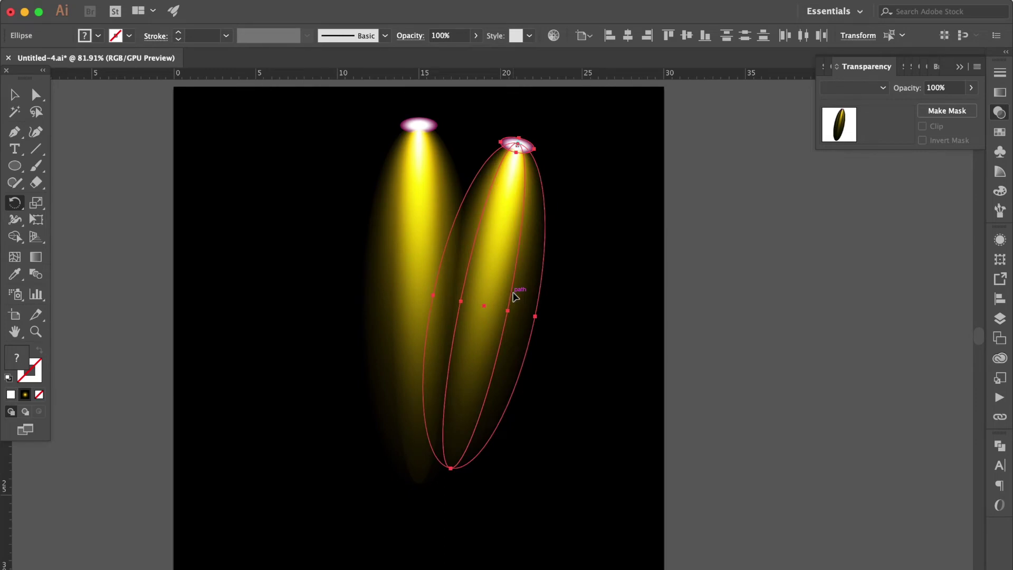
pyautogui.moveTo(512, 293); pyautogui.dragTo(507, 295)
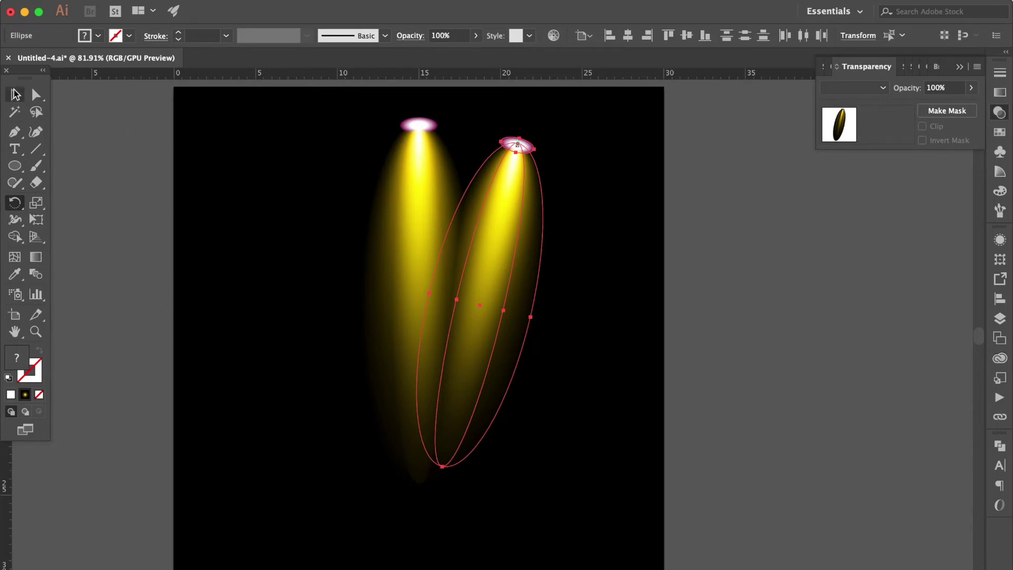
pyautogui.click(15, 94)
pyautogui.click(106, 187)
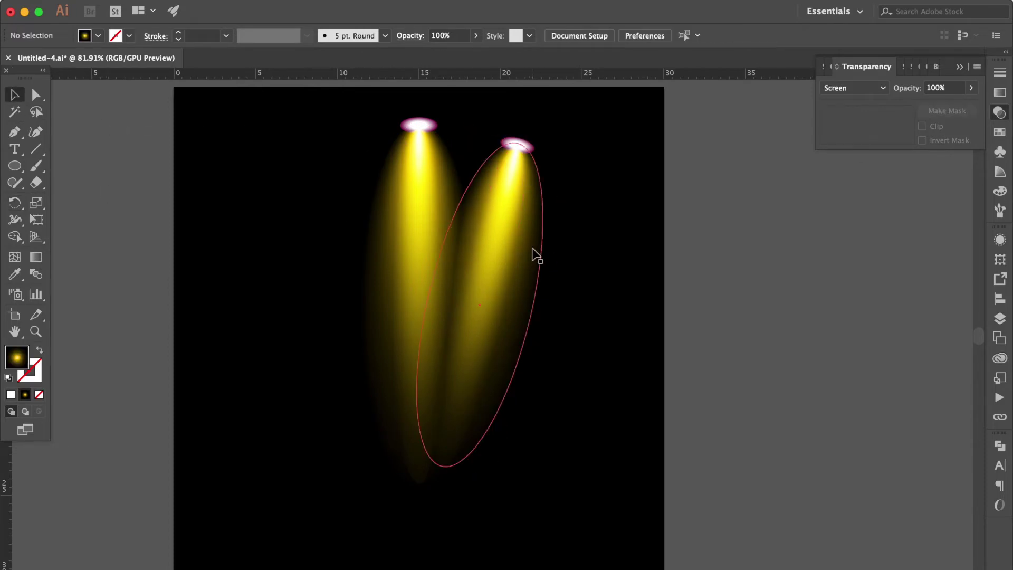
pyautogui.click(533, 255)
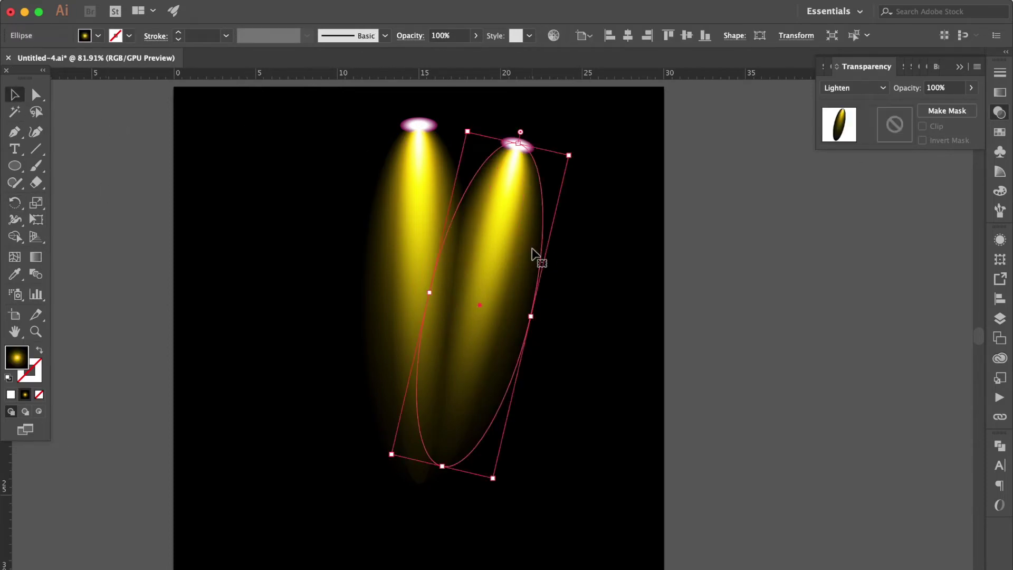
# Remove the yellow stop and tint the white gradient stop pale pink with CMYK magenta 15.
pyautogui.click(997, 93)
pyautogui.moveTo(843, 250); pyautogui.dragTo(842, 305)
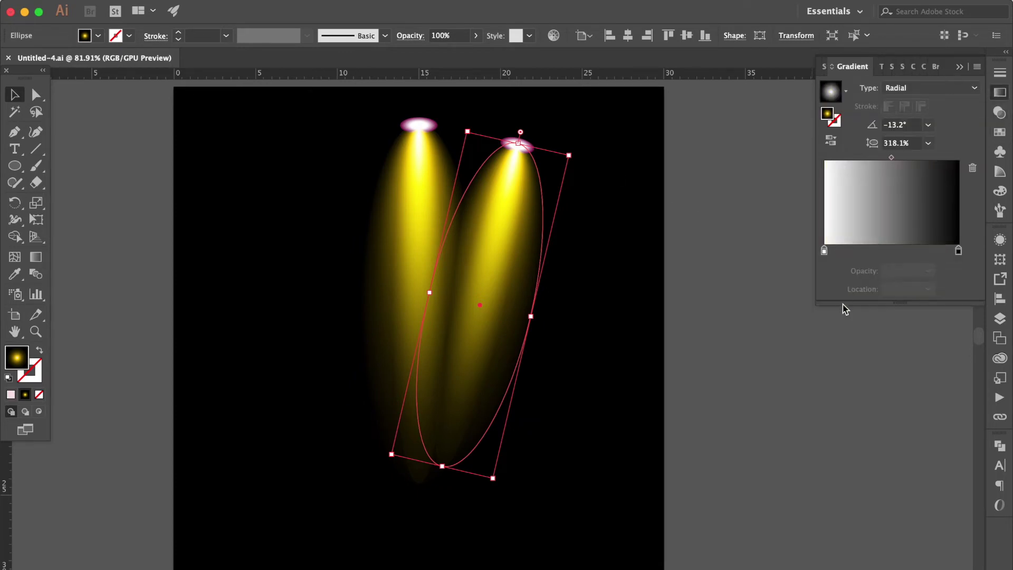
pyautogui.click(824, 250)
pyautogui.doubleClick(824, 252)
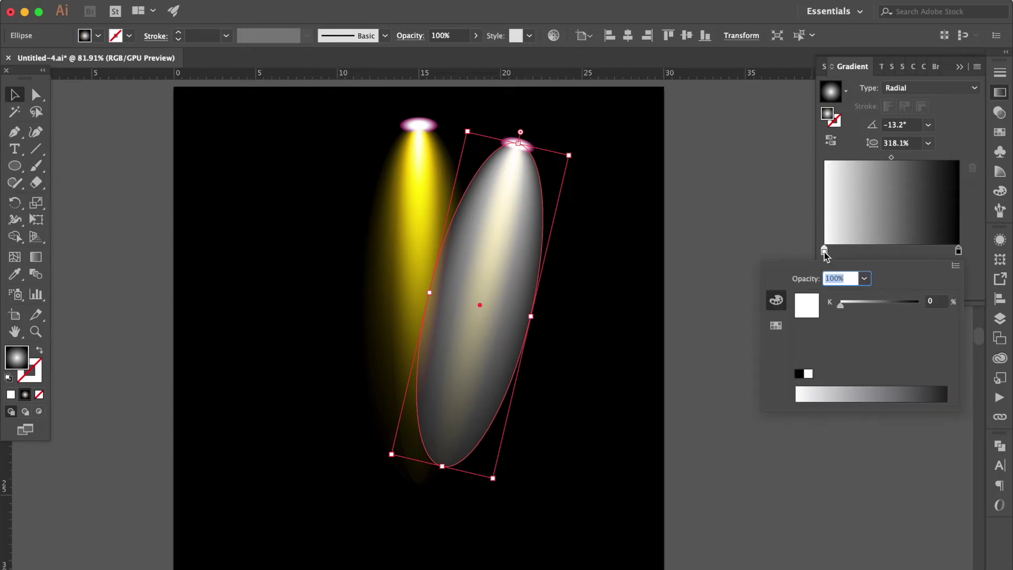
pyautogui.click(955, 267)
pyautogui.click(905, 326)
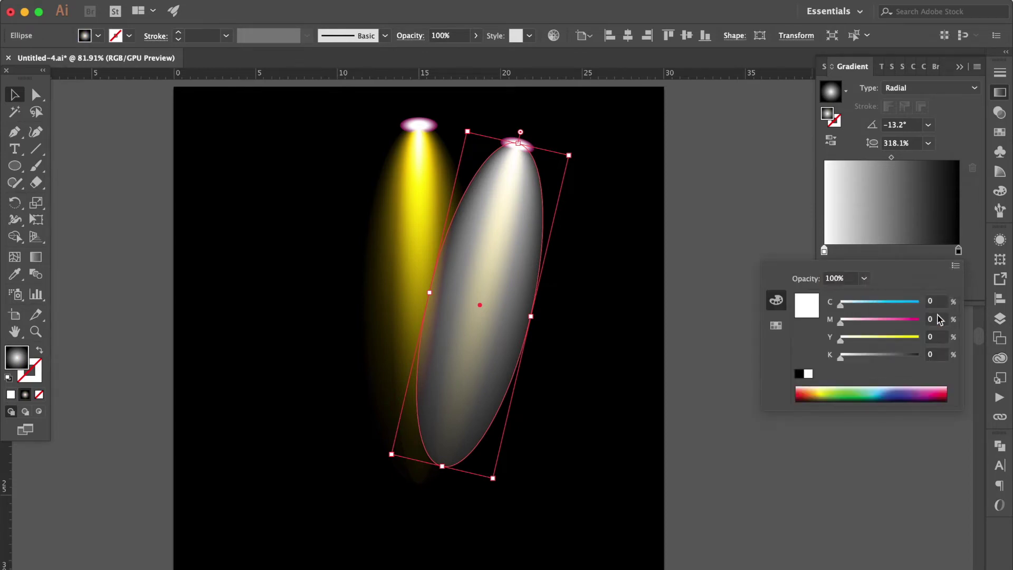
pyautogui.click(940, 324)
pyautogui.press('Tab')
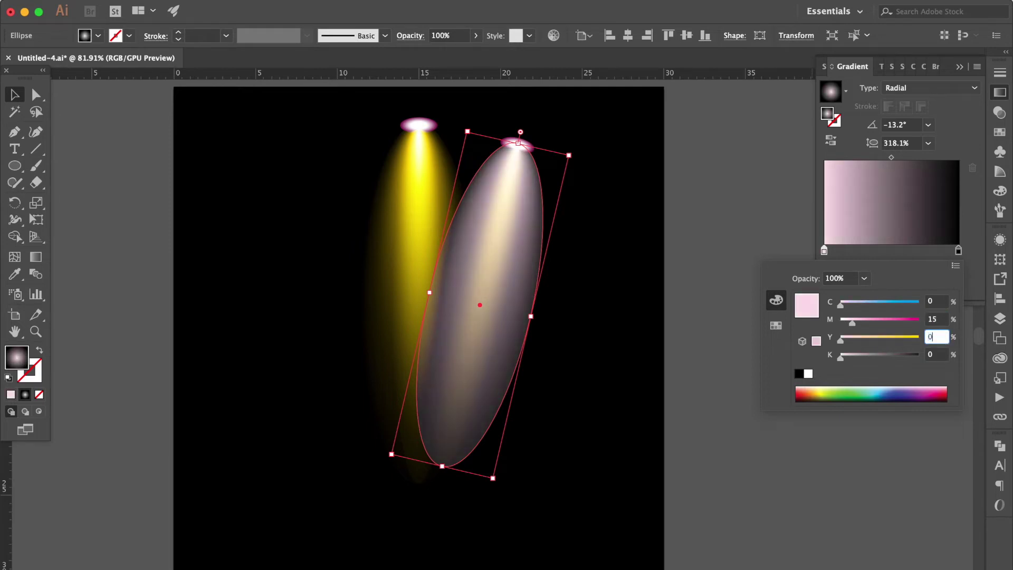
pyautogui.press('Return')
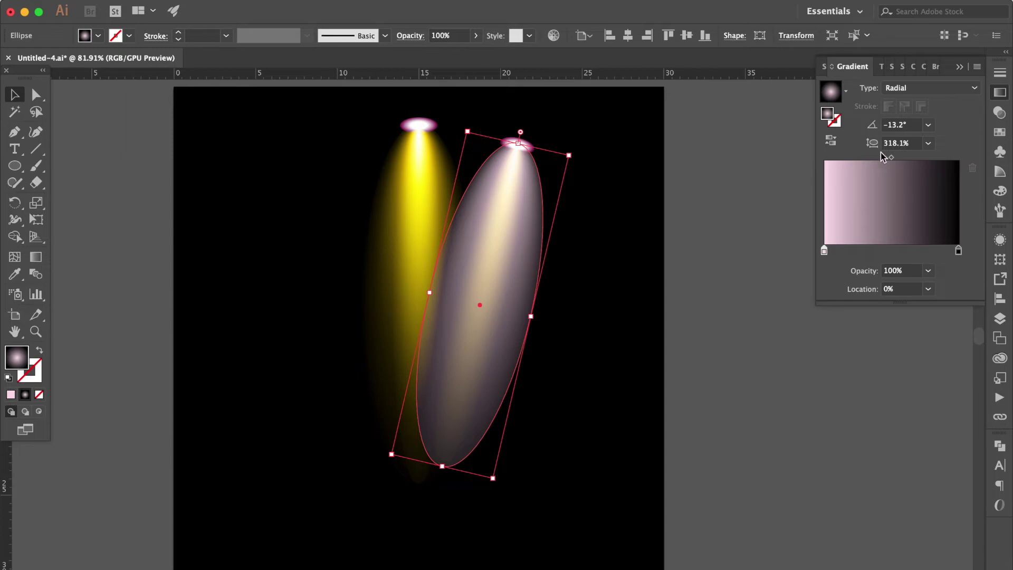
# Set the gradient midpoint location to 45%.
pyautogui.click(891, 157)
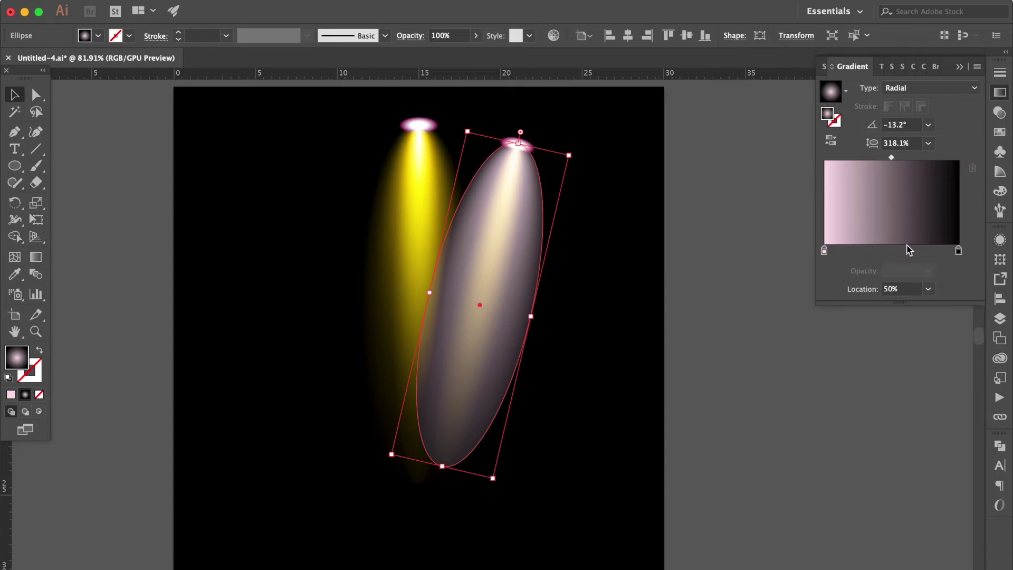
pyautogui.click(905, 289)
pyautogui.write('45')
pyautogui.press('Return')
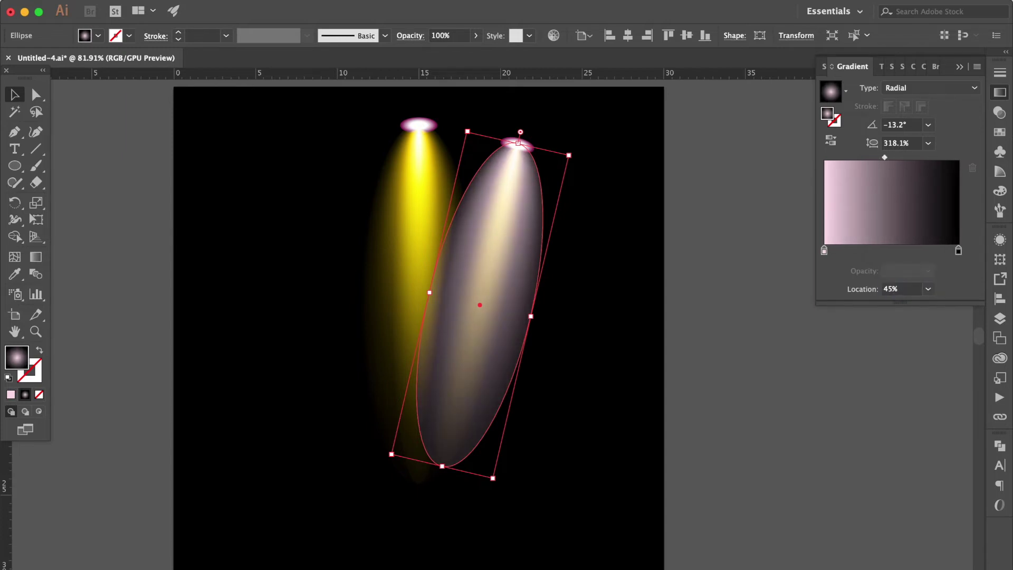
# Shrink the pink beam's radial glow and move it higher up the beam.
pyautogui.click(35, 257)
pyautogui.moveTo(486, 269)
pyautogui.moveTo(409, 323)
pyautogui.moveTo(410, 323); pyautogui.dragTo(419, 326)
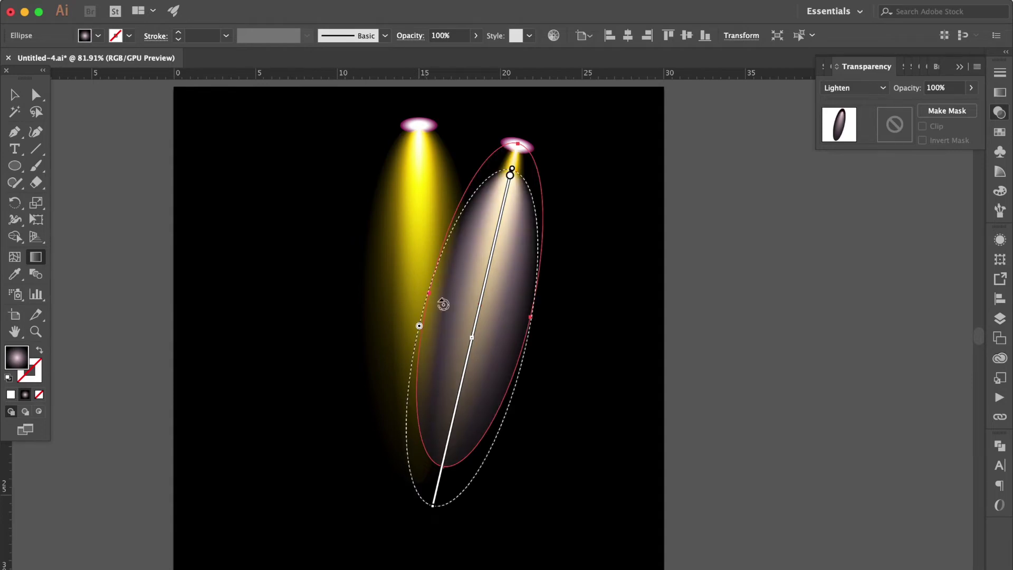
pyautogui.moveTo(489, 263); pyautogui.dragTo(496, 238)
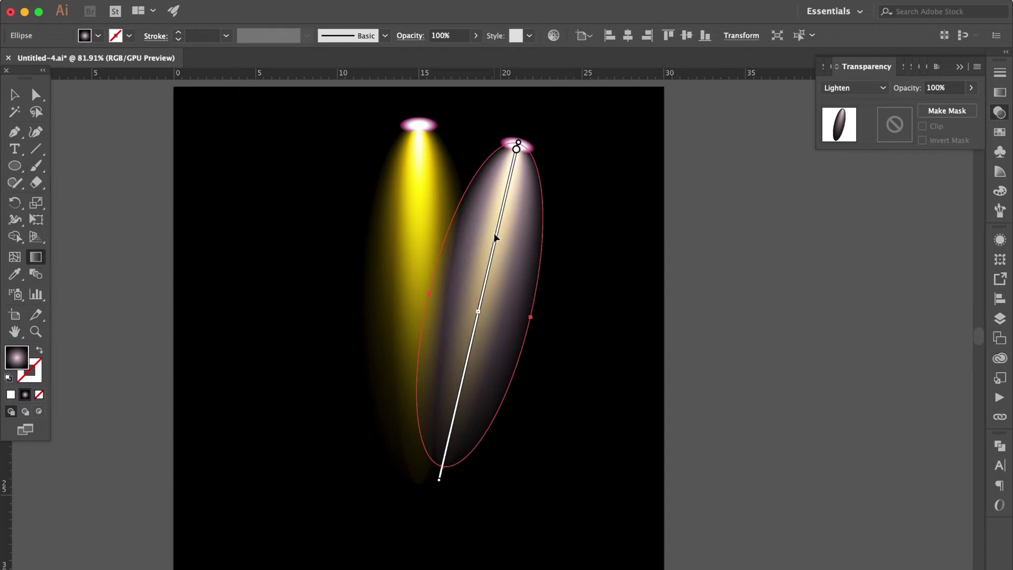
pyautogui.press('v')
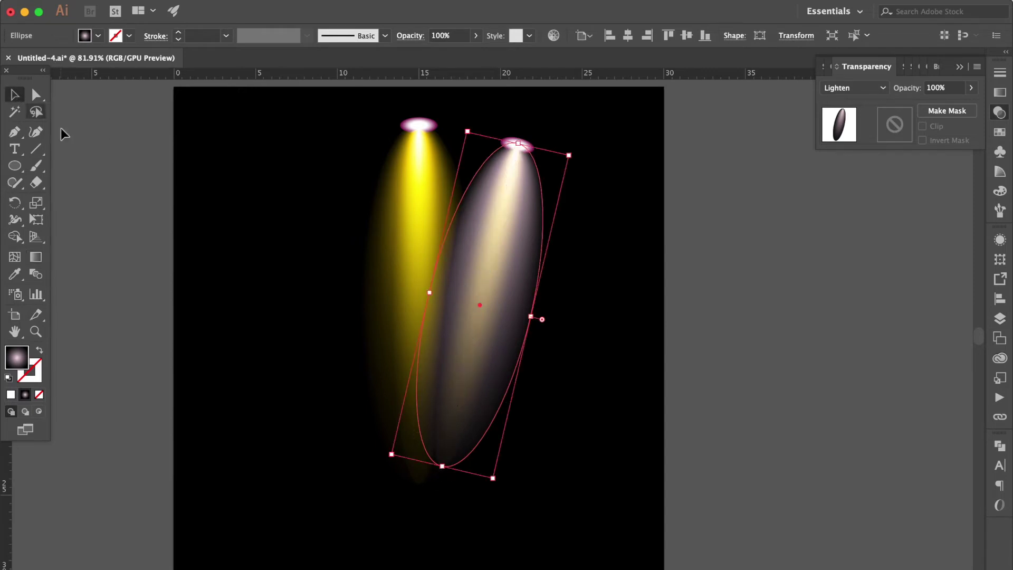
# Undo two changes, then paste a copy of the pink beam in front and narrow it.
pyautogui.click(104, 178)
pyautogui.hotkey('ctrl', 'z')
pyautogui.hotkey('ctrl', 'z')
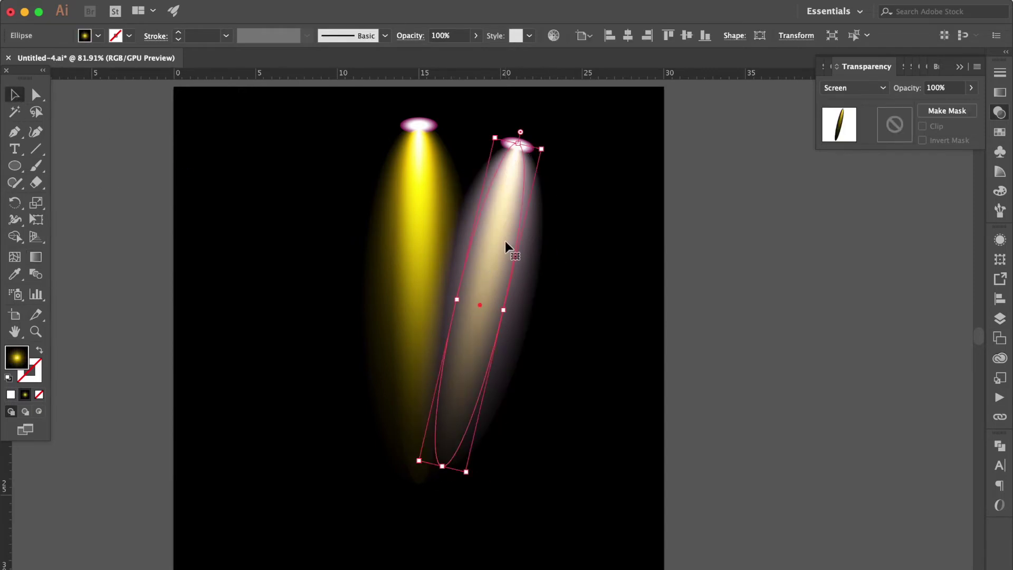
pyautogui.hotkey('ctrl', 'z')
pyautogui.hotkey('ctrl', 'z')
pyautogui.click(505, 249)
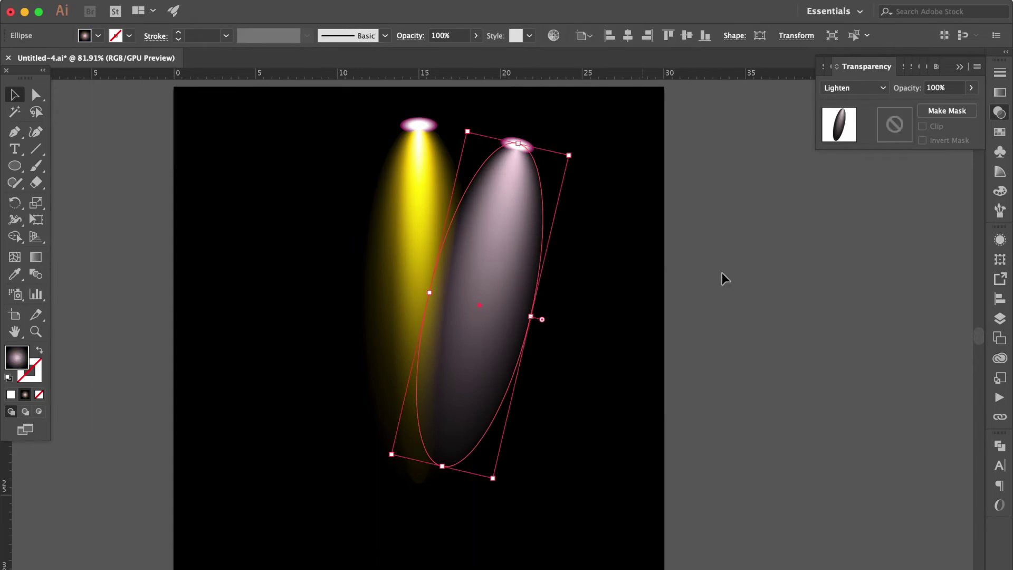
pyautogui.hotkey('ctrl', 'shift', 'b')
pyautogui.hotkey('ctrl', 'shift', 'b')
pyautogui.moveTo(531, 318); pyautogui.dragTo(513, 312)
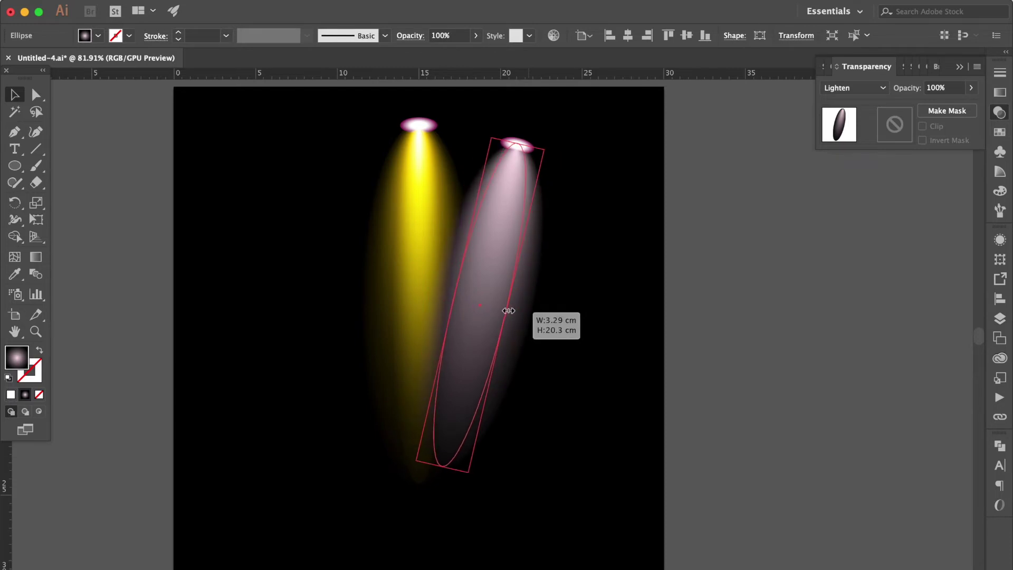
pyautogui.moveTo(514, 313); pyautogui.dragTo(505, 310)
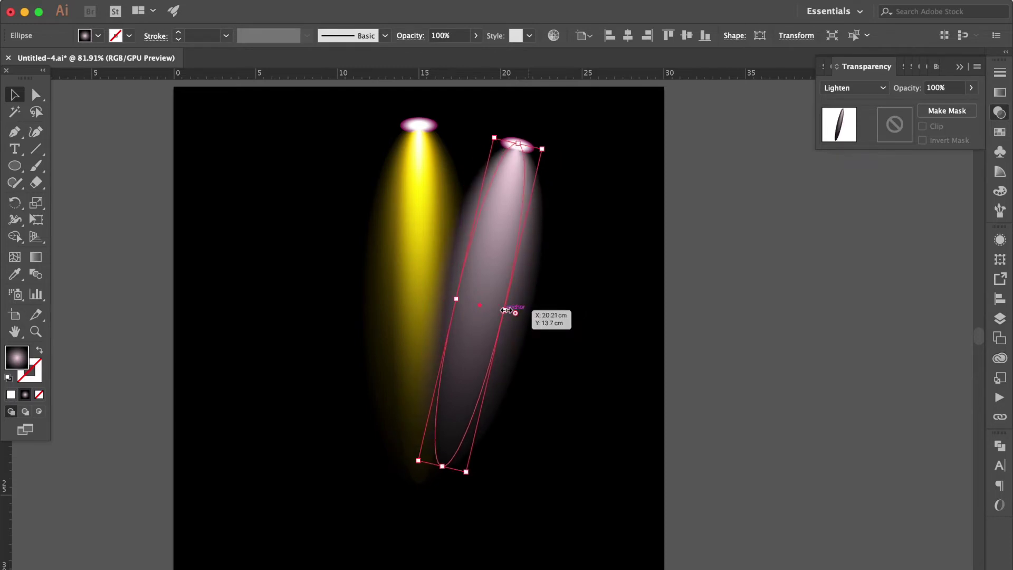
# Set the thin inner beam to Screen blending and make it slightly narrower.
pyautogui.click(863, 87)
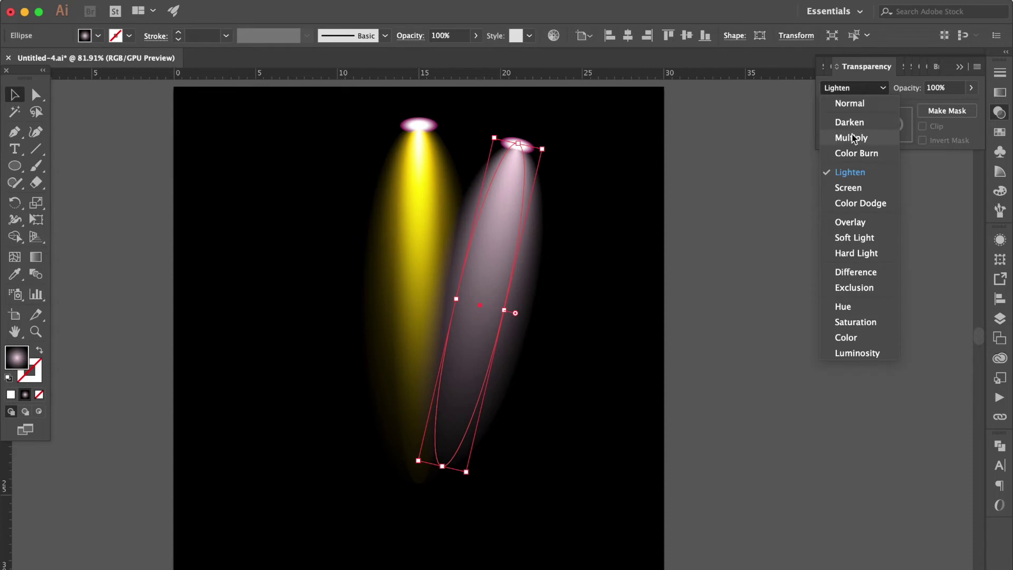
pyautogui.click(849, 188)
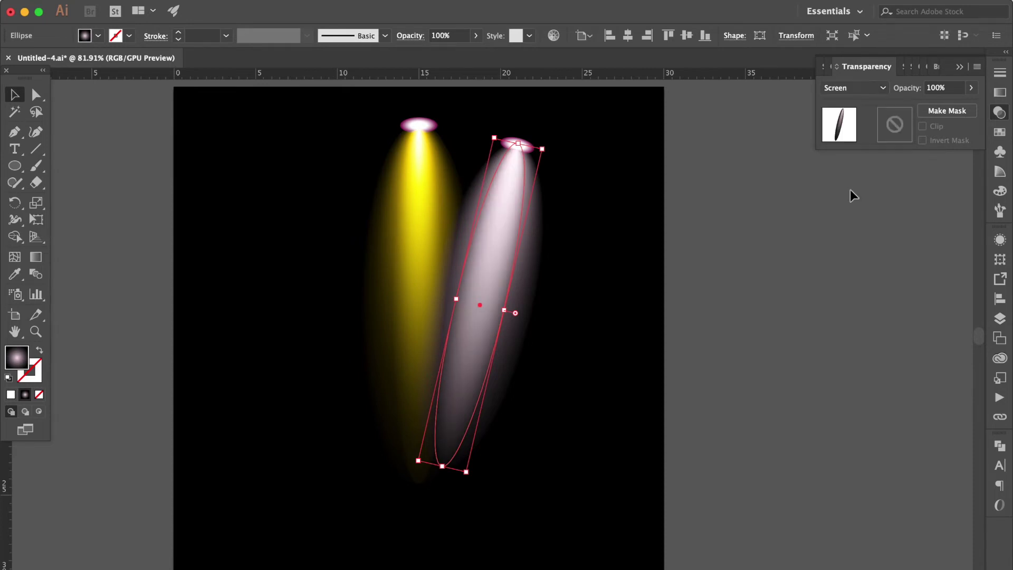
pyautogui.click(740, 256)
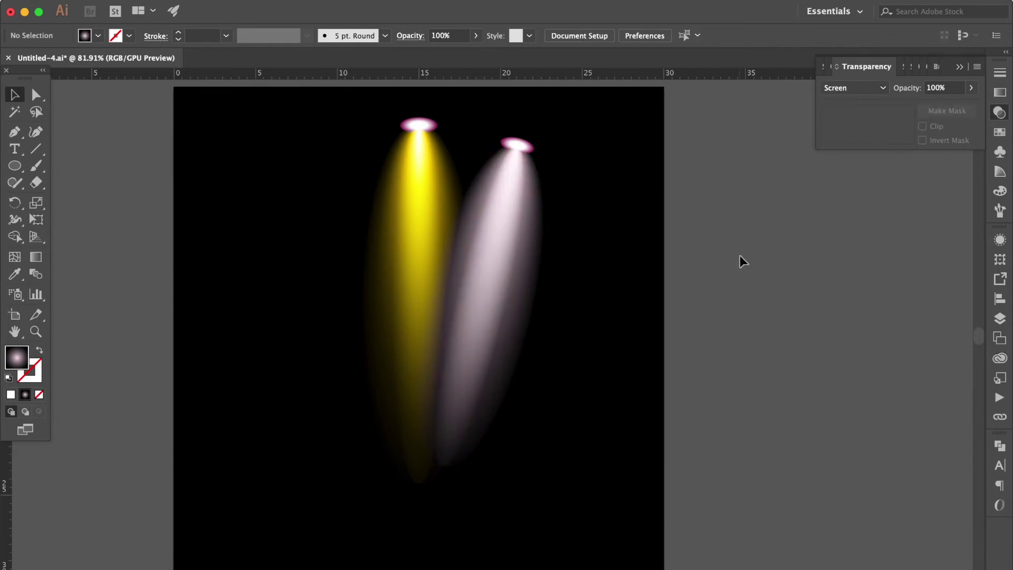
pyautogui.click(507, 250)
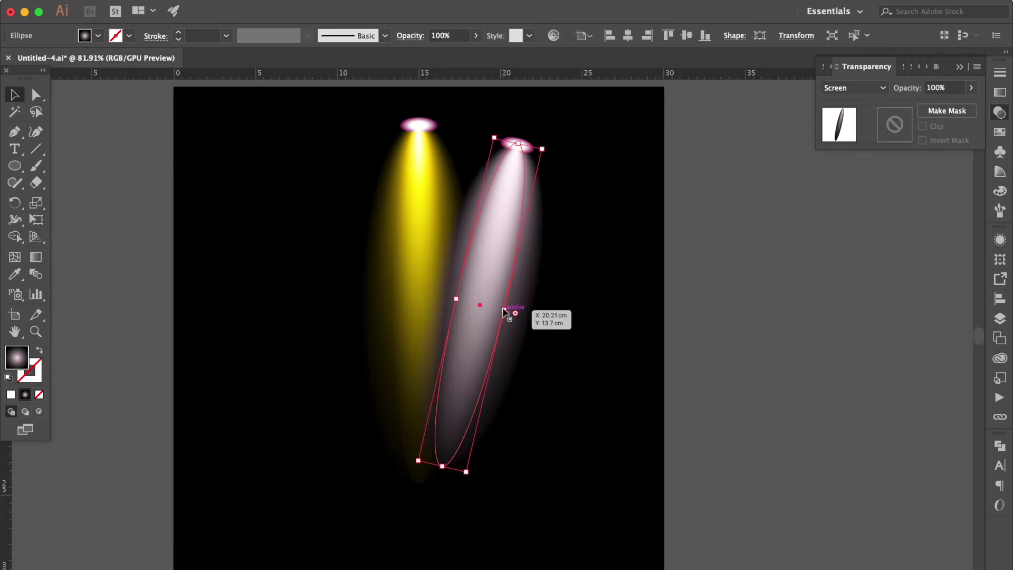
pyautogui.moveTo(505, 311); pyautogui.dragTo(496, 309)
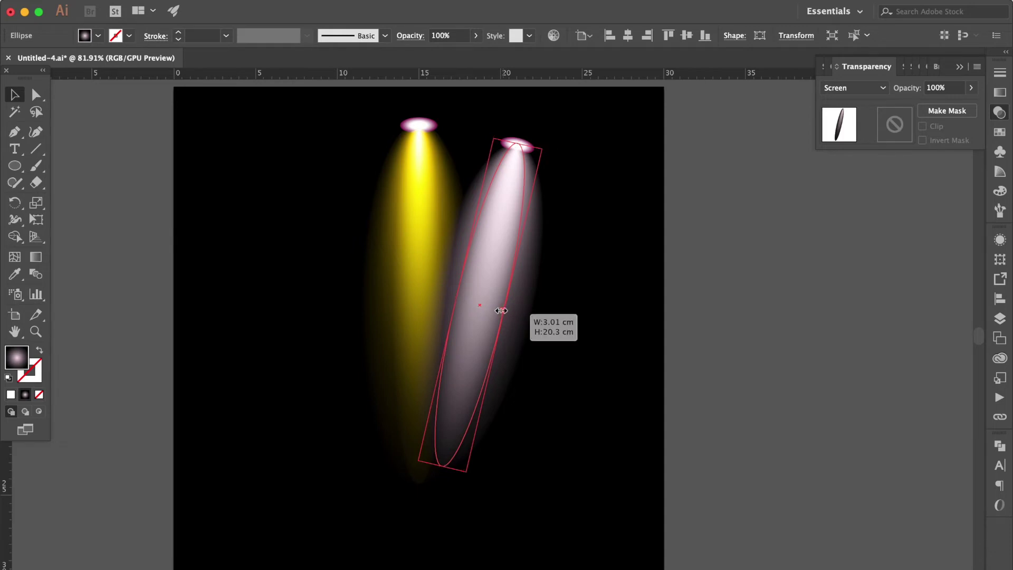
# Stretch both the wide pink beam and the thin inner beam further downward.
pyautogui.click(707, 328)
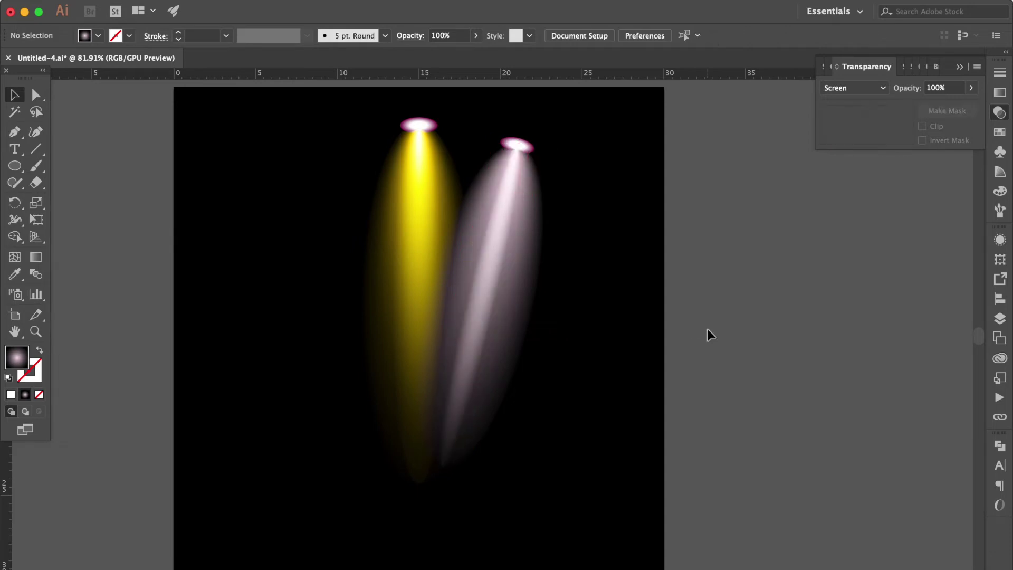
pyautogui.click(529, 260)
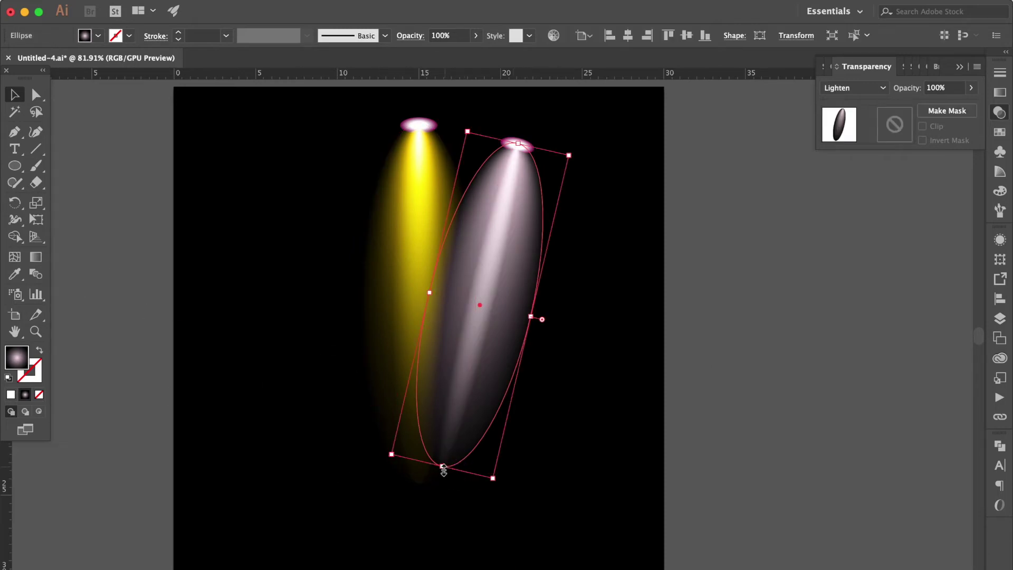
pyautogui.moveTo(441, 467); pyautogui.dragTo(428, 497)
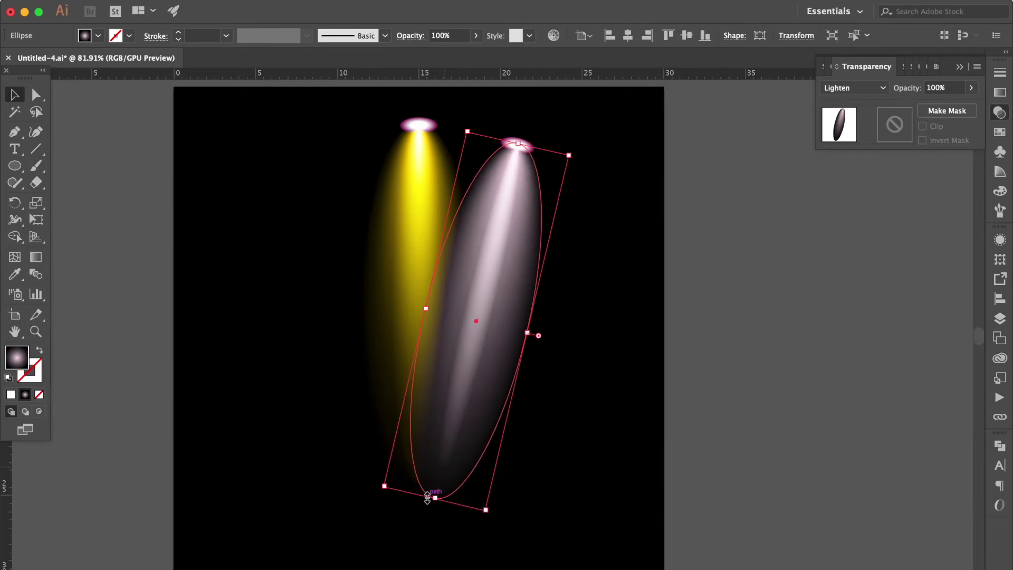
pyautogui.click(756, 339)
pyautogui.click(500, 250)
pyautogui.moveTo(444, 468); pyautogui.dragTo(438, 487)
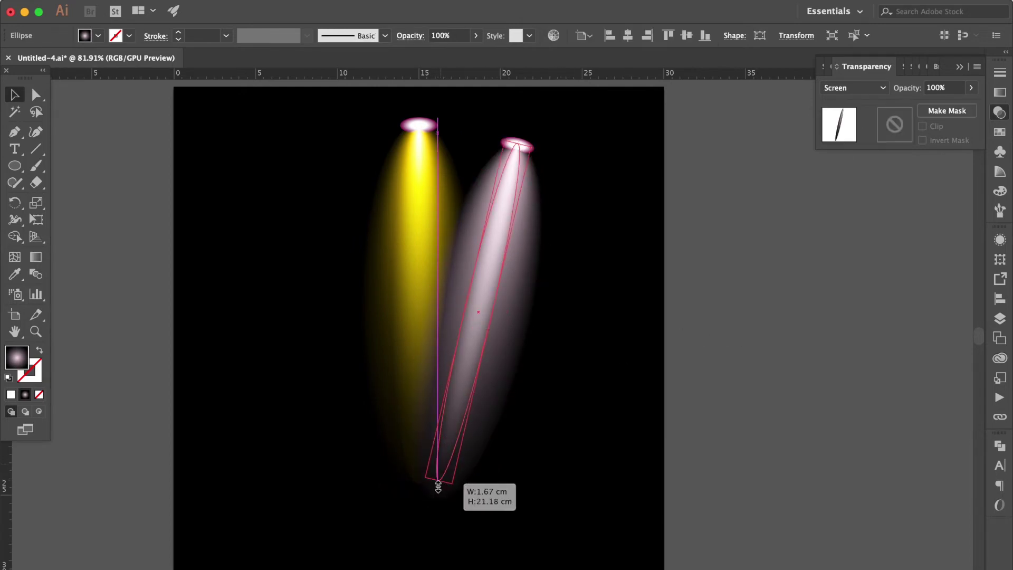
pyautogui.click(671, 298)
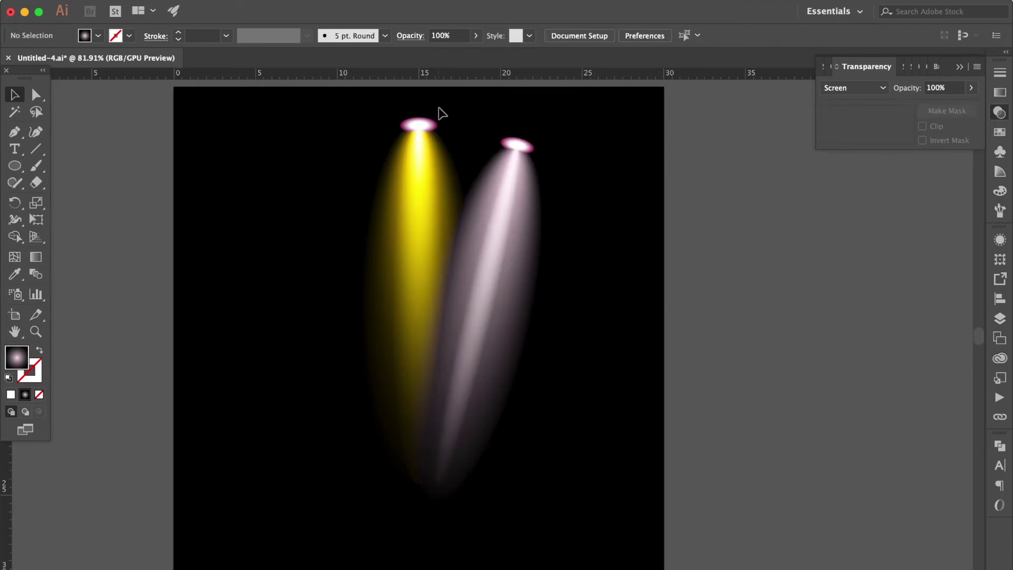
# Place a smaller, narrower copy of the yellow beam to the right of the pink beam.
pyautogui.click(399, 160)
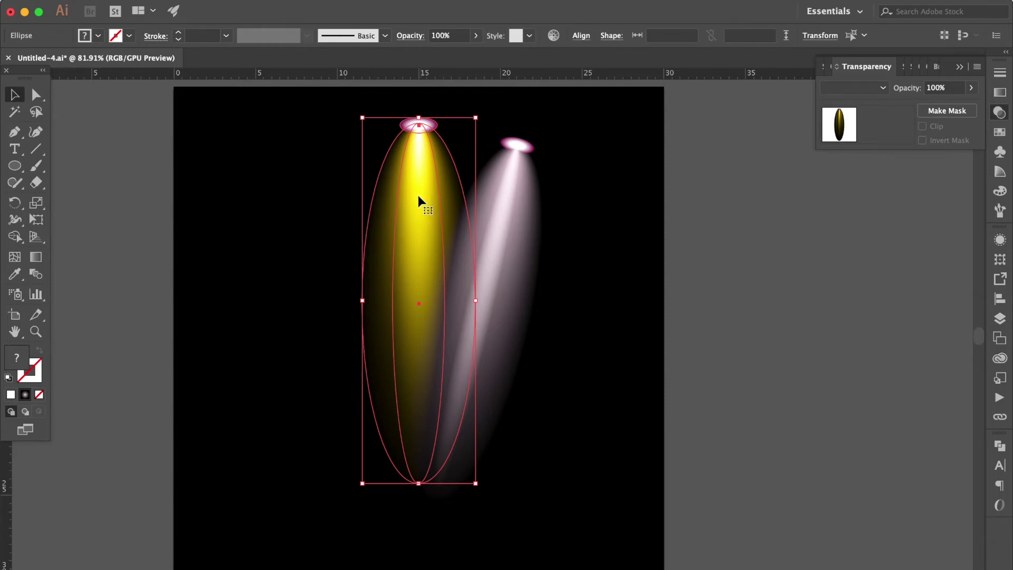
pyautogui.moveTo(417, 195)
pyautogui.mouseDown()
pyautogui.moveTo(576, 187)
pyautogui.moveTo(550, 227)
pyautogui.mouseUp()
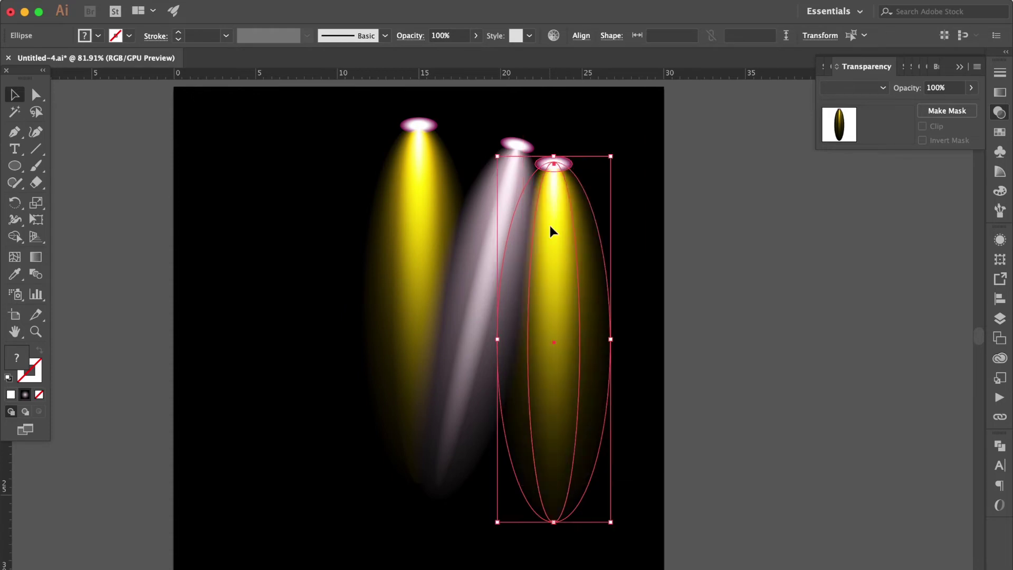
pyautogui.moveTo(610, 340); pyautogui.dragTo(598, 340)
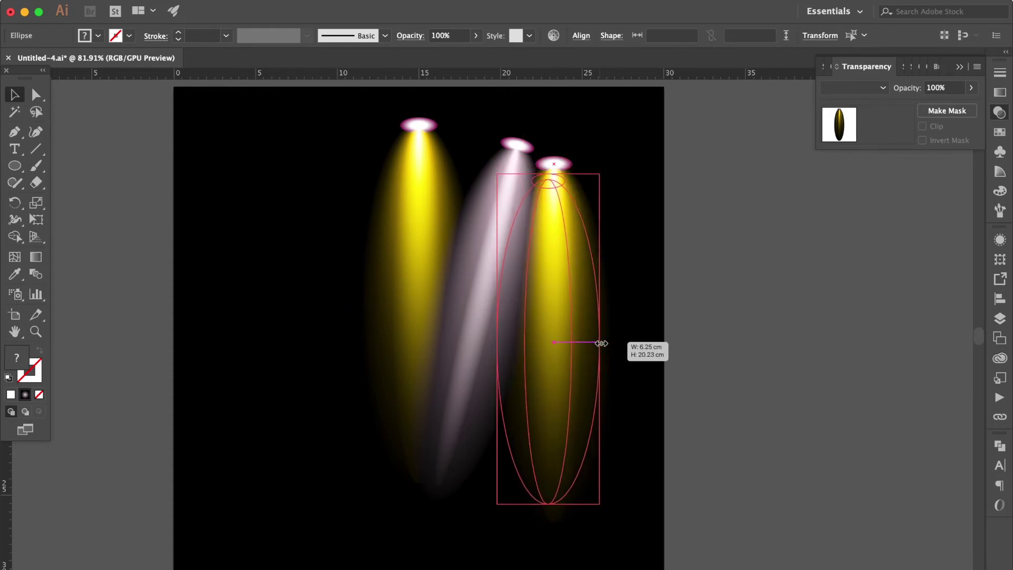
pyautogui.moveTo(553, 325); pyautogui.dragTo(553, 300)
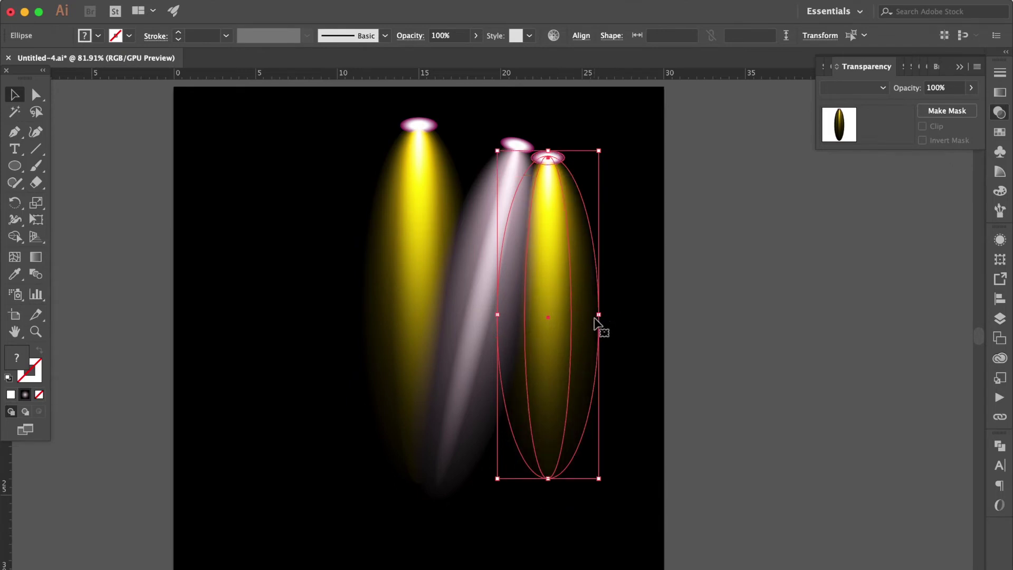
pyautogui.moveTo(599, 316); pyautogui.dragTo(593, 315)
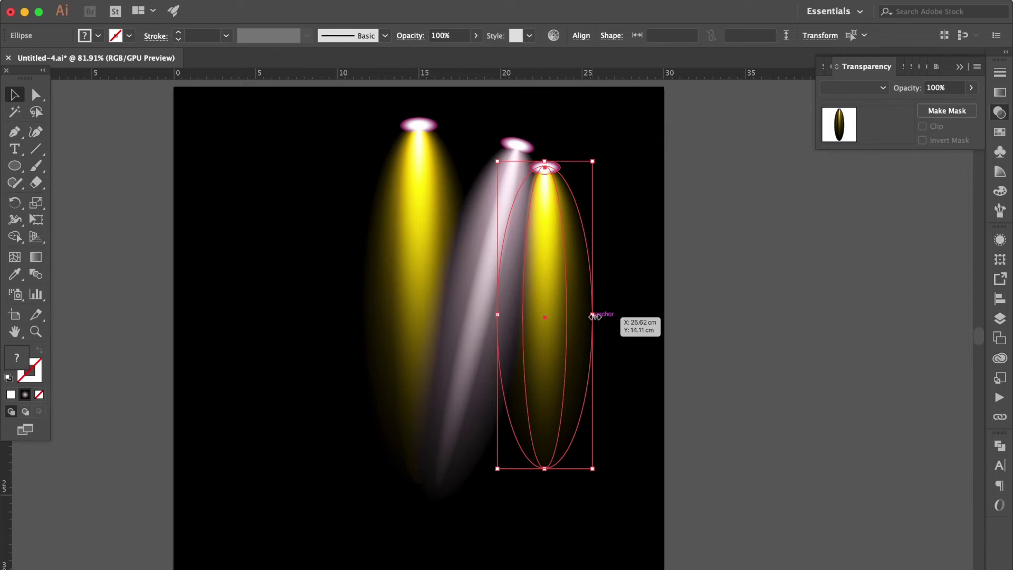
pyautogui.press('Up')
pyautogui.press('Up')
pyautogui.press('Up')
pyautogui.press('Up')
pyautogui.press('Up')
pyautogui.press('Up')
pyautogui.press('Up')
pyautogui.press('Up')
pyautogui.press('Up')
pyautogui.press('Up')
pyautogui.press('Up')
pyautogui.press('Up')
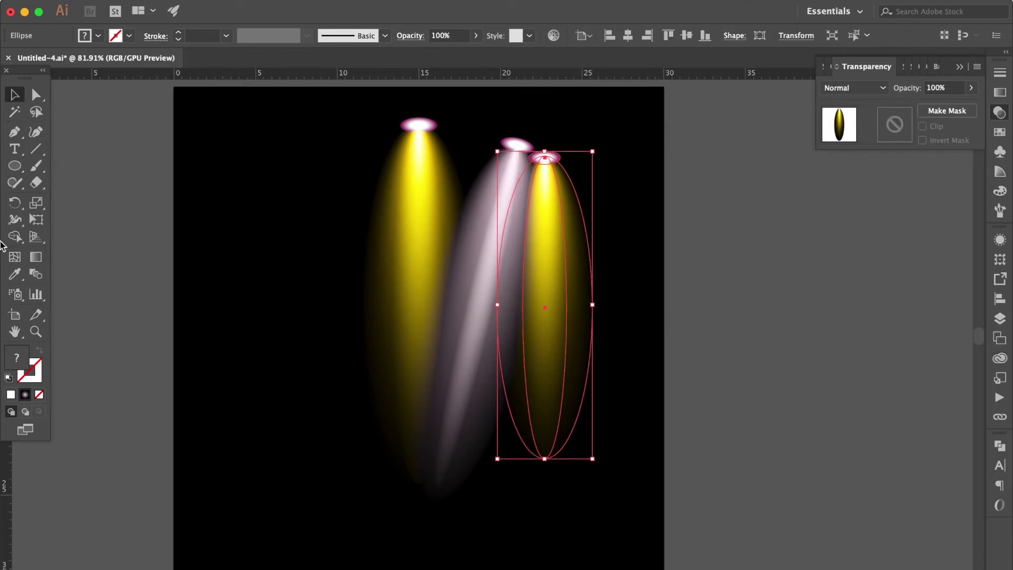
# Rotate the yellow copy around its top tip so it hangs nearly upright, tilted slightly inward.
pyautogui.click(15, 203)
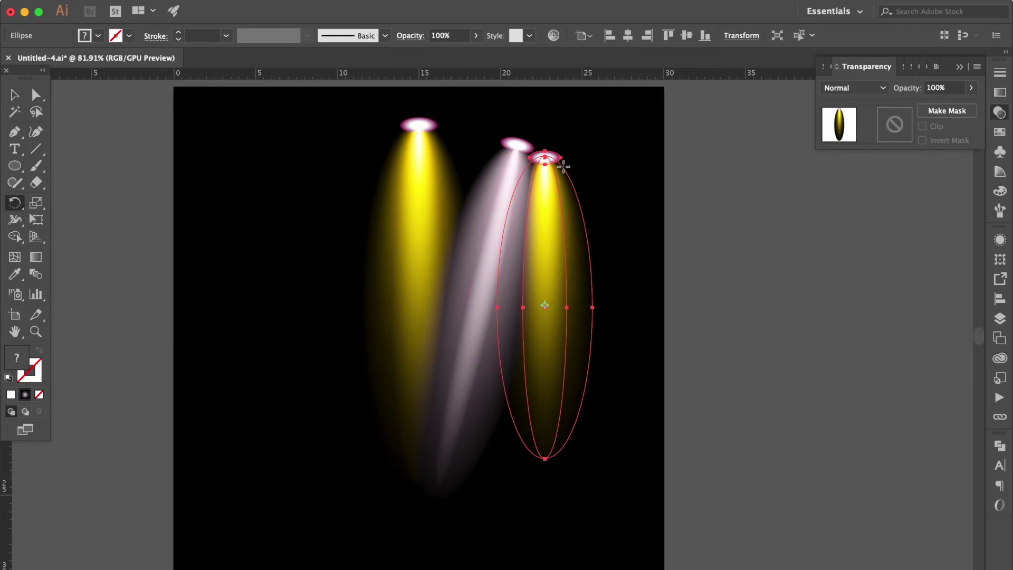
pyautogui.click(545, 157)
pyautogui.moveTo(549, 398); pyautogui.dragTo(527, 400)
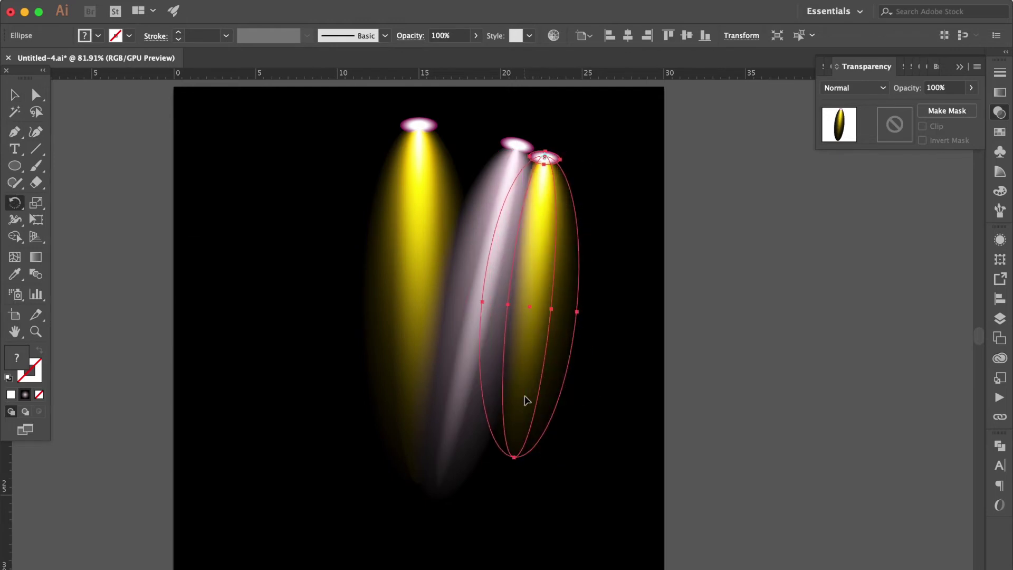
pyautogui.moveTo(524, 382); pyautogui.dragTo(508, 385)
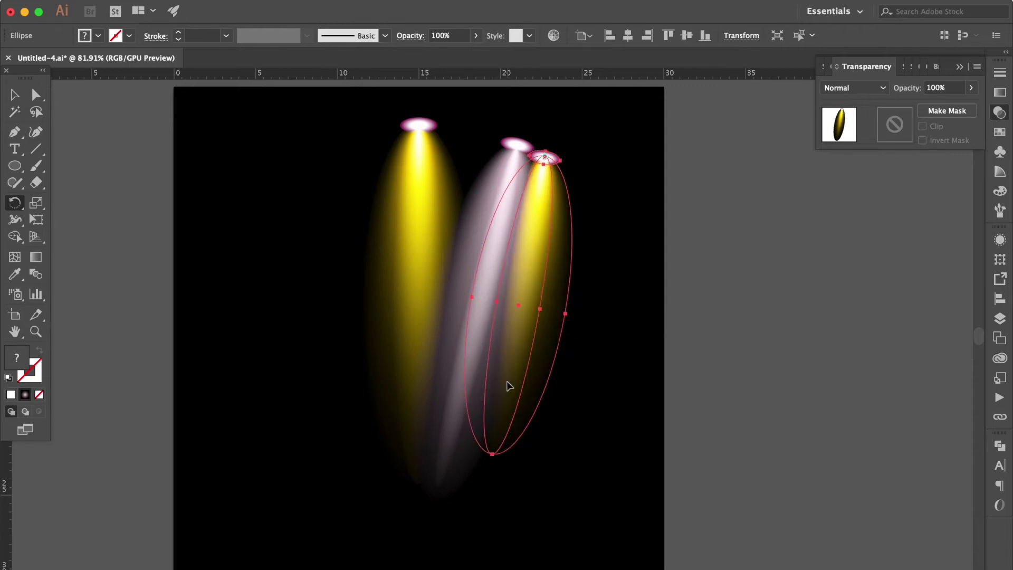
pyautogui.moveTo(513, 368); pyautogui.dragTo(527, 377)
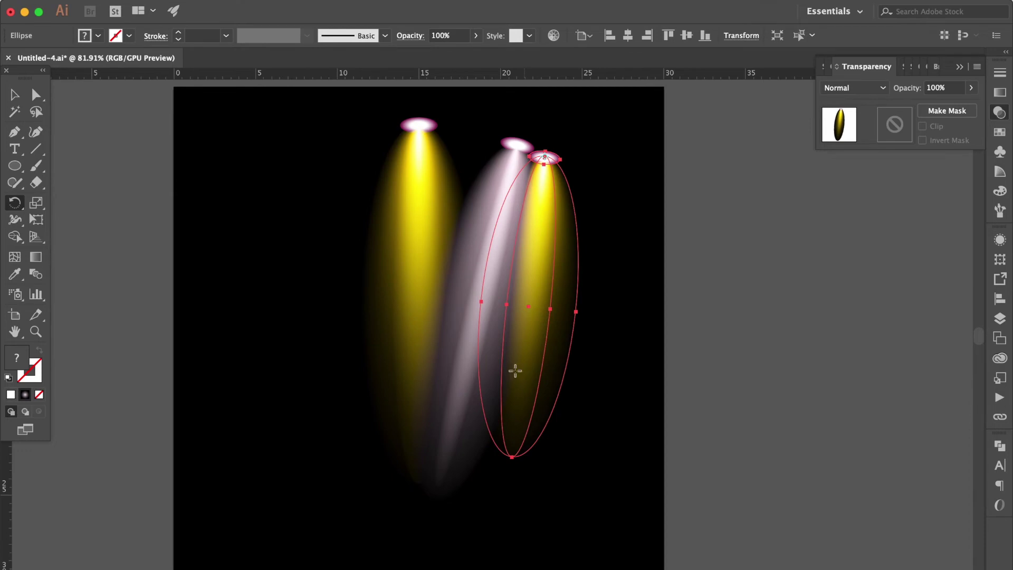
pyautogui.click(14, 95)
pyautogui.click(164, 179)
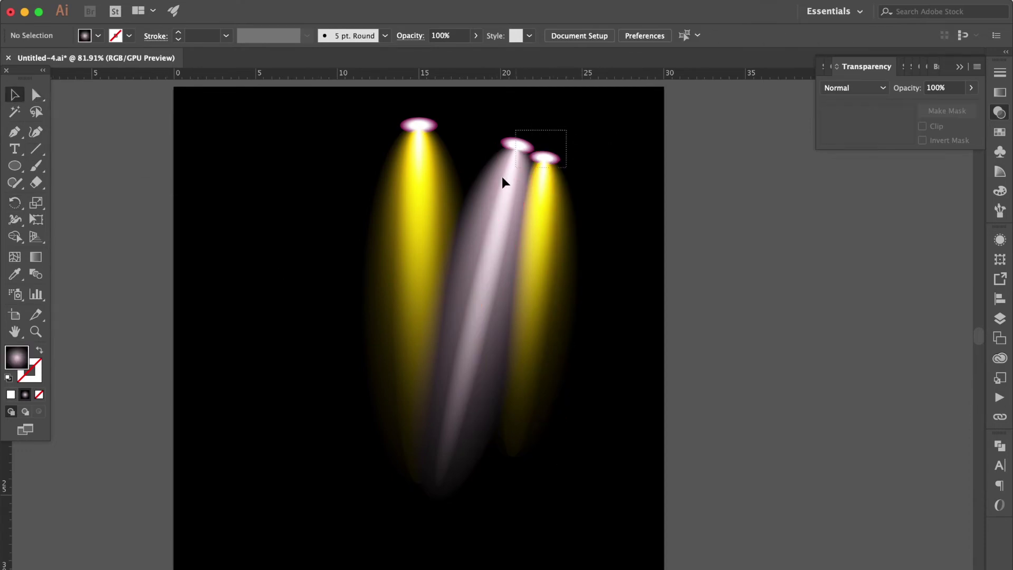
# Duplicate the pink and yellow beam pair, reflect it vertically, and move it to the left side.
pyautogui.moveTo(568, 135); pyautogui.dragTo(485, 191)
pyautogui.hotkey('ctrl', 'c')
pyautogui.hotkey('ctrl', 'f')
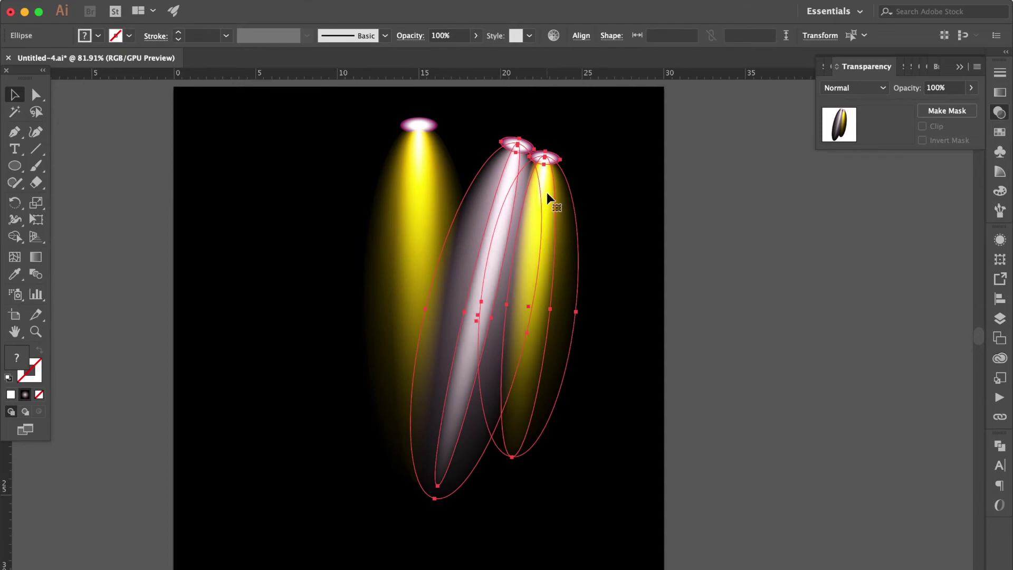
pyautogui.rightClick(546, 193)
pyautogui.moveTo(578, 331)
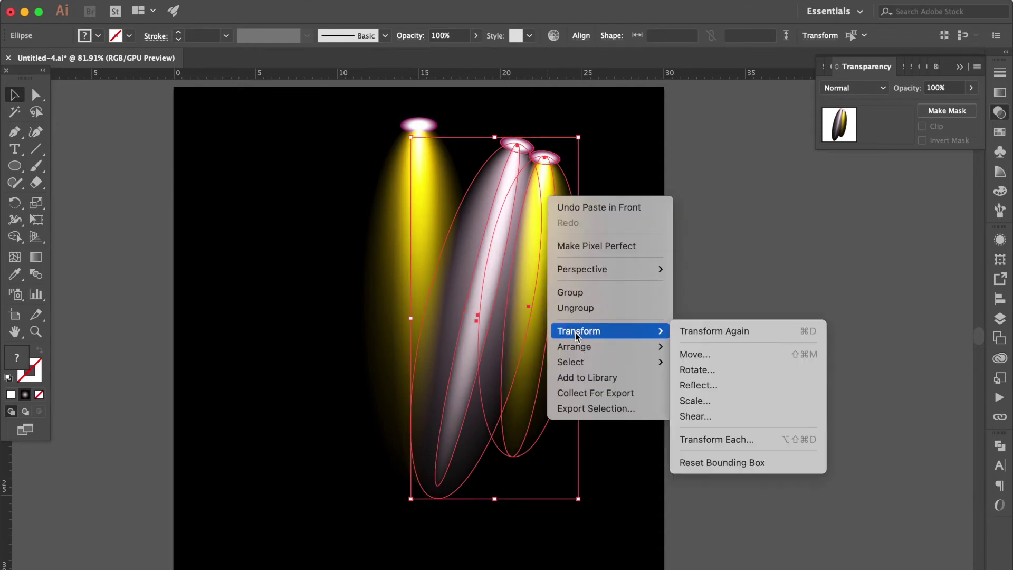
pyautogui.click(729, 387)
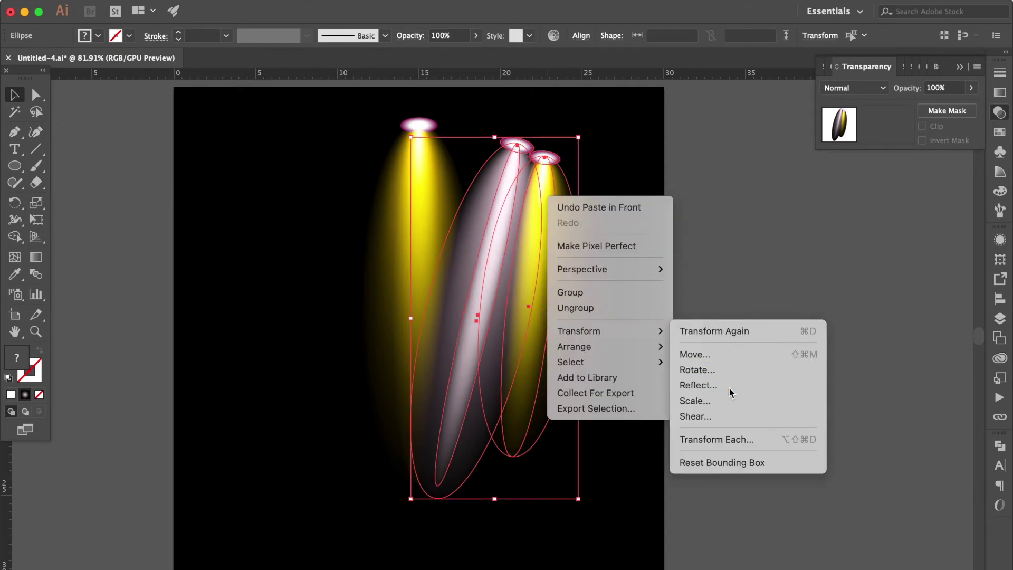
pyautogui.click(834, 482)
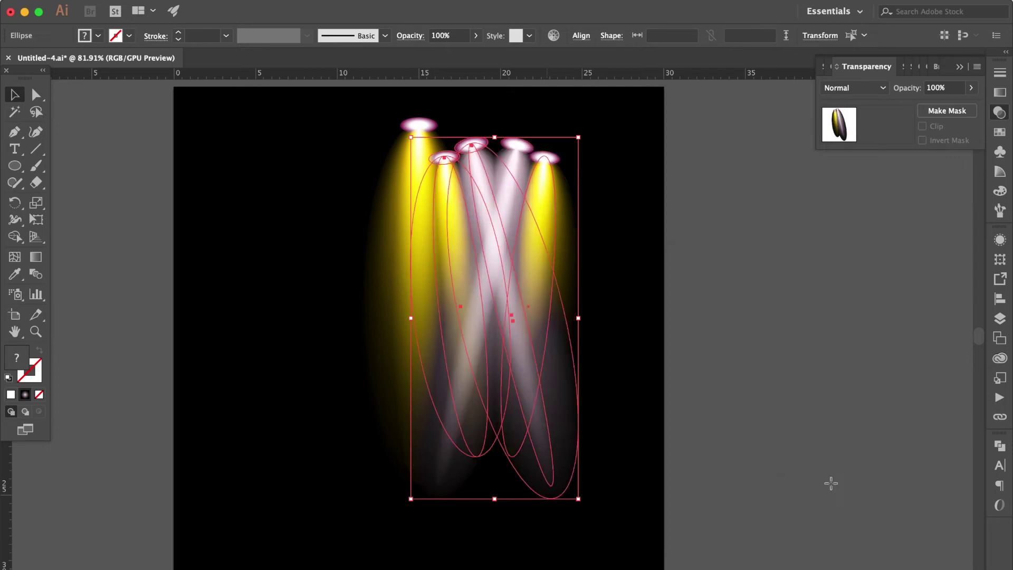
pyautogui.moveTo(474, 152); pyautogui.dragTo(306, 164)
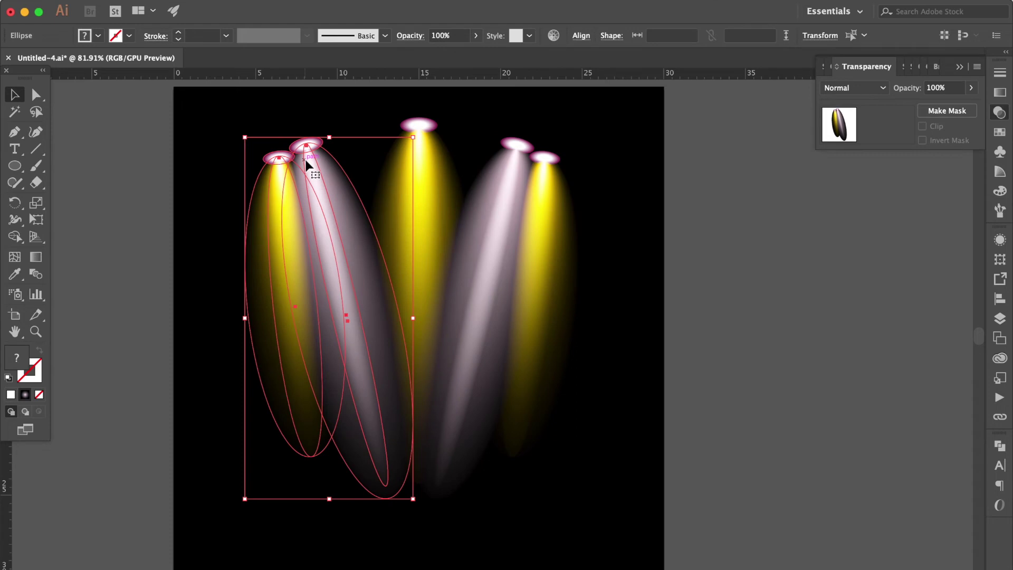
pyautogui.press('Left')
pyautogui.press('Left')
pyautogui.press('Left')
pyautogui.press('Left')
pyautogui.press('Left')
pyautogui.press('Left')
pyautogui.press('Left')
pyautogui.press('Left')
pyautogui.press('Left')
pyautogui.press('Left')
pyautogui.press('Left')
pyautogui.press('Left')
pyautogui.press('Left')
pyautogui.press('Left')
pyautogui.press('Left')
# Shift the right beam pair slightly, then horizontally centre-align both side pairs.
pyautogui.click(509, 179)
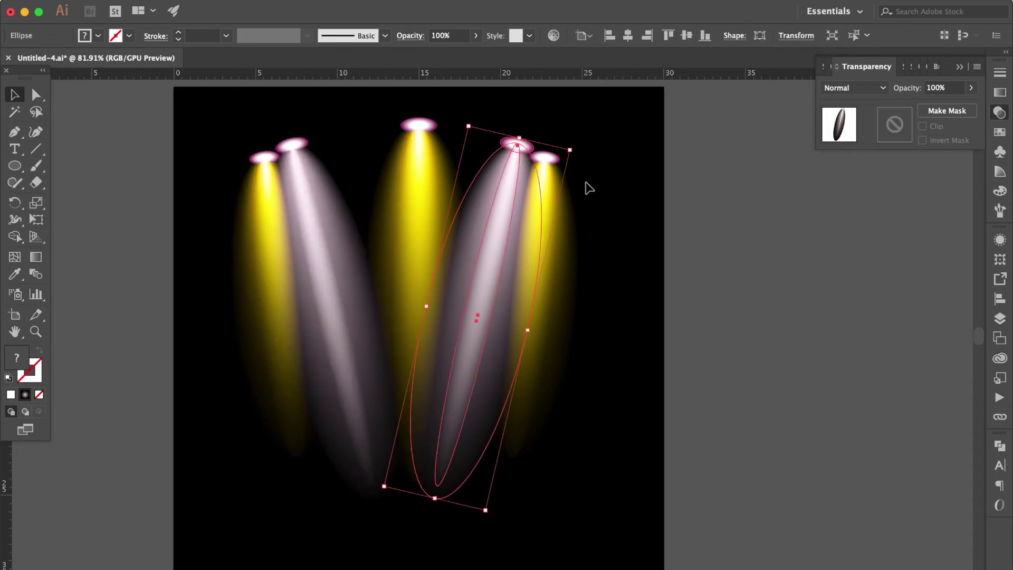
pyautogui.keyDown('shift'); pyautogui.click(507, 216); pyautogui.keyUp('shift')
pyautogui.moveTo(501, 213); pyautogui.dragTo(518, 215)
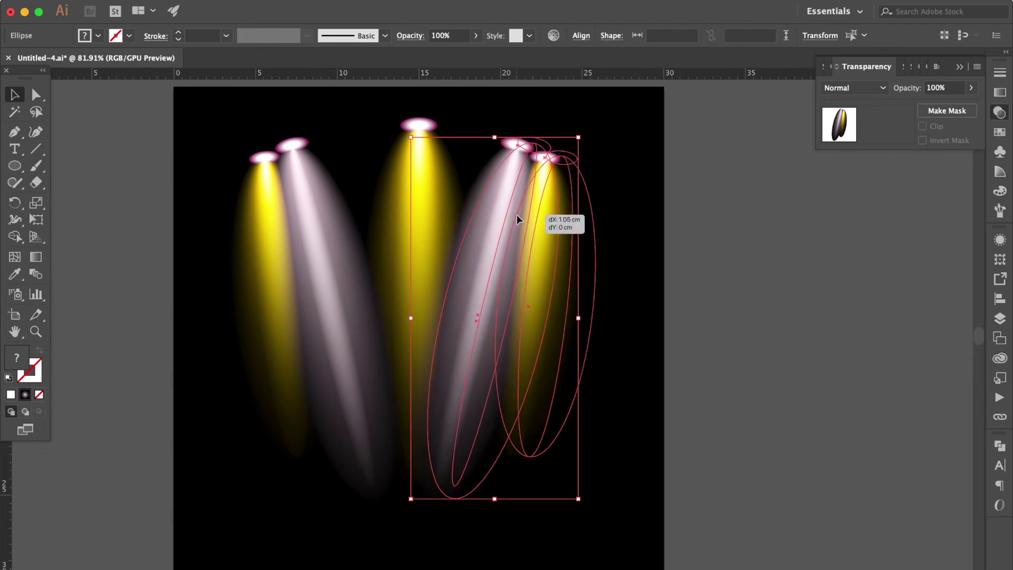
pyautogui.click(621, 210)
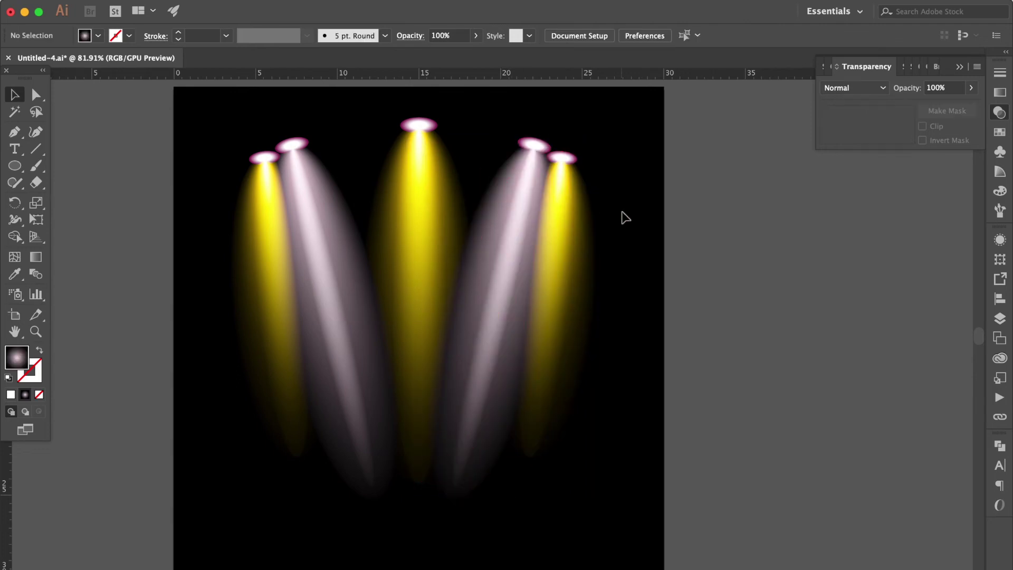
pyautogui.moveTo(621, 210); pyautogui.dragTo(513, 231)
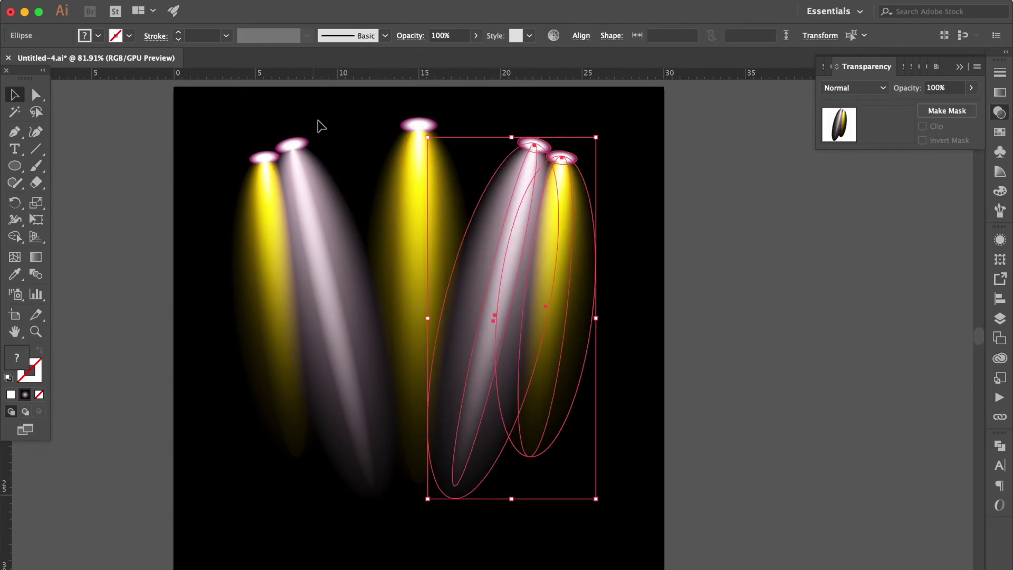
pyautogui.moveTo(260, 167); pyautogui.dragTo(237, 192)
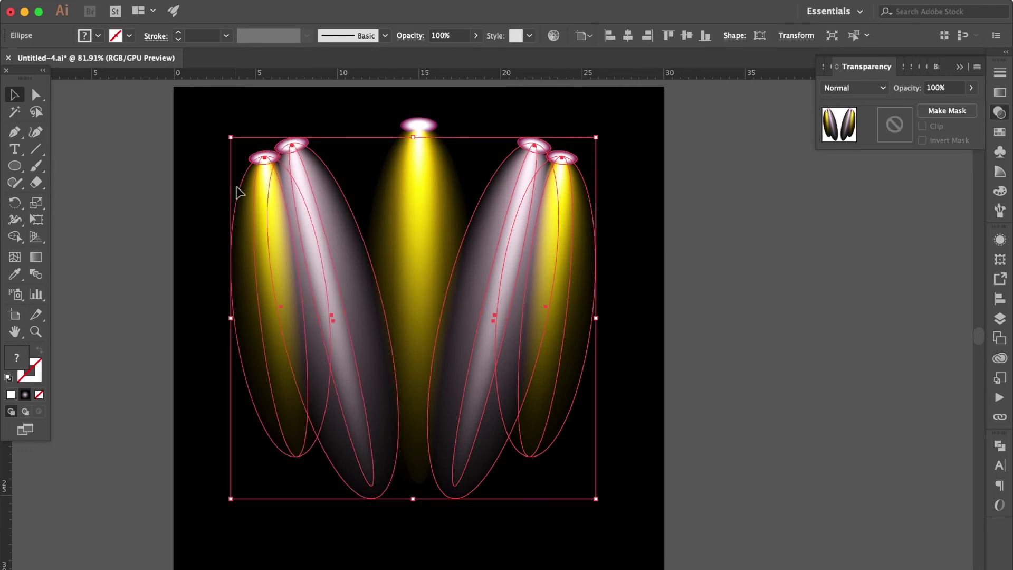
pyautogui.click(999, 301)
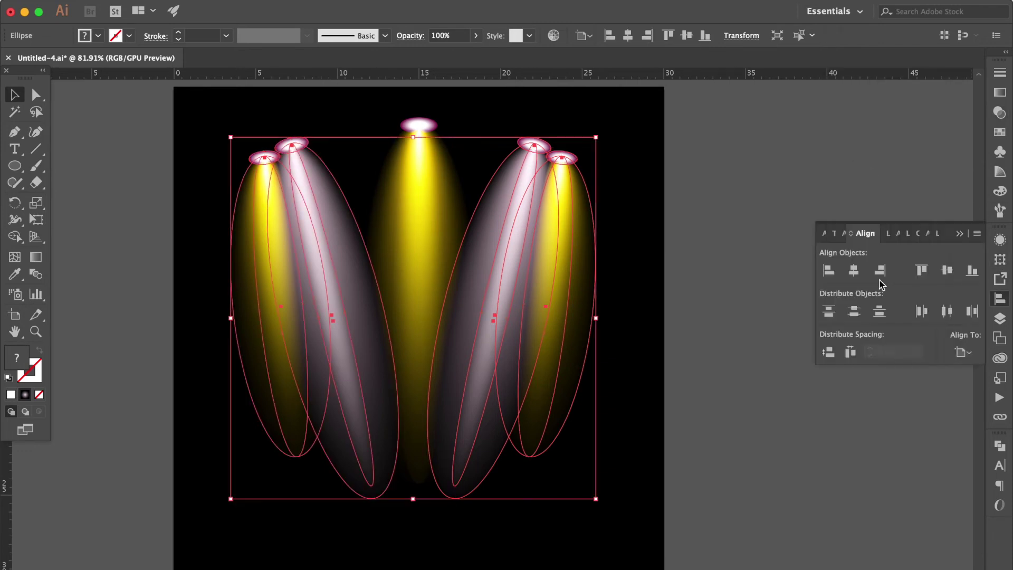
pyautogui.click(853, 270)
pyautogui.click(762, 176)
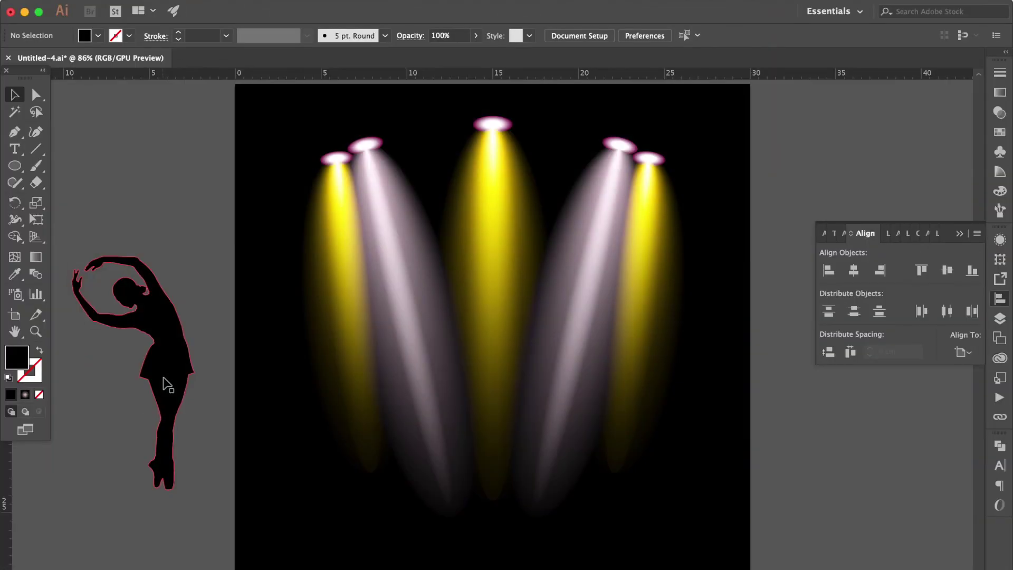
# Move the black ballerina silhouette to the stage centre under the spotlights, nudged slightly left.
pyautogui.moveTo(164, 378); pyautogui.dragTo(522, 446)
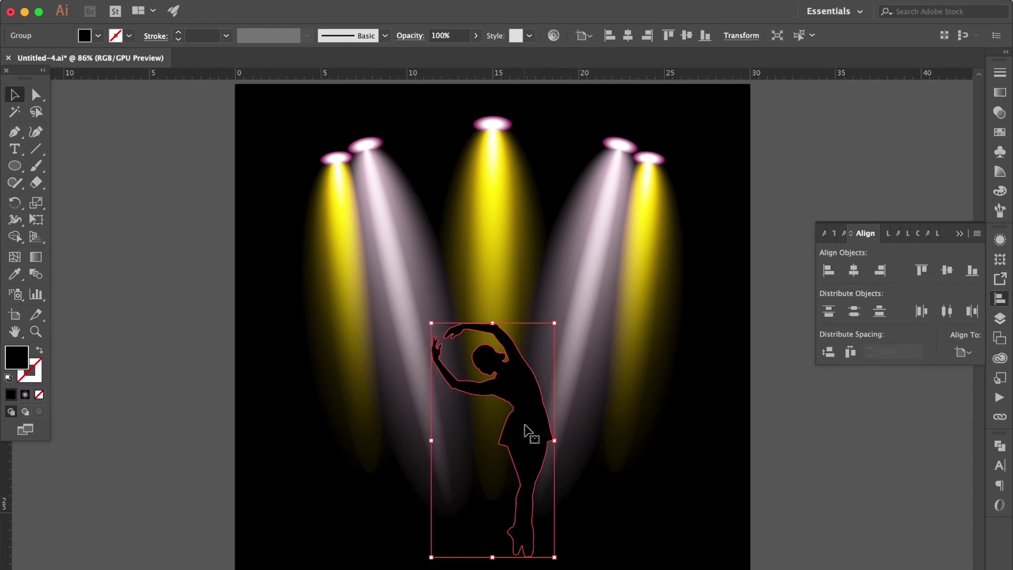
pyautogui.moveTo(526, 464); pyautogui.dragTo(504, 470)
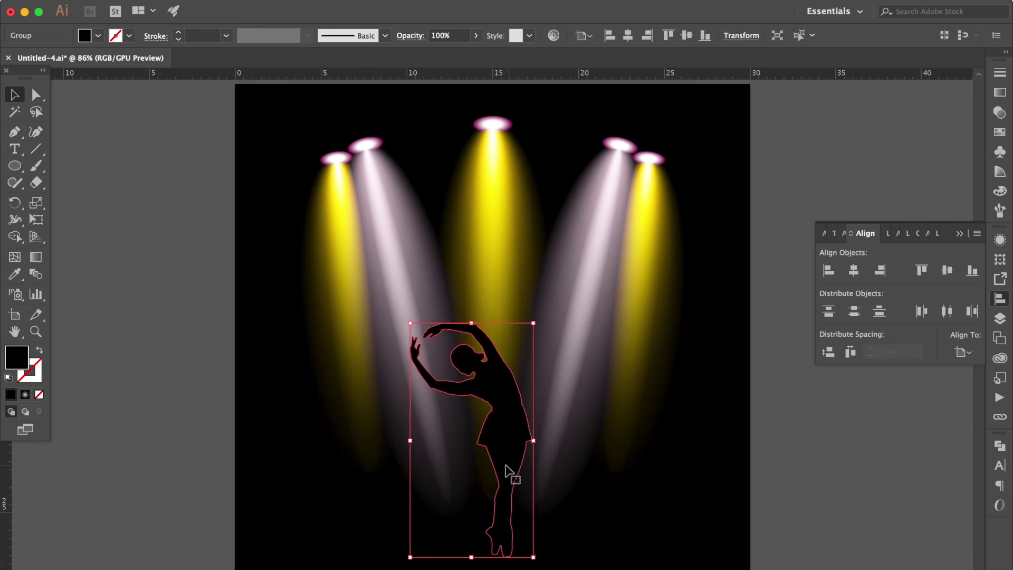
pyautogui.click(798, 499)
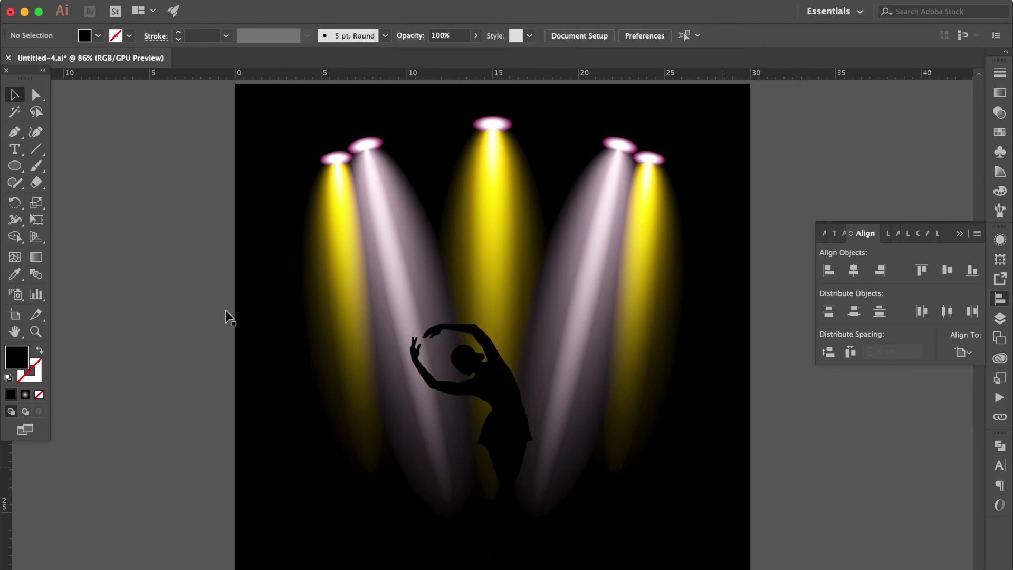
# Draw a wide flat ellipse at the stage bottom and give it the left beam's yellow gradient.
pyautogui.click(14, 165)
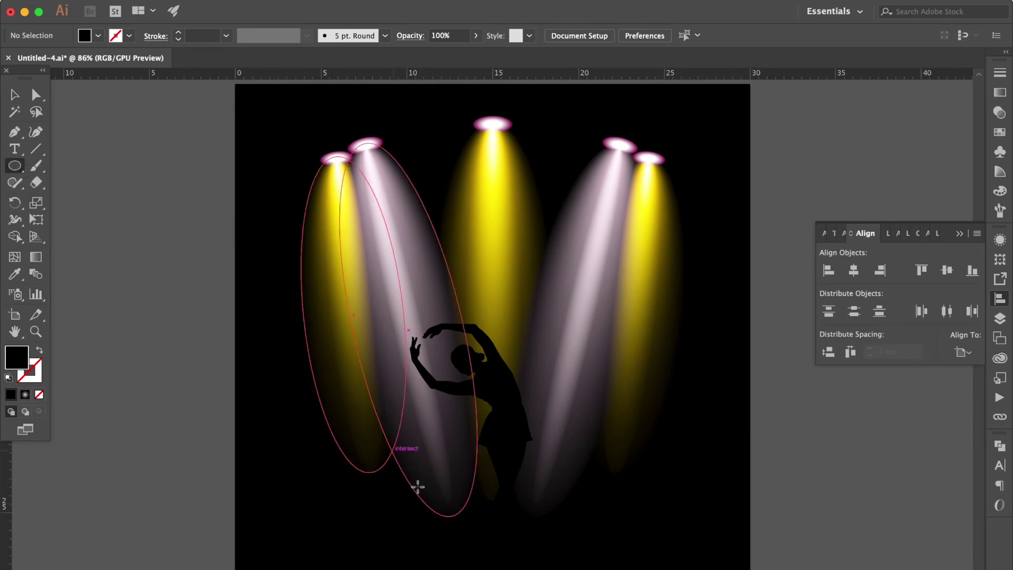
pyautogui.moveTo(391, 554); pyautogui.dragTo(608, 568)
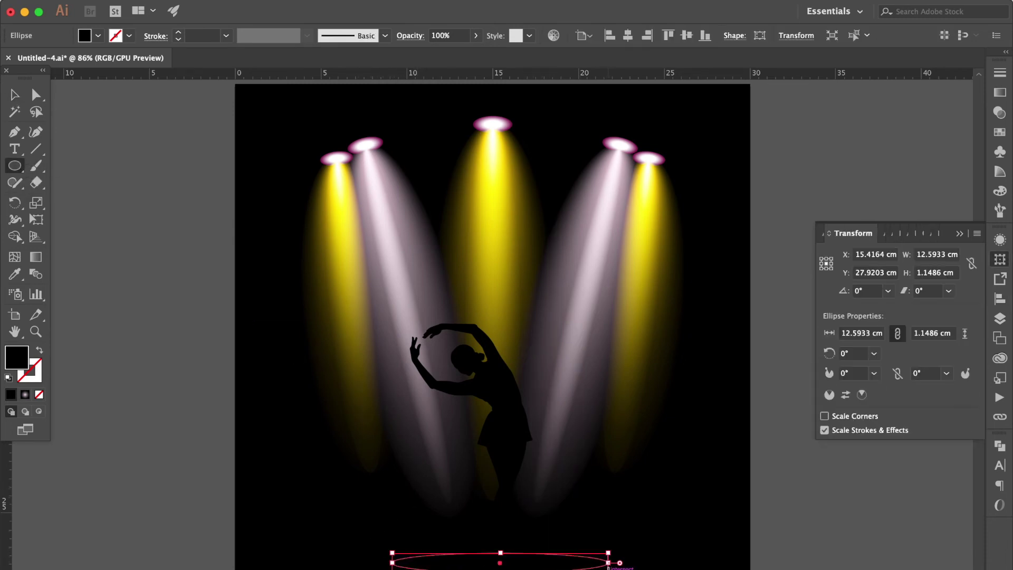
pyautogui.click(21, 274)
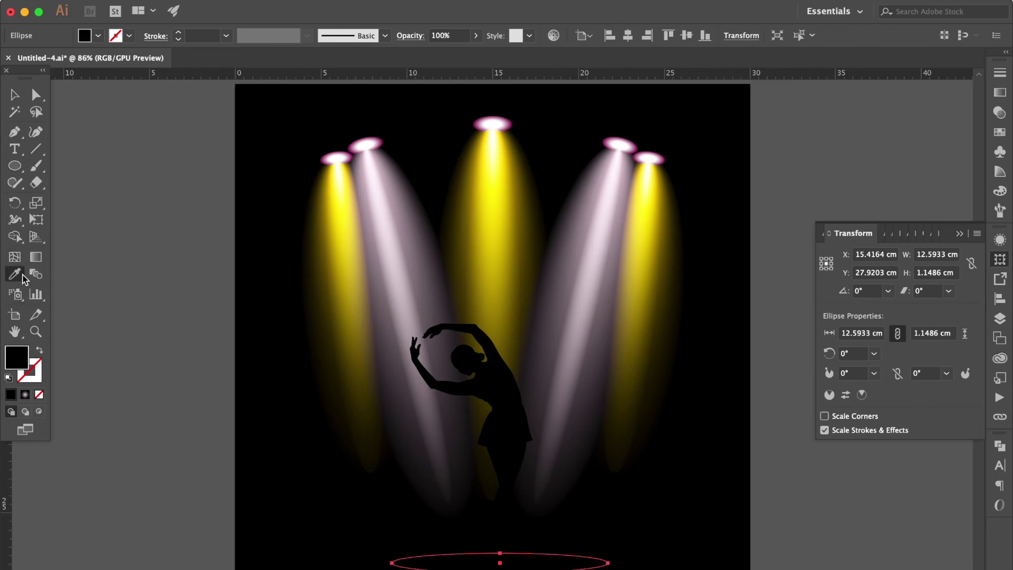
pyautogui.click(325, 261)
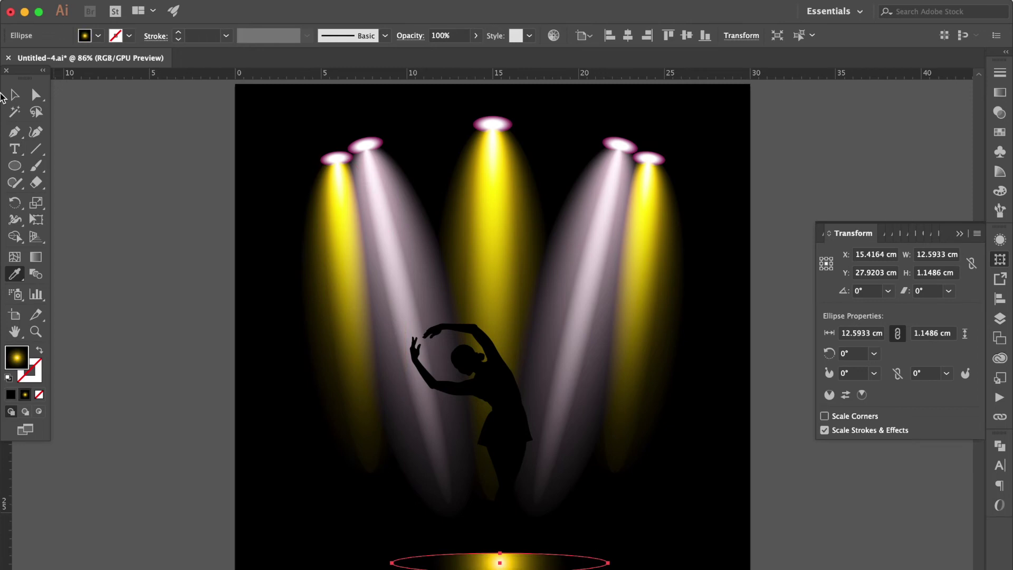
pyautogui.click(15, 97)
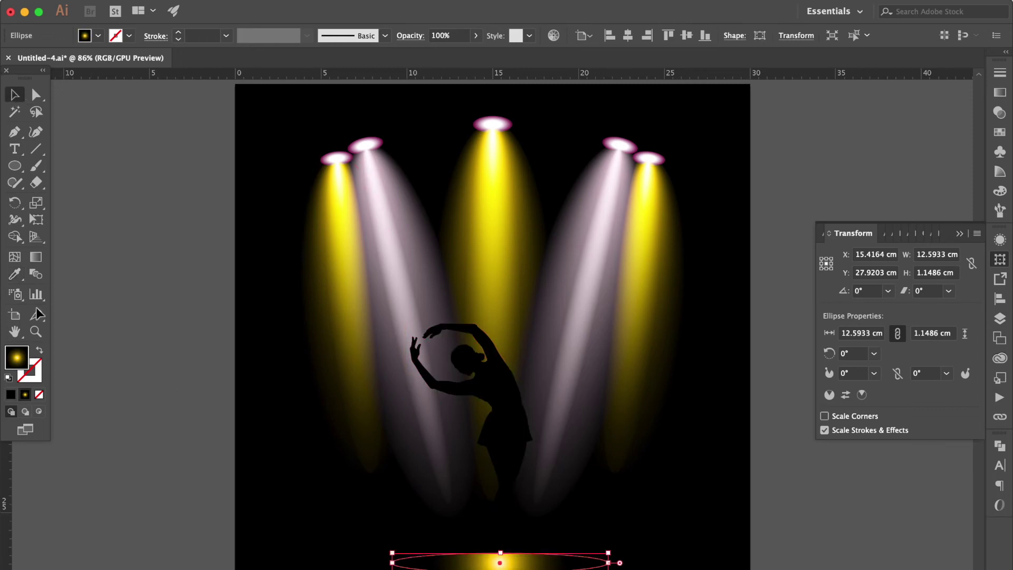
# Flatten the ellipse's radial gradient to fit its squashed shape.
pyautogui.click(37, 257)
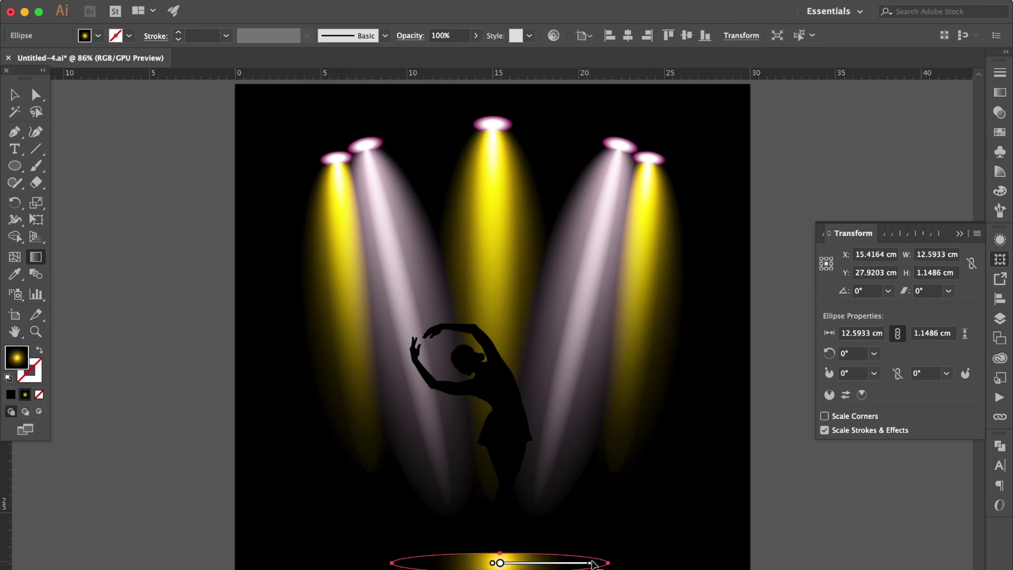
pyautogui.scroll(3, 495, 534)
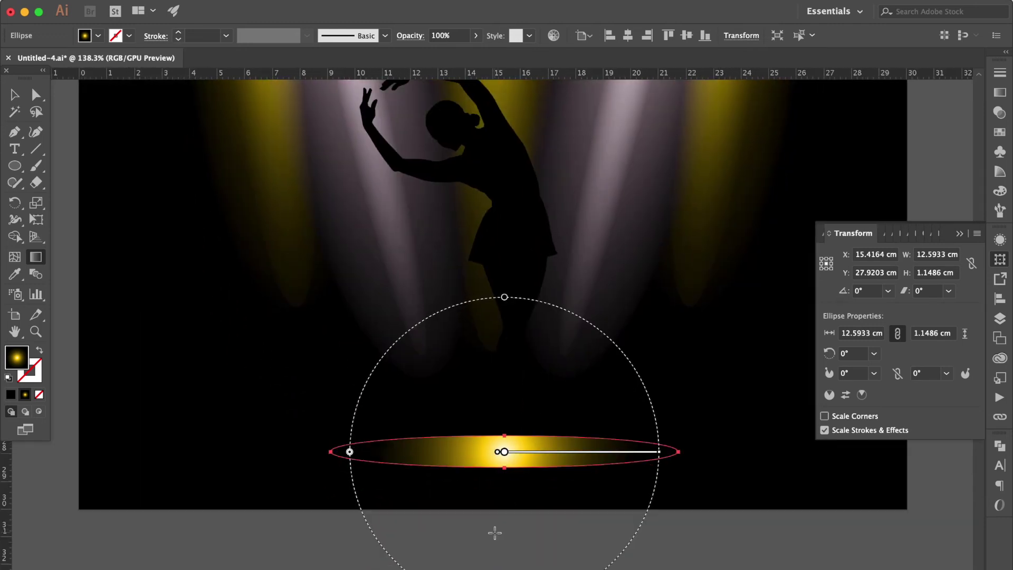
pyautogui.moveTo(505, 298); pyautogui.dragTo(511, 427)
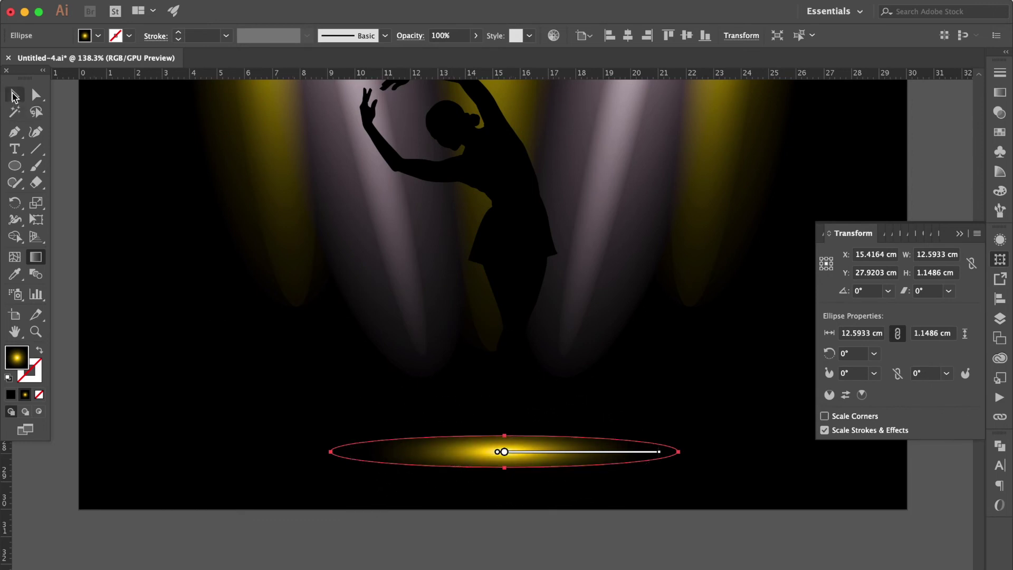
pyautogui.click(14, 95)
pyautogui.click(519, 212)
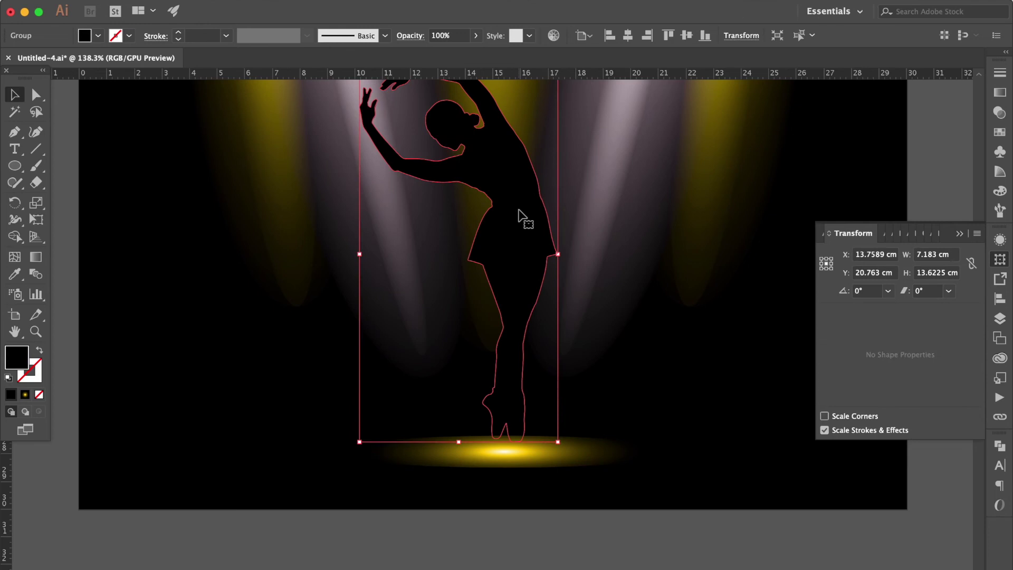
pyautogui.click(513, 526)
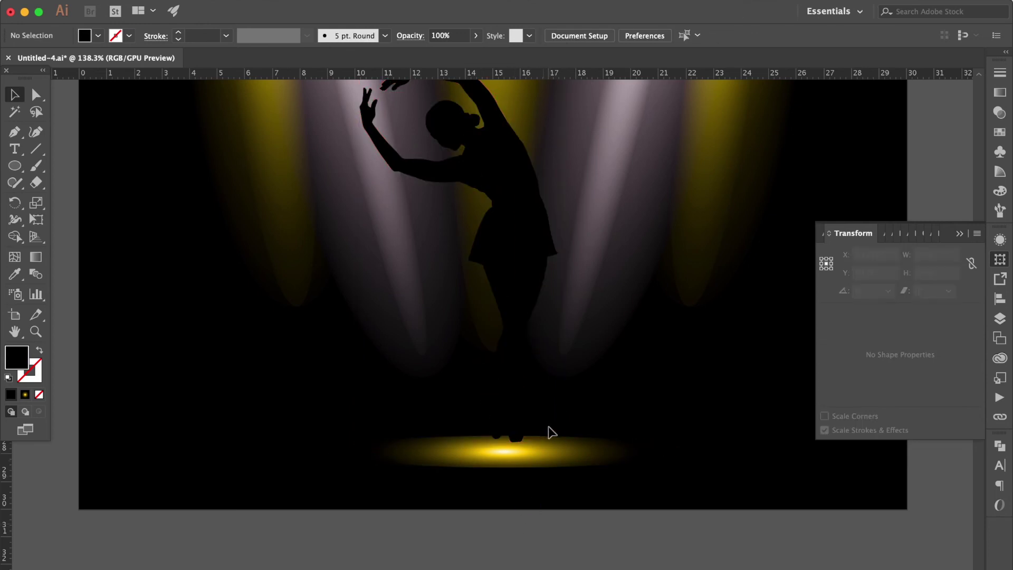
# Raise the floor ellipse, set its gradient midpoint to 50% and move the yellow stop outward.
pyautogui.moveTo(552, 453); pyautogui.dragTo(554, 446)
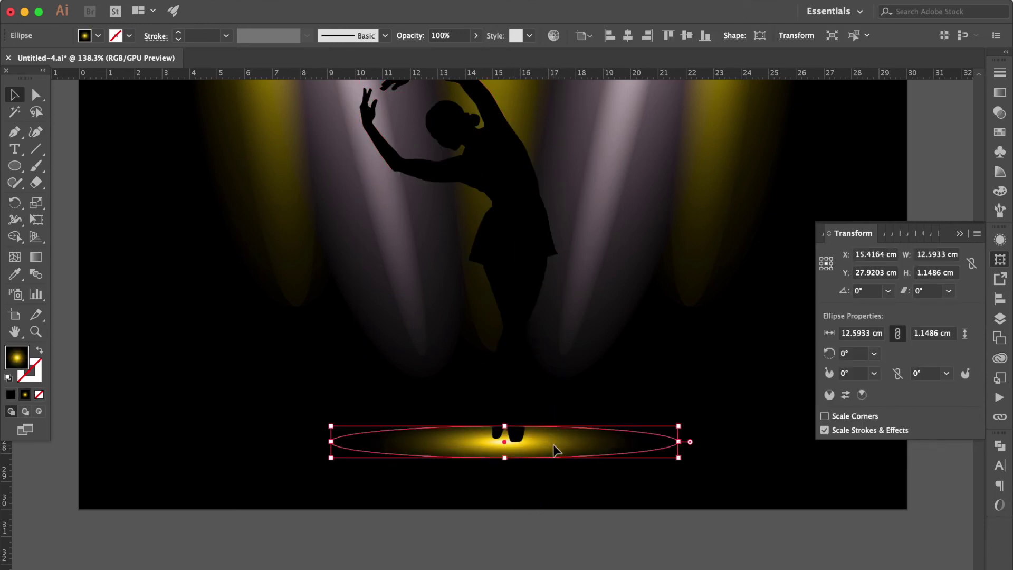
pyautogui.doubleClick(36, 257)
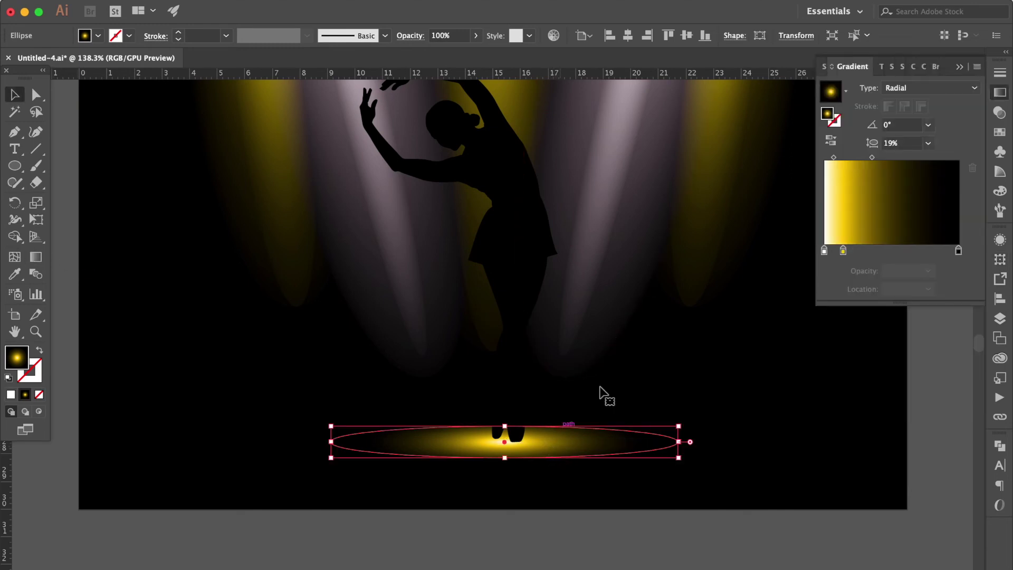
pyautogui.click(872, 157)
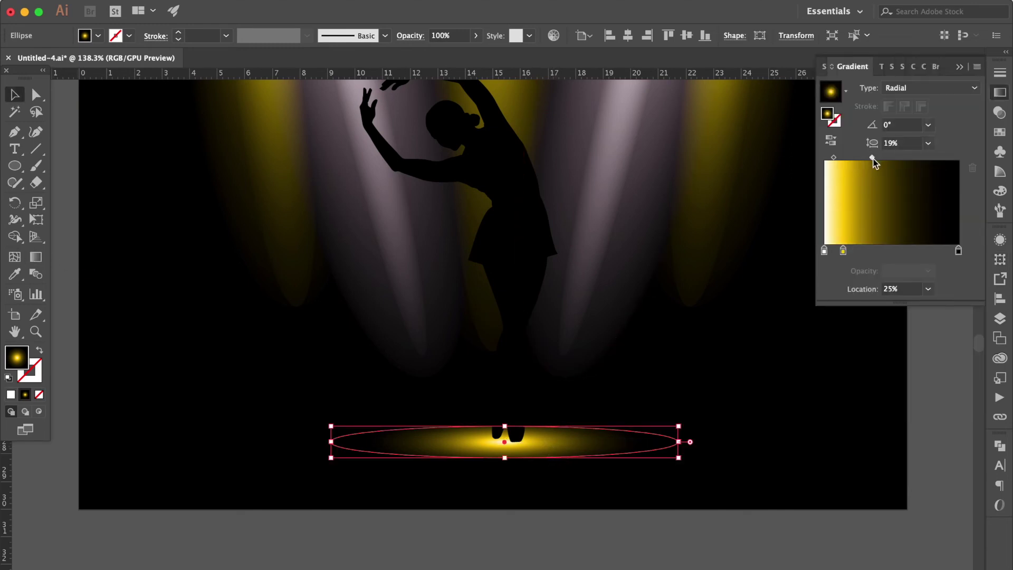
pyautogui.click(900, 289)
pyautogui.write('50')
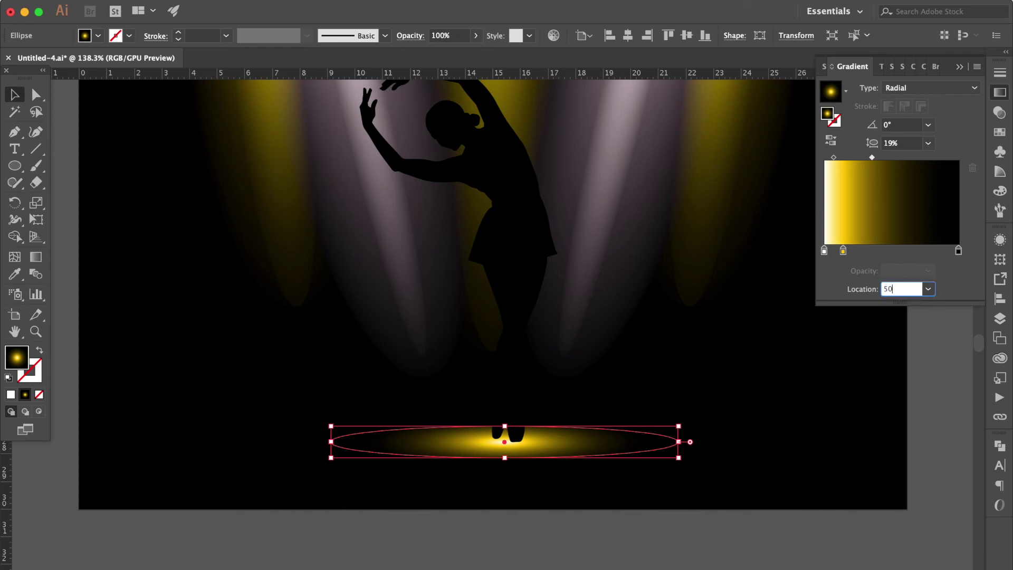
pyautogui.press('Return')
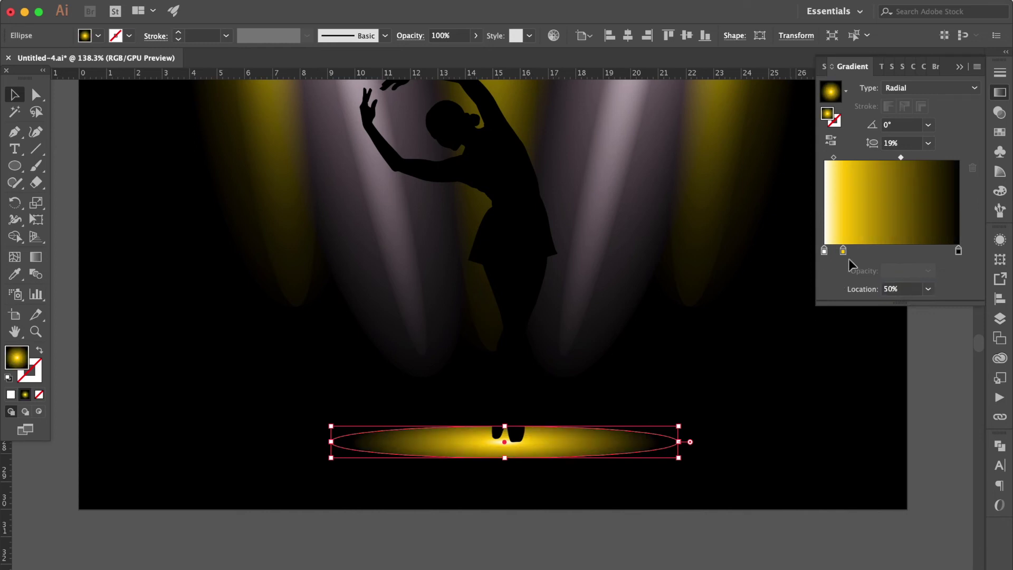
pyautogui.moveTo(843, 250); pyautogui.dragTo(851, 252)
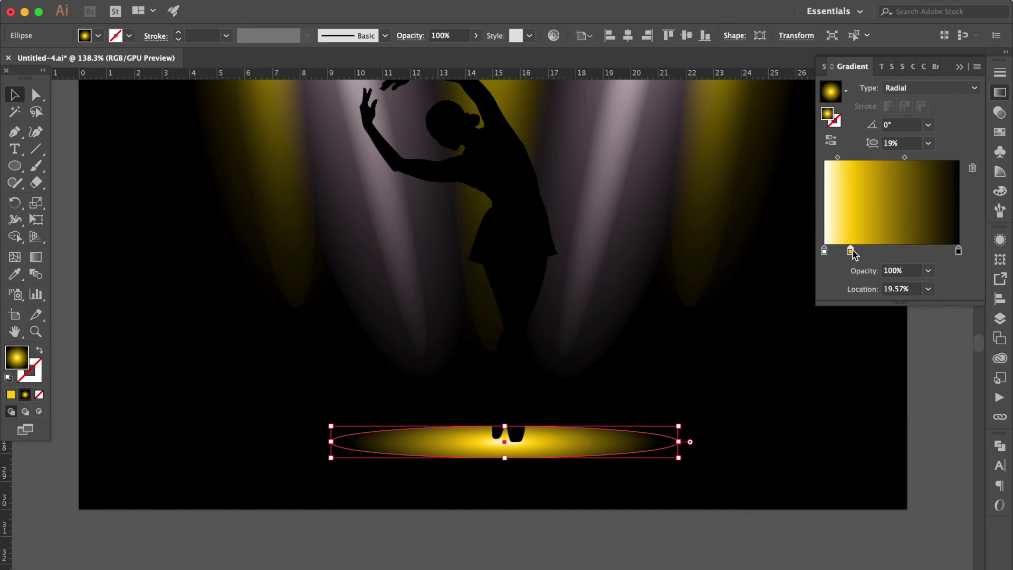
# Flatten the floor ellipse's radial glow, make the ellipse slightly taller and nudge it down.
pyautogui.click(31, 259)
pyautogui.moveTo(505, 441)
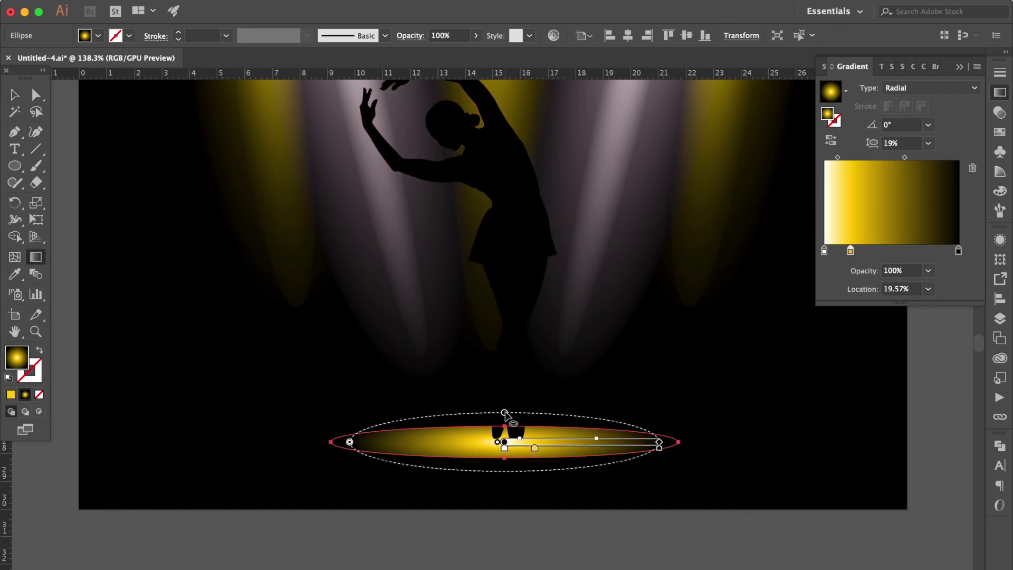
pyautogui.moveTo(505, 413); pyautogui.dragTo(505, 430)
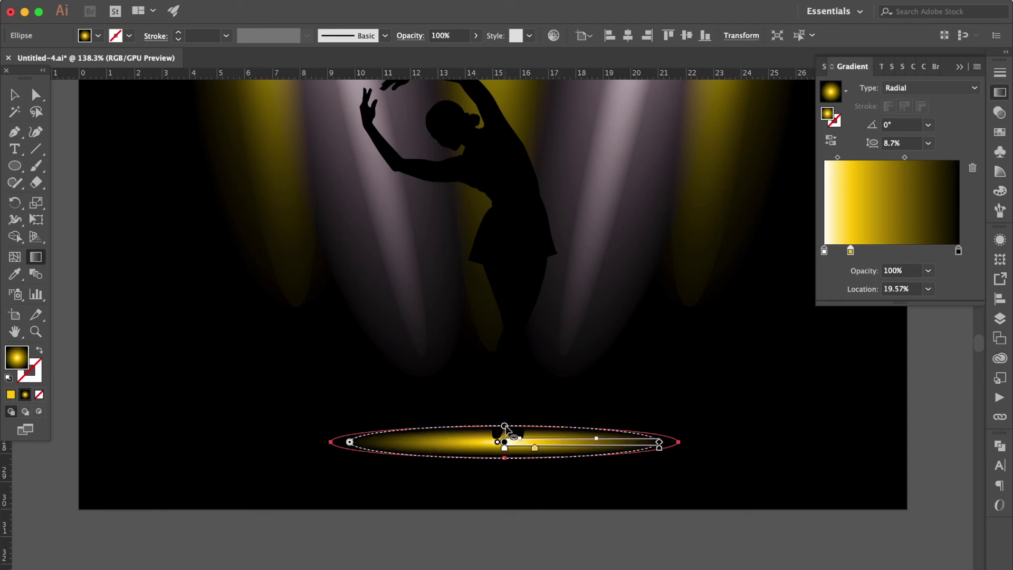
pyautogui.moveTo(505, 428); pyautogui.dragTo(505, 425)
pyautogui.click(14, 94)
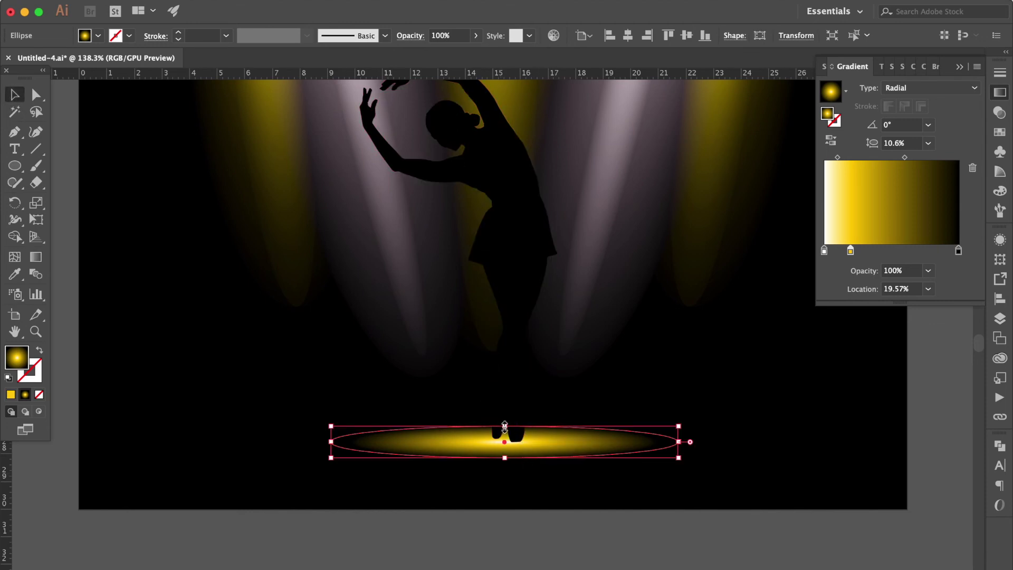
pyautogui.moveTo(505, 425); pyautogui.dragTo(505, 422)
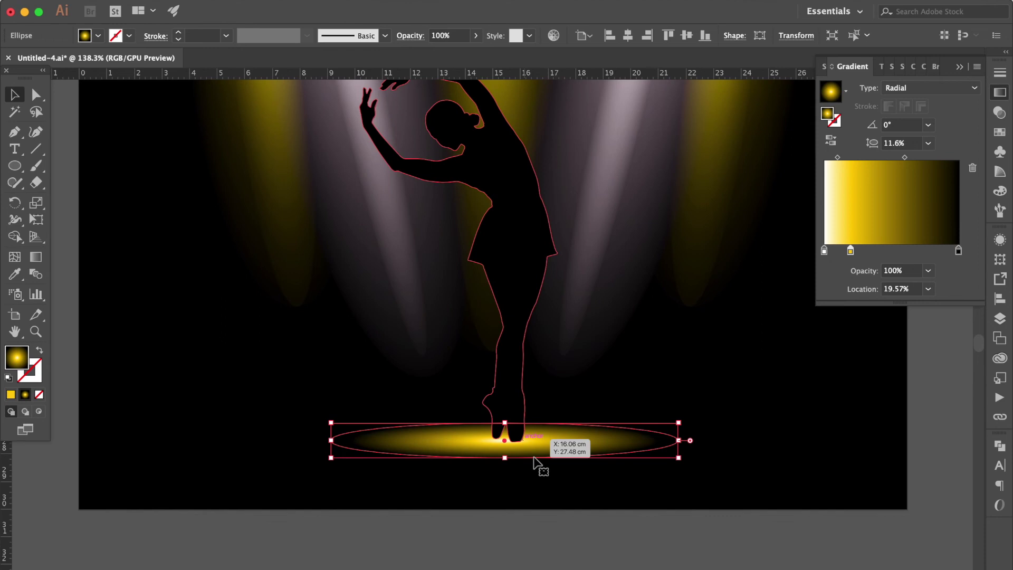
pyautogui.press('Down')
pyautogui.press('Down')
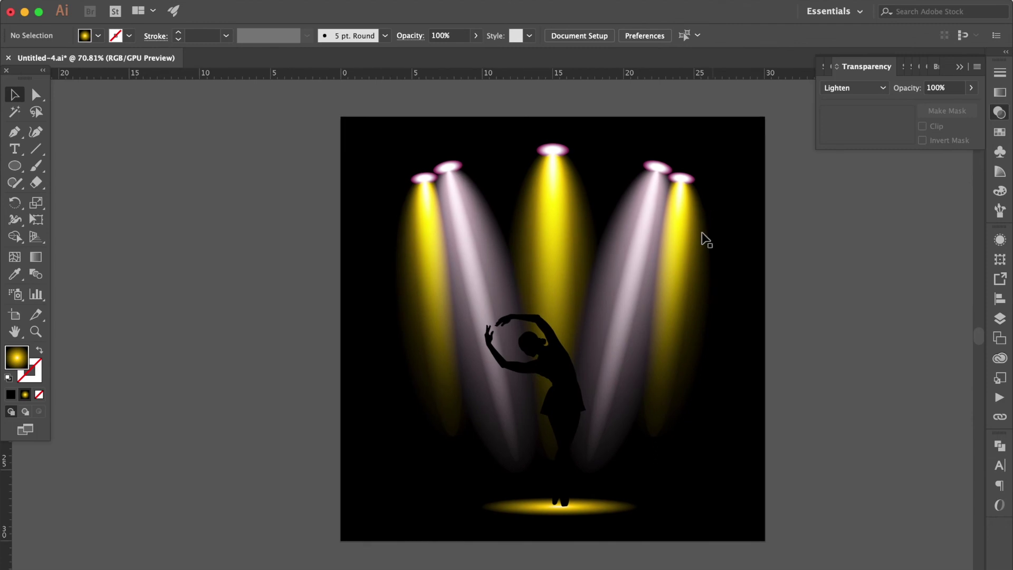
# Move all the spotlight beams down a little and save the document.
pyautogui.moveTo(731, 150); pyautogui.dragTo(359, 243)
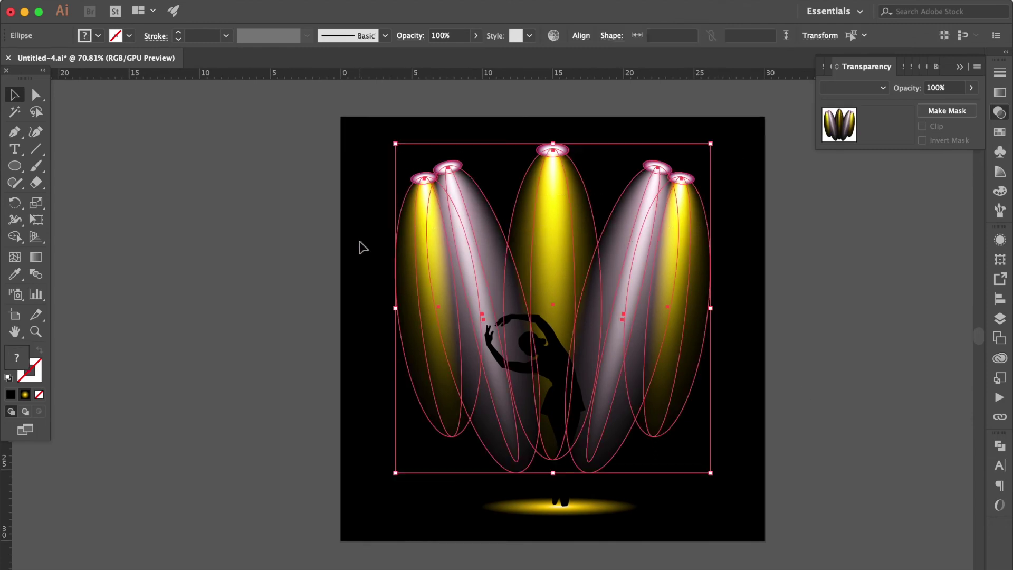
pyautogui.moveTo(552, 198); pyautogui.dragTo(553, 225)
pyautogui.click(669, 143)
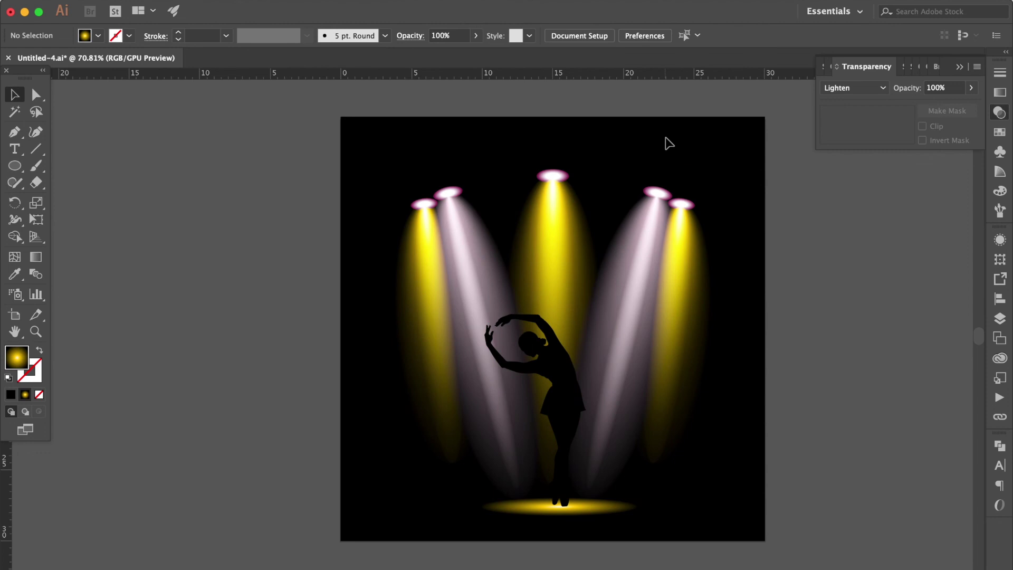
pyautogui.scroll(2, 885, 366)
pyautogui.press('super+s')
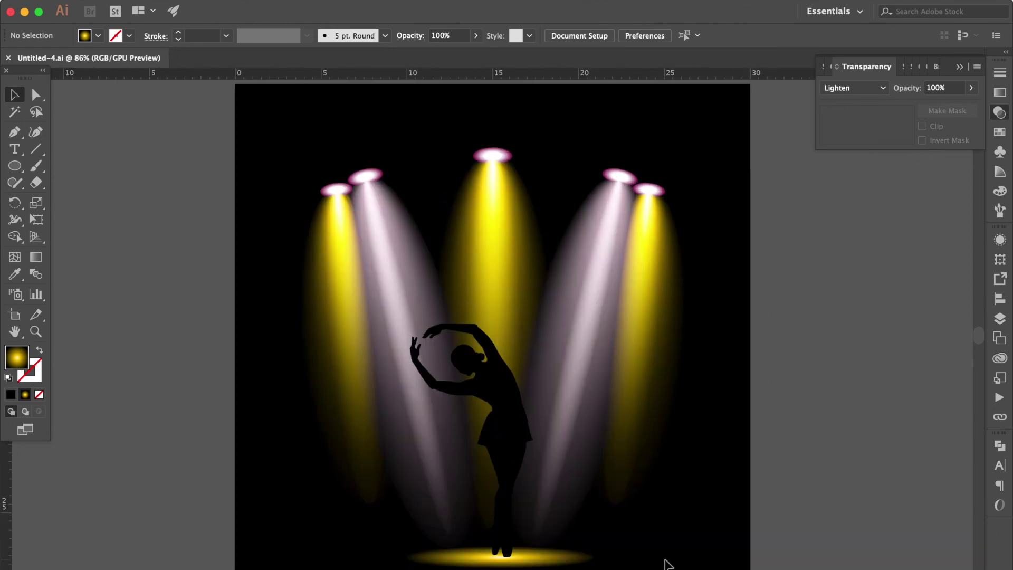
# Widen the glowing floor ellipse to both sides, keeping it centred under the dancer.
pyautogui.click(574, 559)
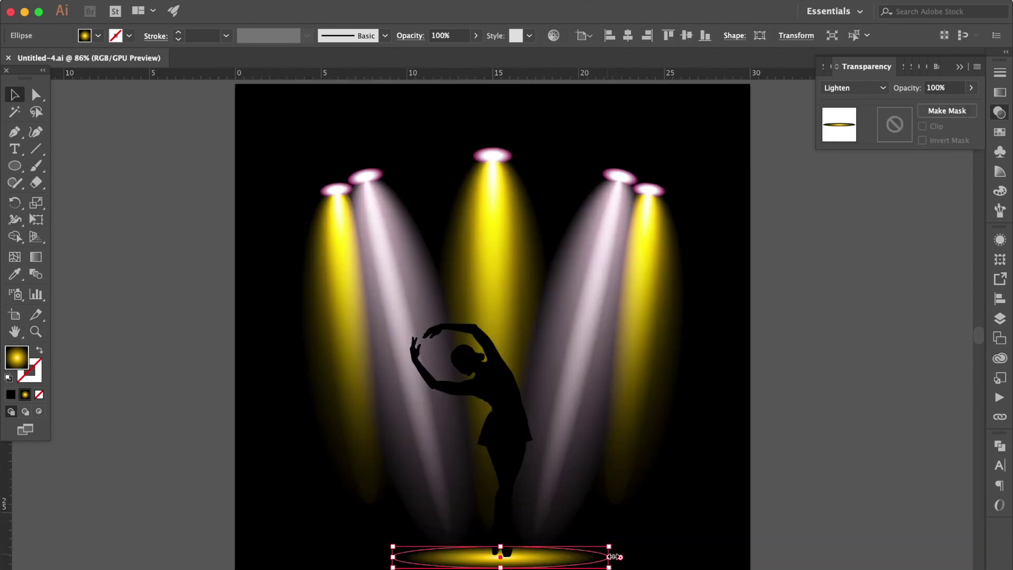
pyautogui.moveTo(613, 556); pyautogui.dragTo(640, 556)
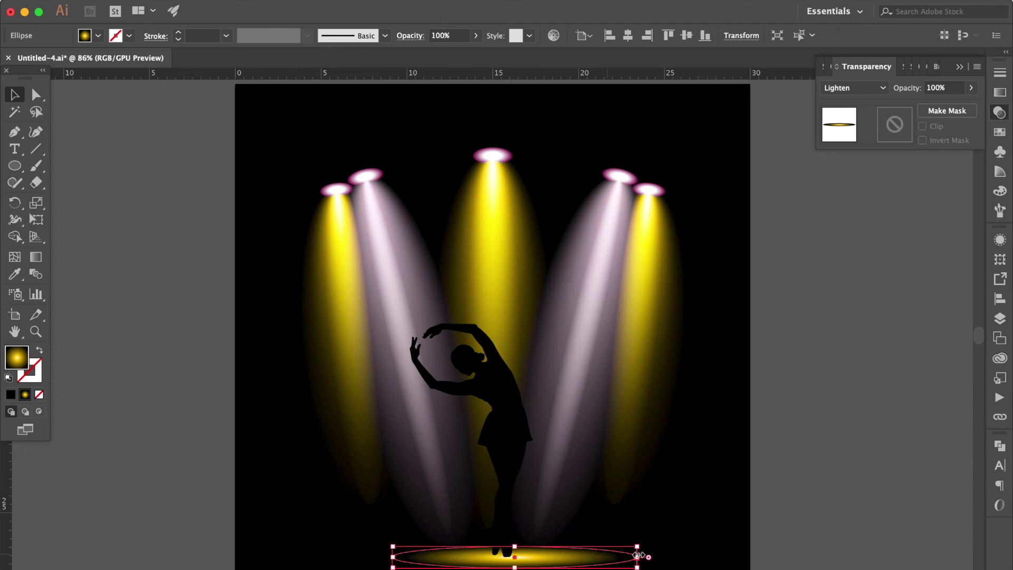
pyautogui.moveTo(393, 557); pyautogui.dragTo(348, 554)
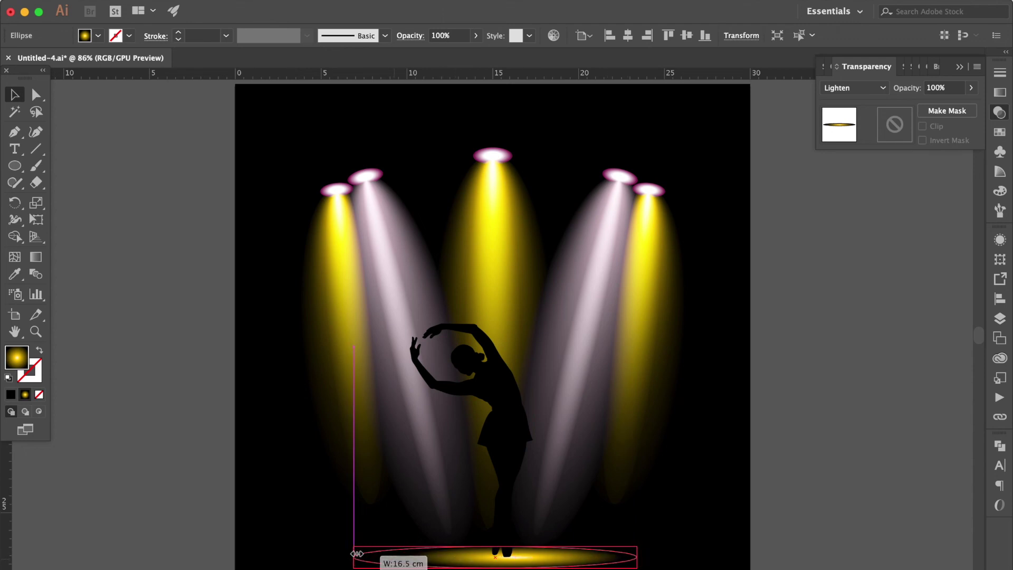
pyautogui.moveTo(348, 554); pyautogui.dragTo(349, 553)
pyautogui.click(761, 488)
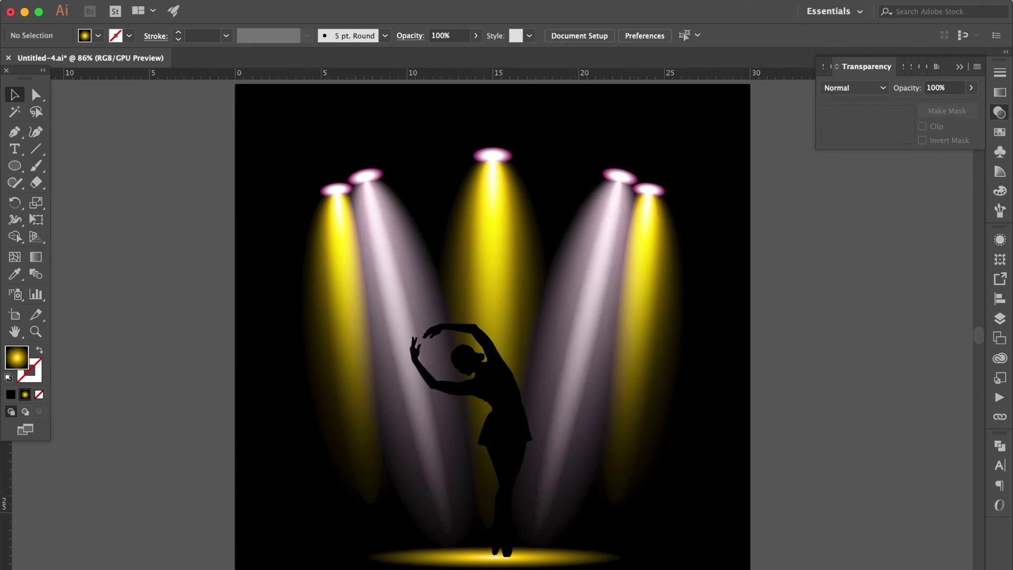
pyautogui.click(36, 94)
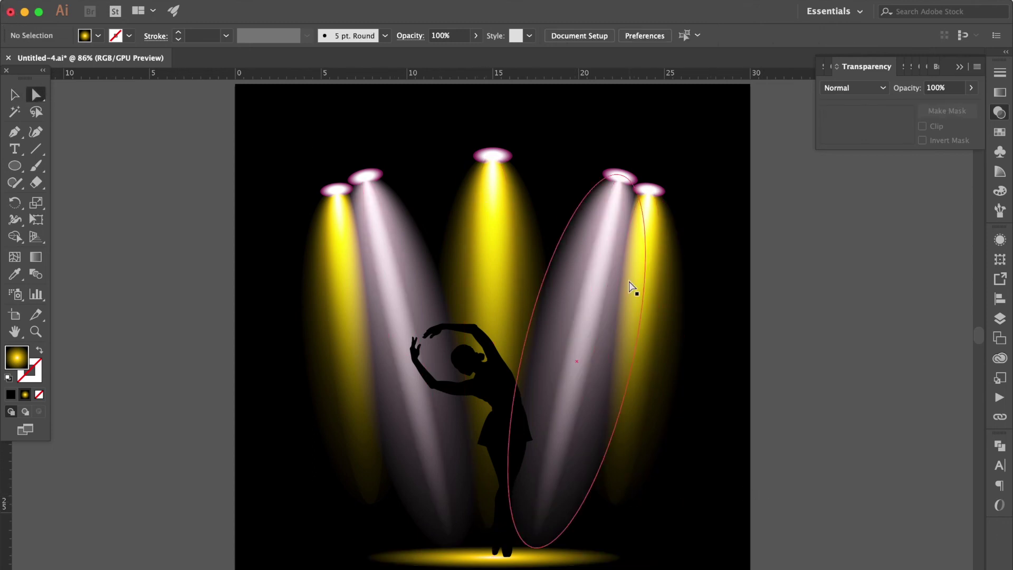
# Slim the rightmost yellow beam by pulling its right edge inward in two small drags.
pyautogui.click(659, 283)
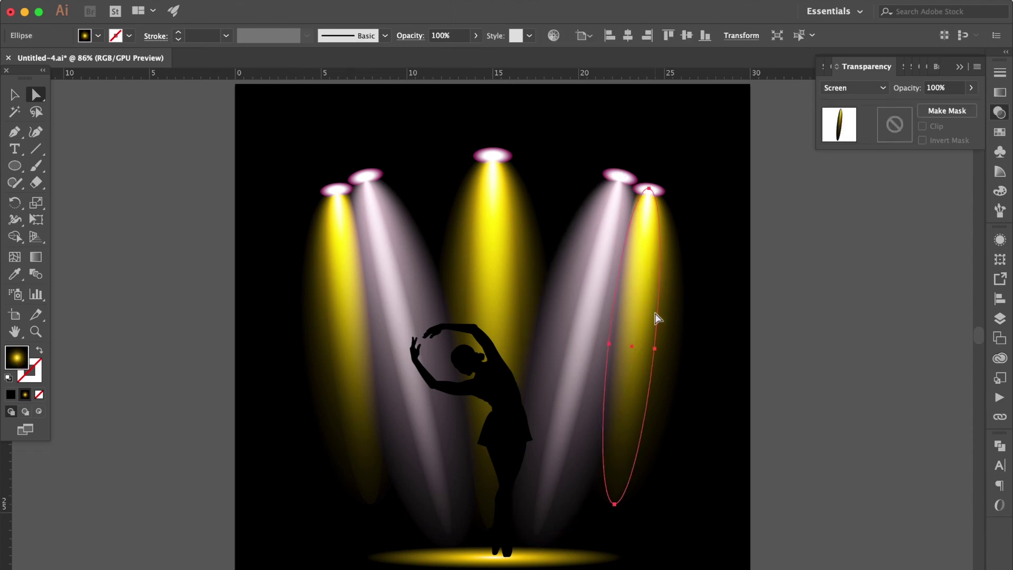
pyautogui.moveTo(654, 348); pyautogui.dragTo(657, 354)
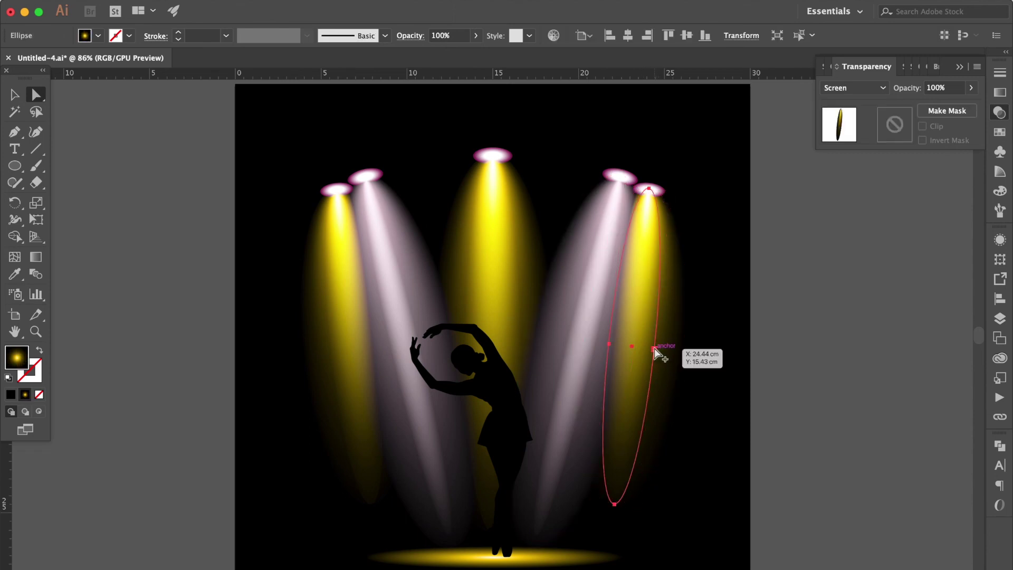
pyautogui.click(14, 95)
pyautogui.moveTo(654, 348); pyautogui.dragTo(650, 348)
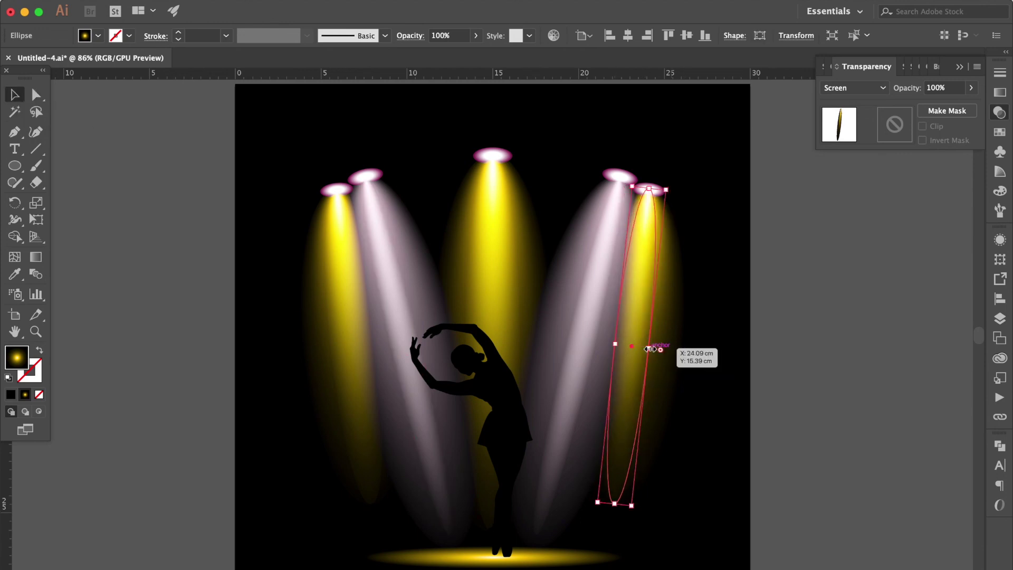
pyautogui.scroll(3, 667, 356)
pyautogui.scroll(1, 657, 361)
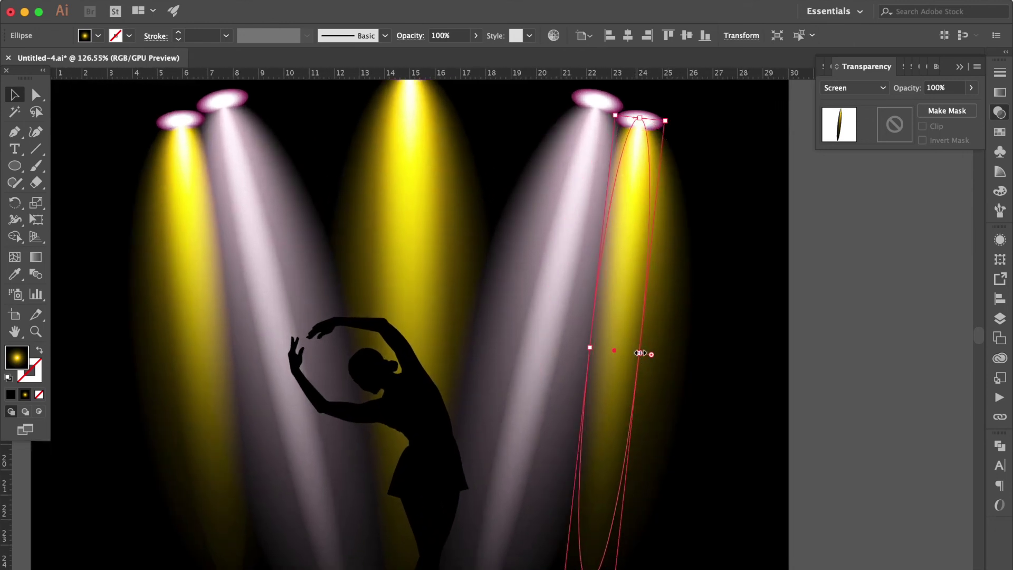
pyautogui.moveTo(641, 353); pyautogui.dragTo(639, 352)
pyautogui.click(799, 346)
pyautogui.scroll(-2, 765, 362)
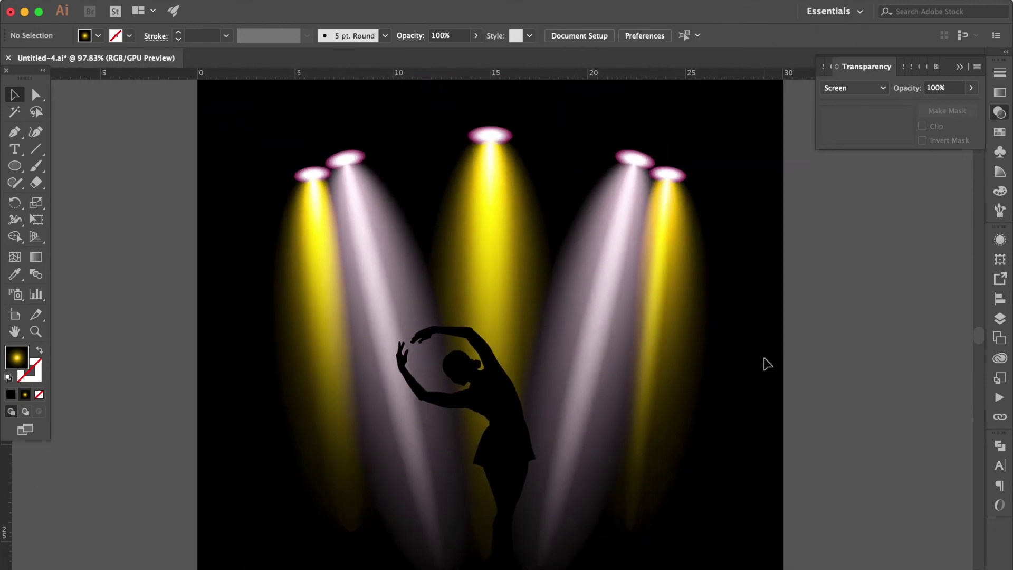
pyautogui.scroll(-1, 765, 362)
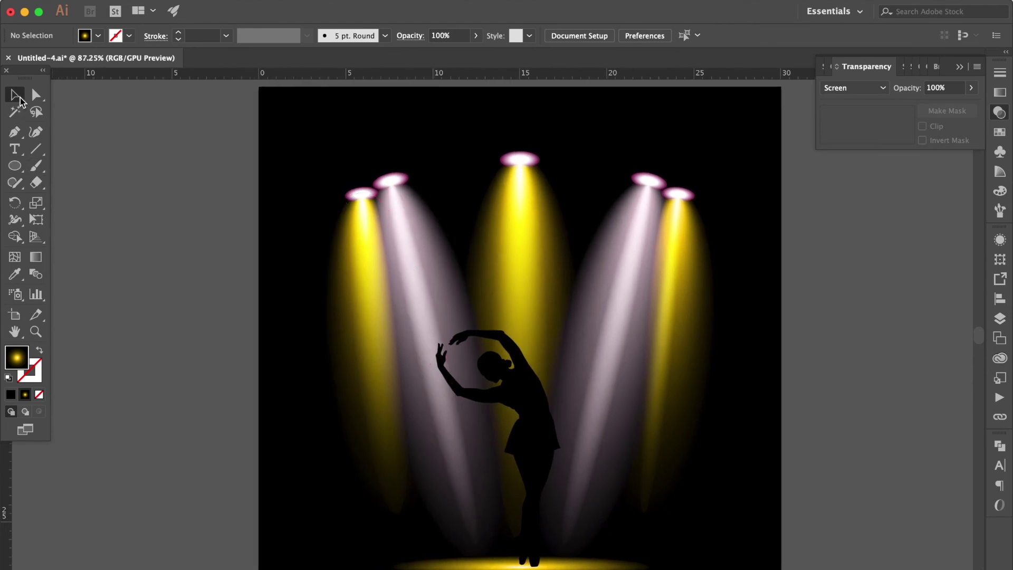
# Drag the left yellow beam's left handle inward so its core matches the right beam, then deselect.
pyautogui.click(36, 95)
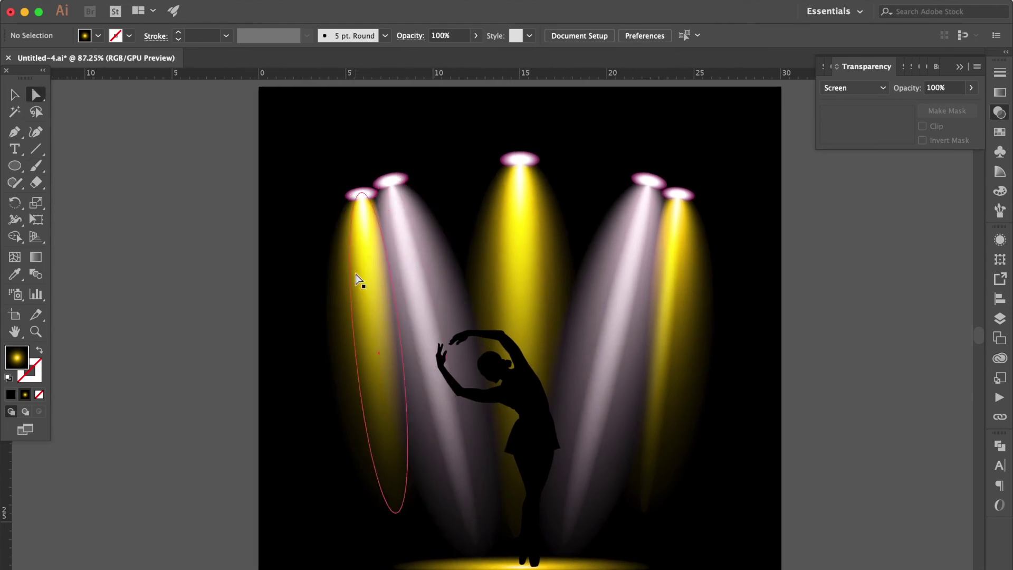
pyautogui.click(361, 280)
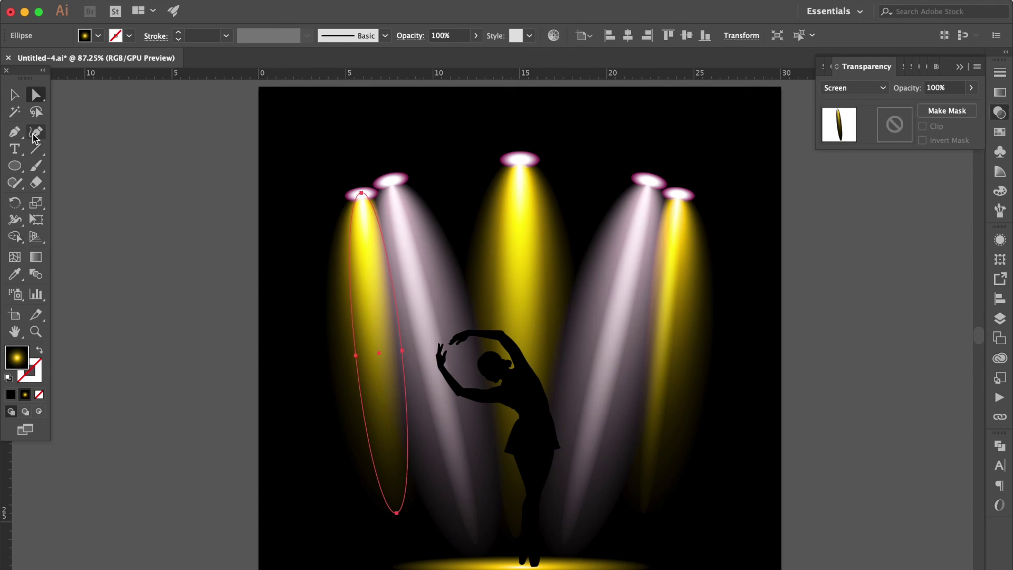
pyautogui.click(14, 95)
pyautogui.scroll(2, 310, 319)
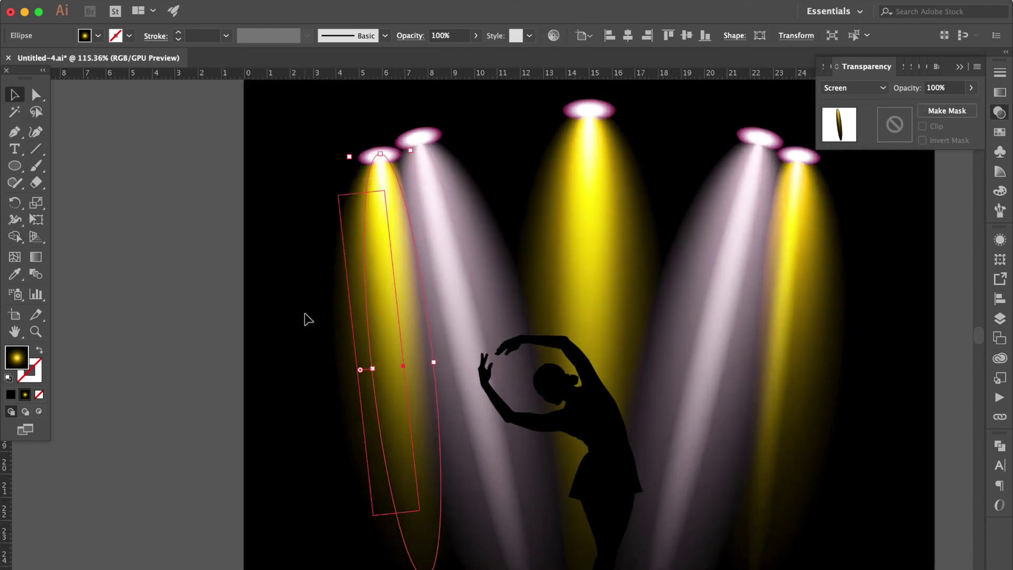
pyautogui.moveTo(380, 376); pyautogui.dragTo(395, 374)
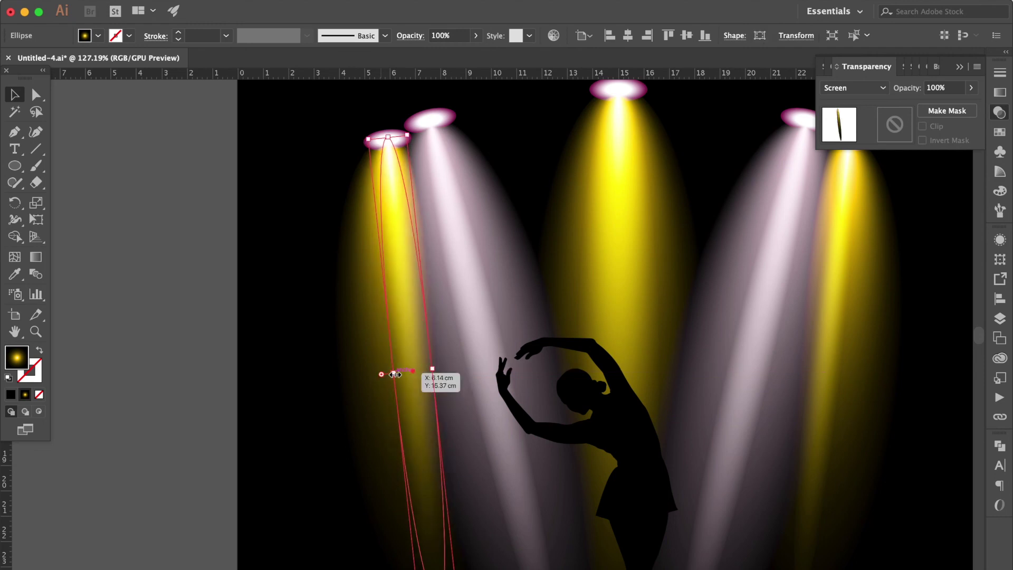
pyautogui.scroll(-2, 225, 331)
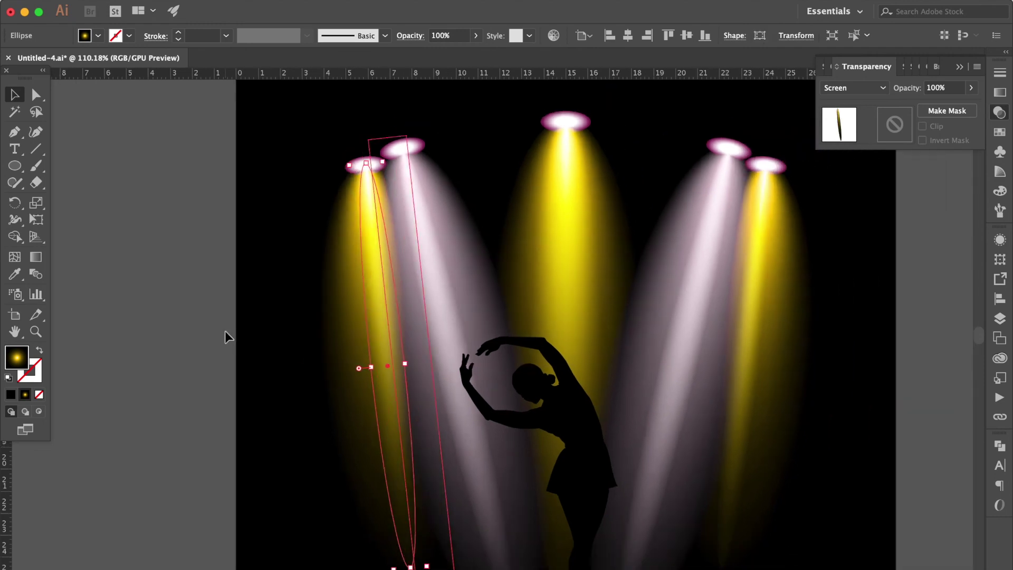
pyautogui.click(191, 311)
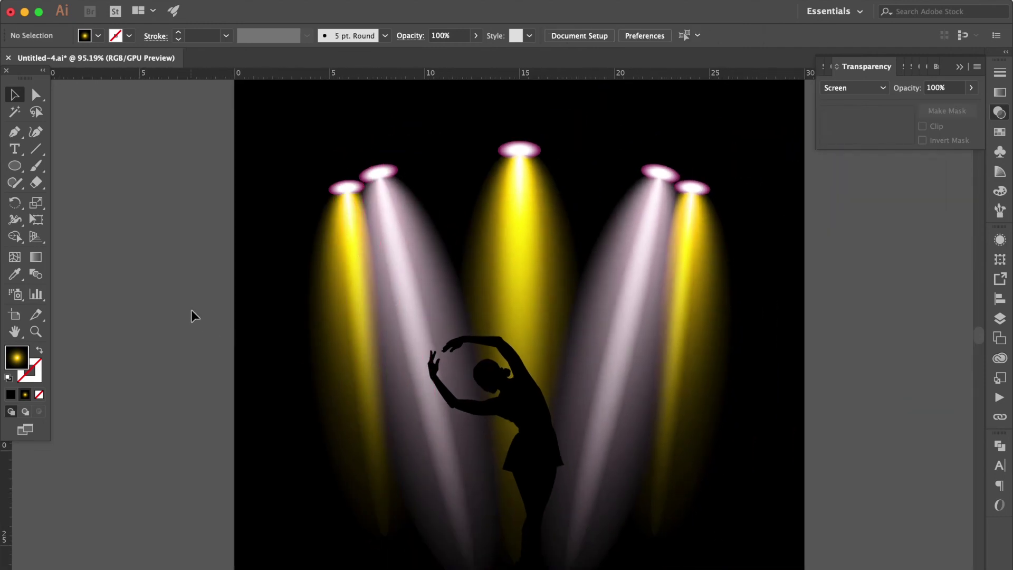
pyautogui.scroll(-1, 191, 310)
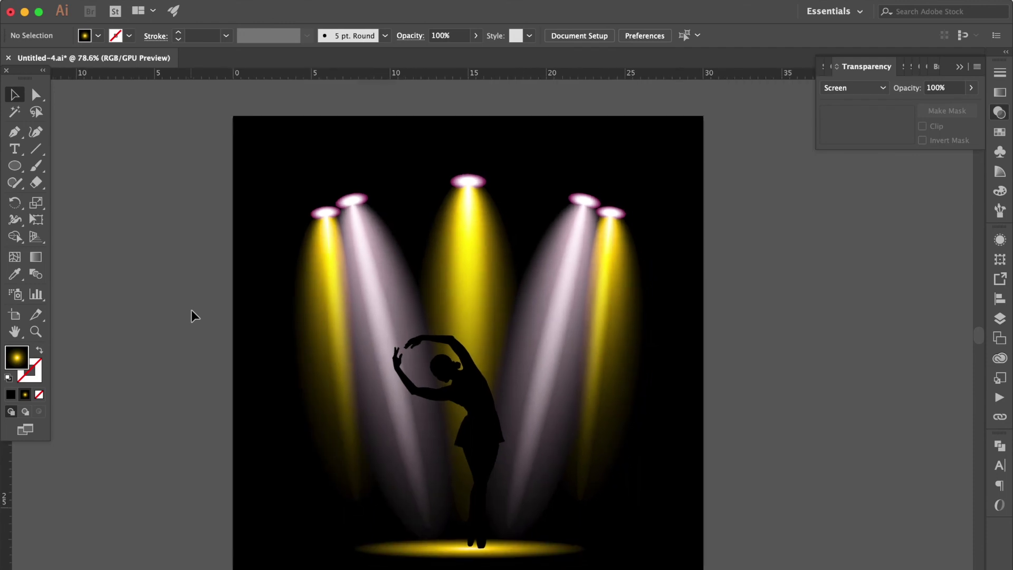
pyautogui.scroll(1, 191, 311)
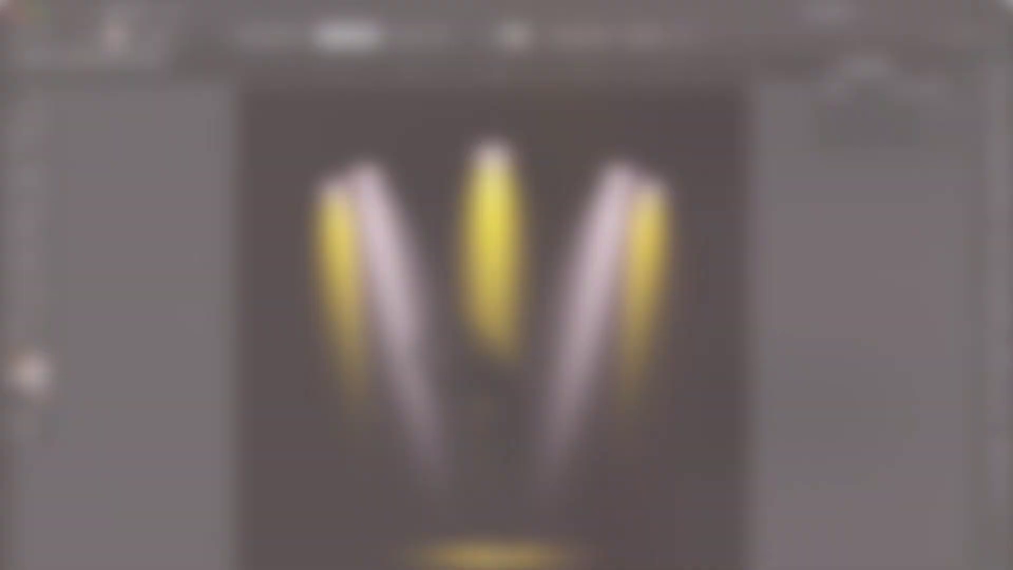